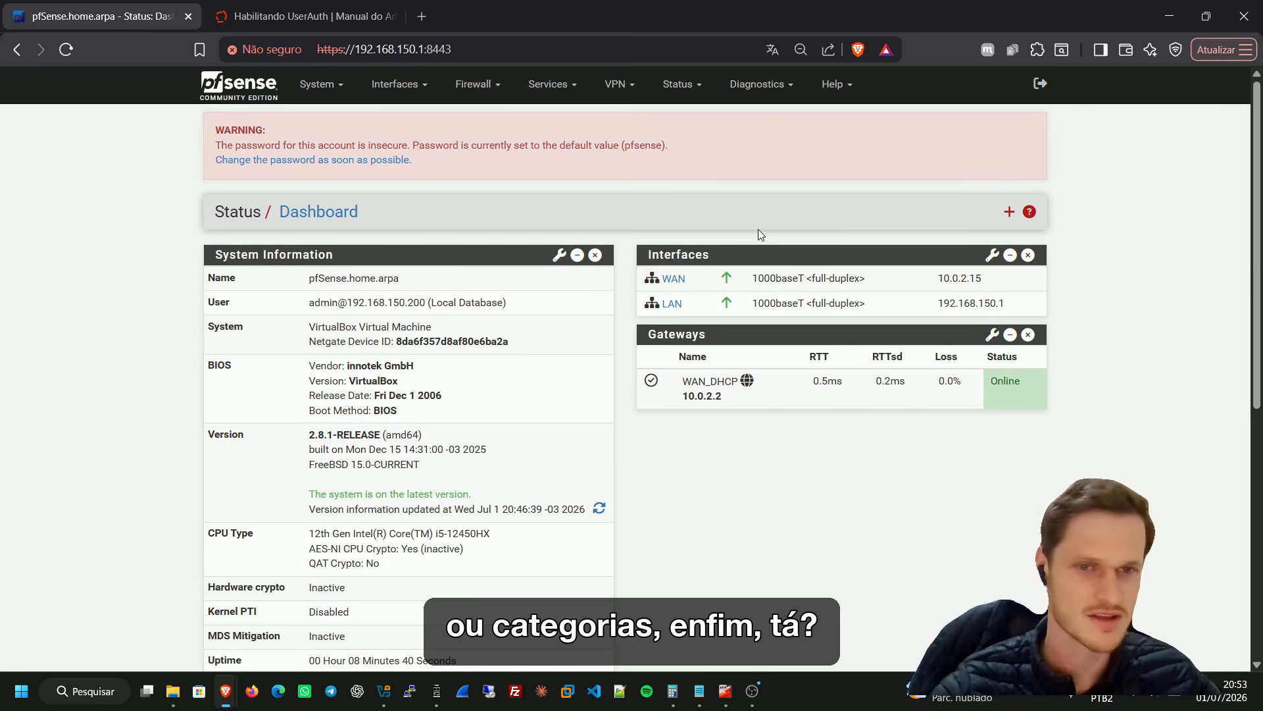
Examine the ConexTI license info, the UserAuth and NGRules package status, and the LAN interface's address on the dashboard
click(550, 84)
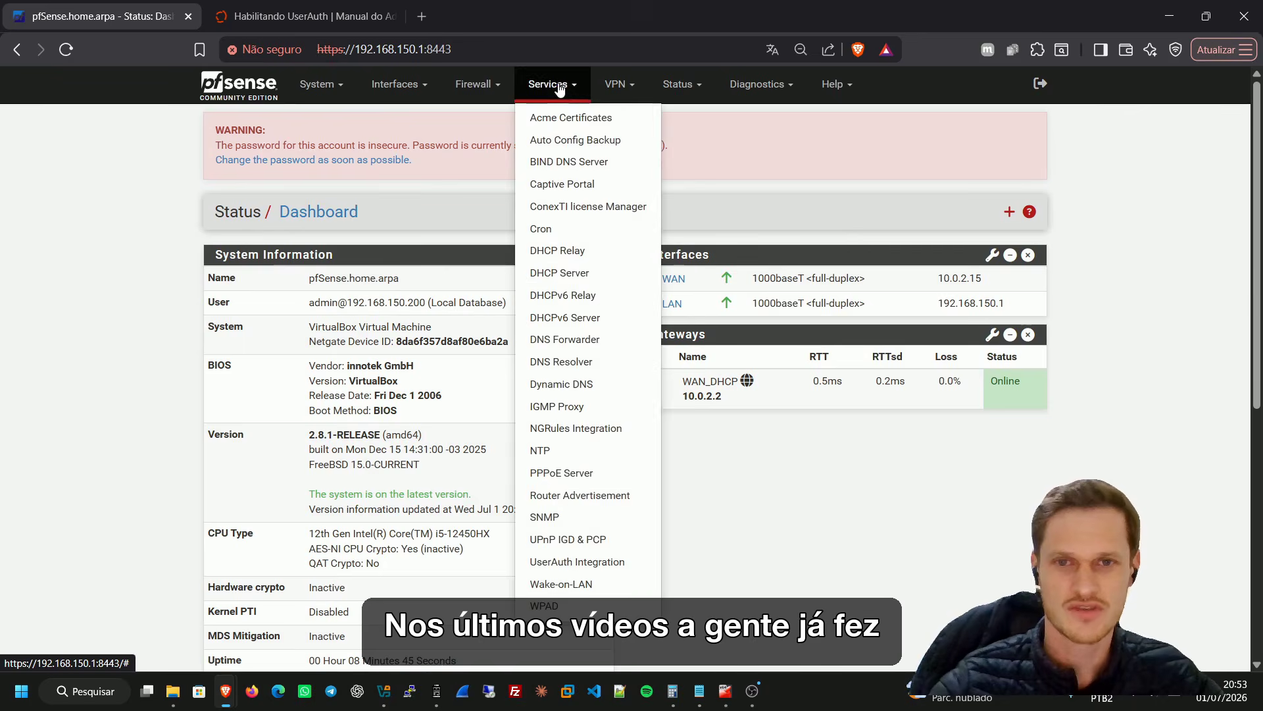
click(600, 206)
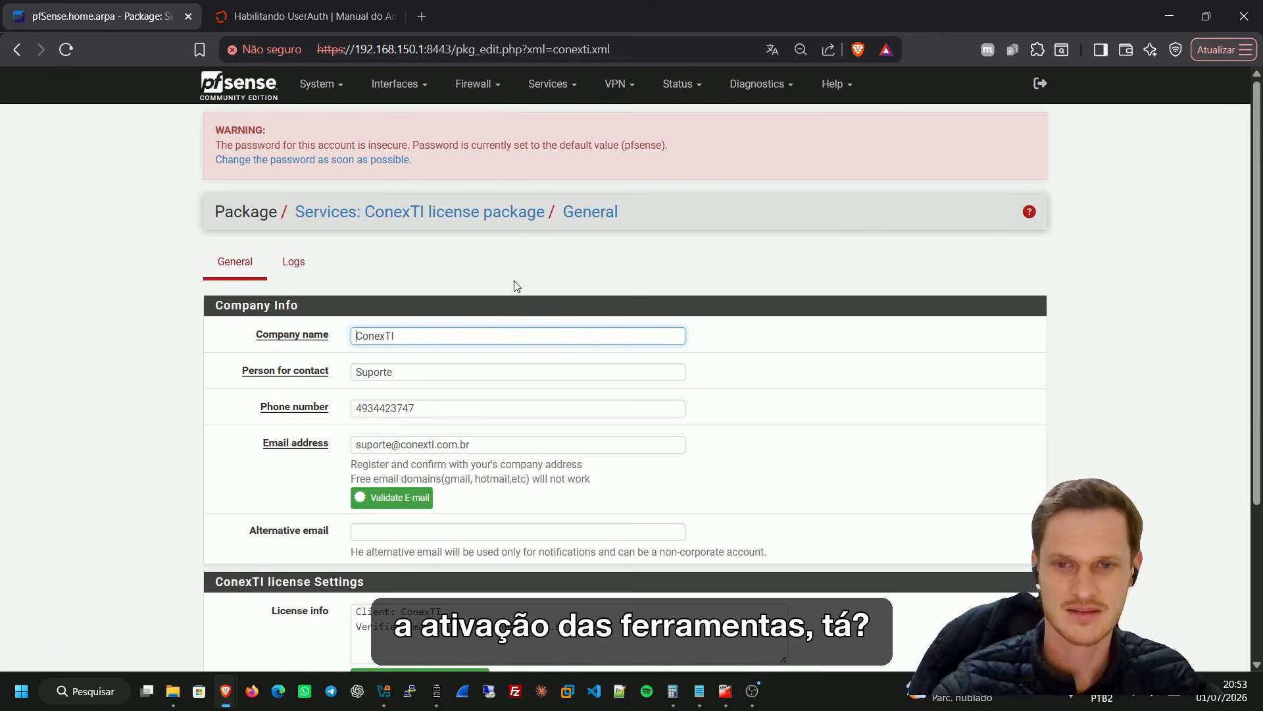
scroll(516, 282, down, 2)
drag(432, 470, 390, 465)
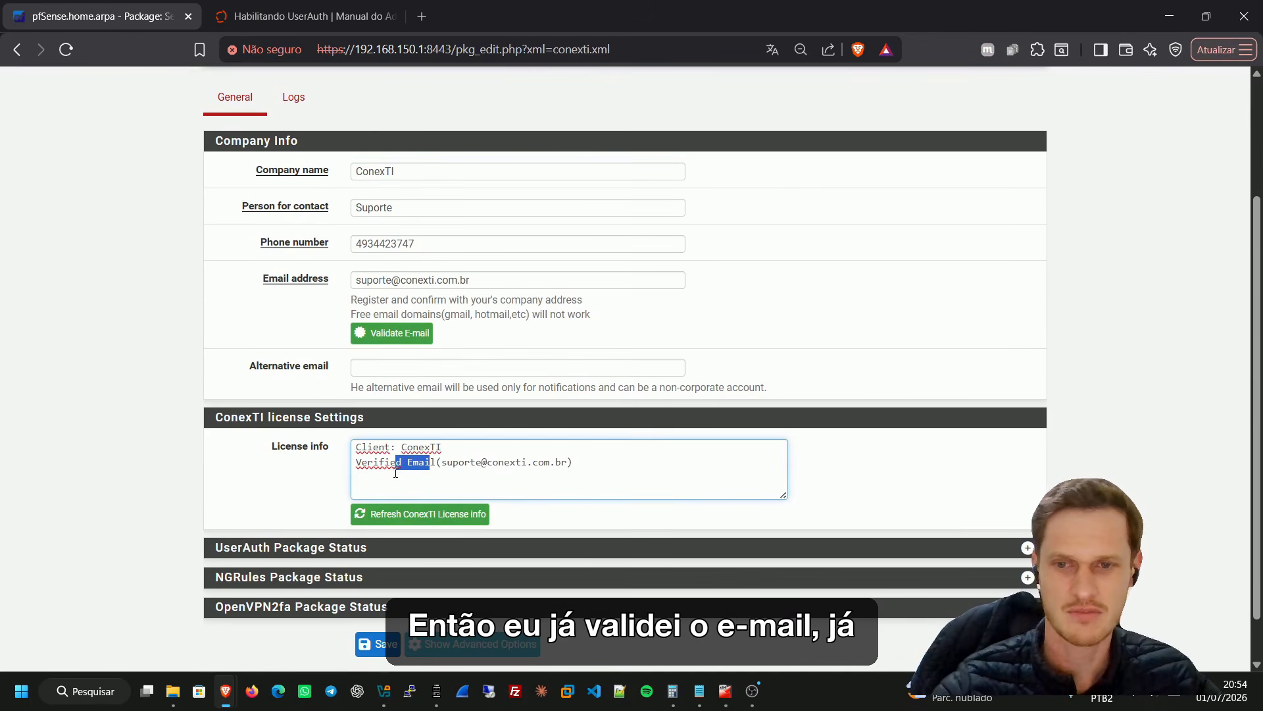
click(1027, 547)
scroll(461, 434, down, 2)
drag(461, 432, 370, 417)
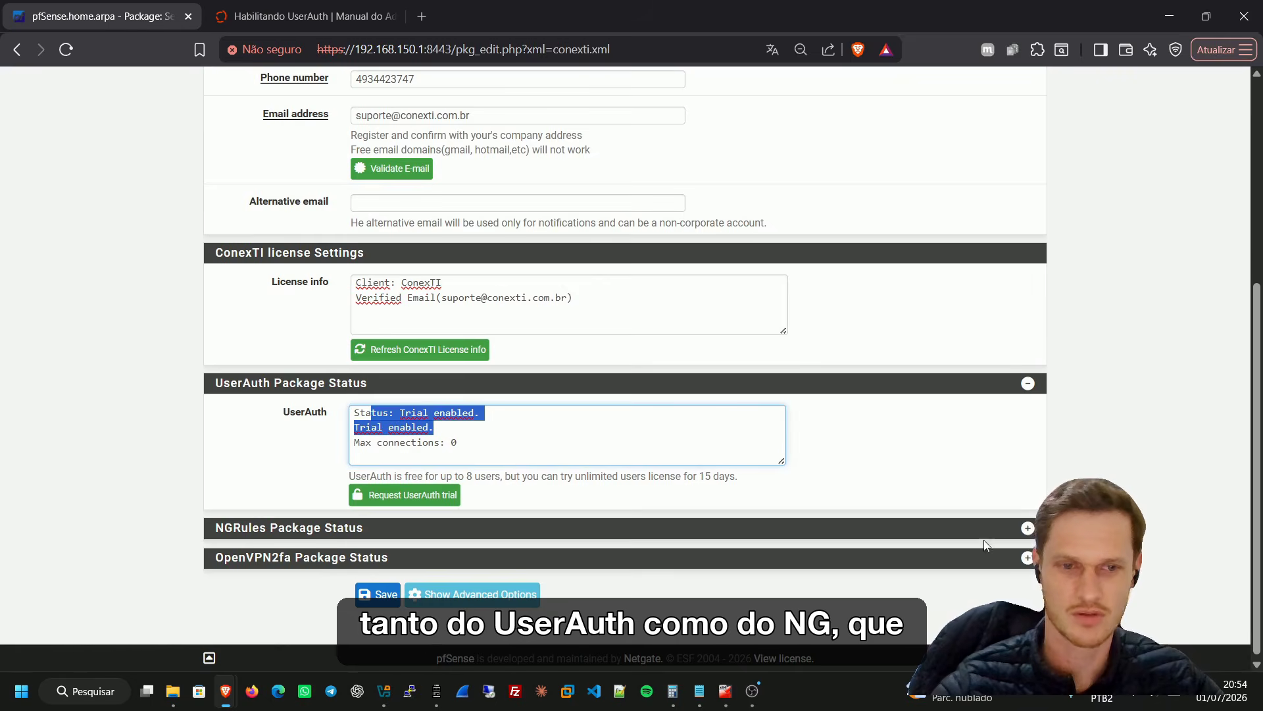
click(1027, 528)
scroll(700, 478, down, 1)
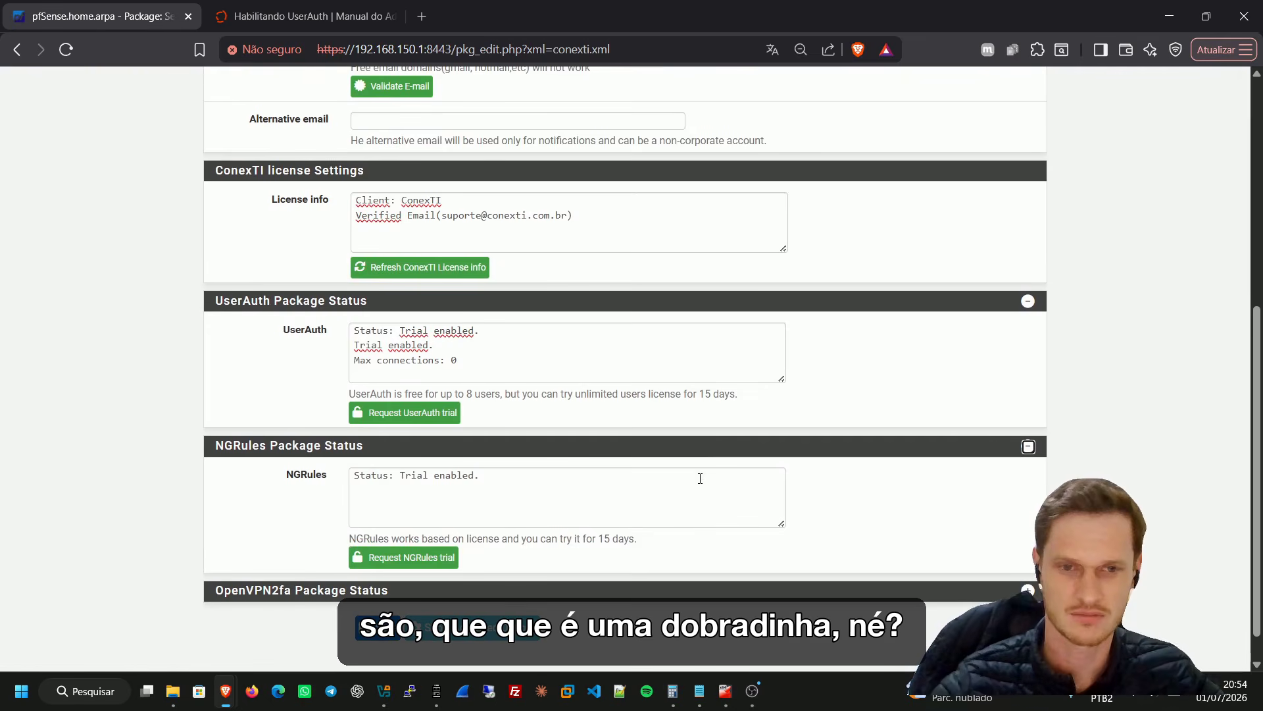
scroll(524, 476, up, 5)
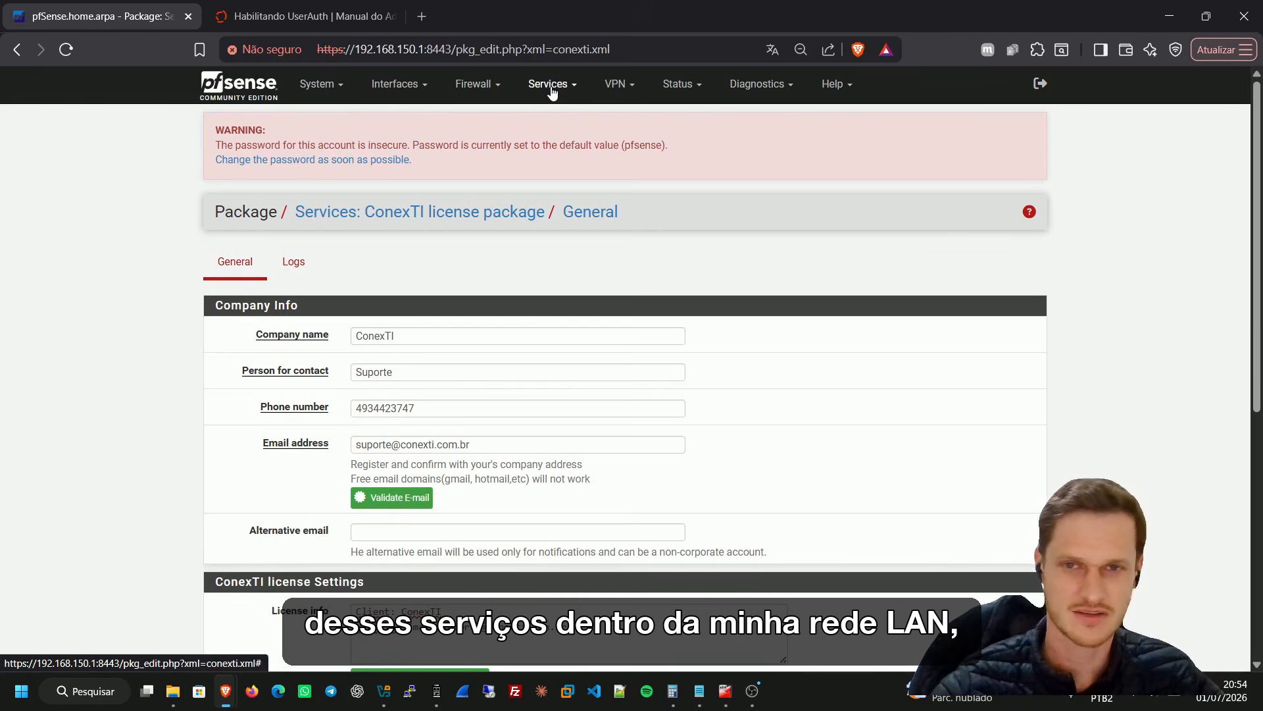
click(239, 84)
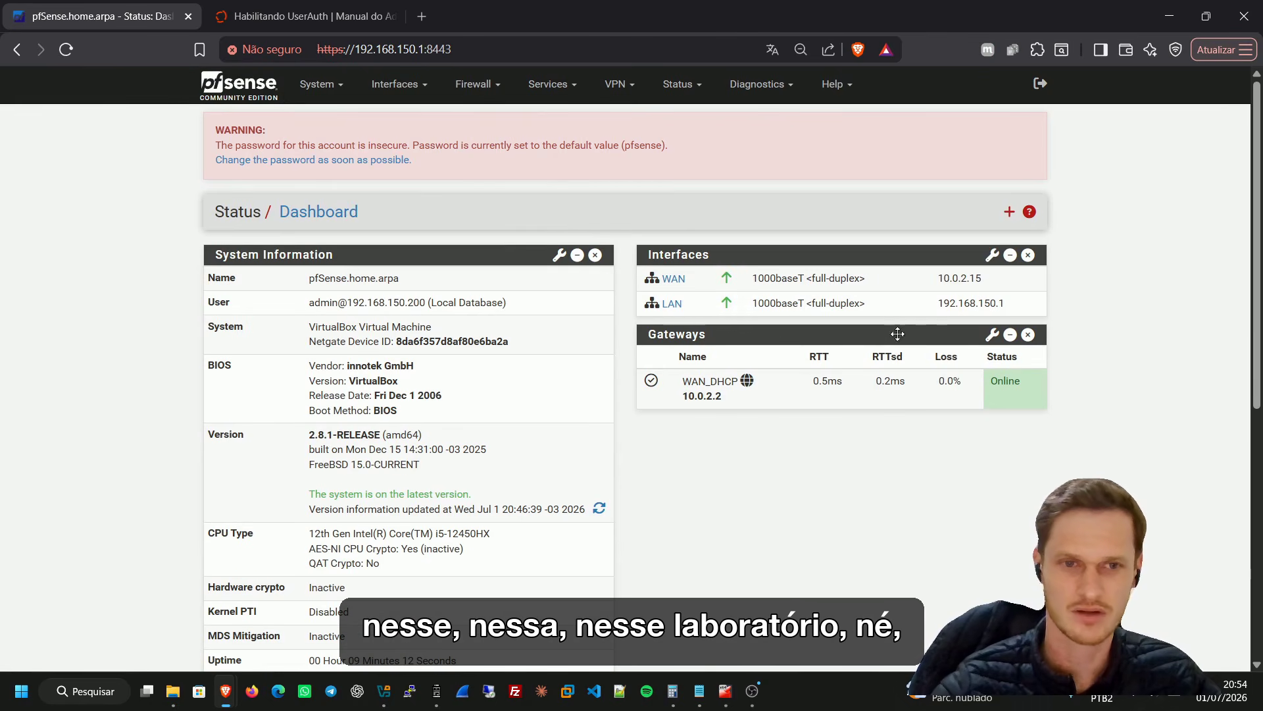
drag(1004, 303, 945, 308)
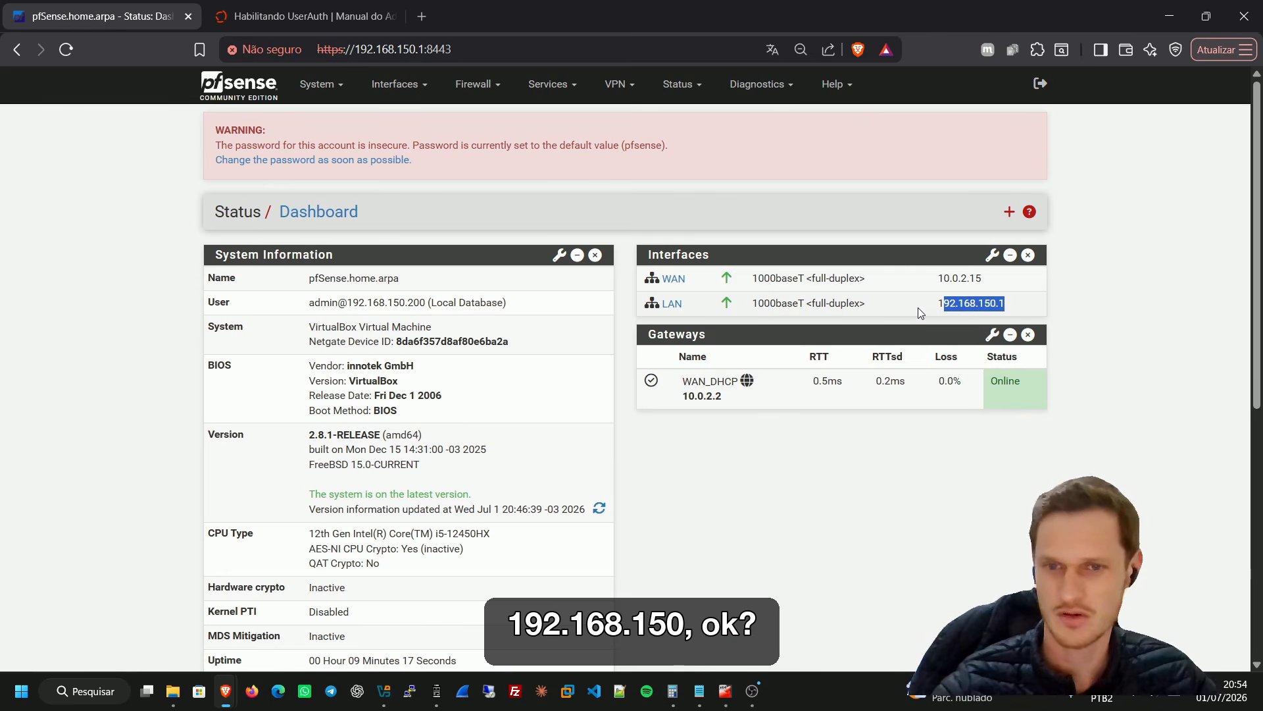
Open the UserAuth Integration service's general settings and enable WMI integration
click(550, 85)
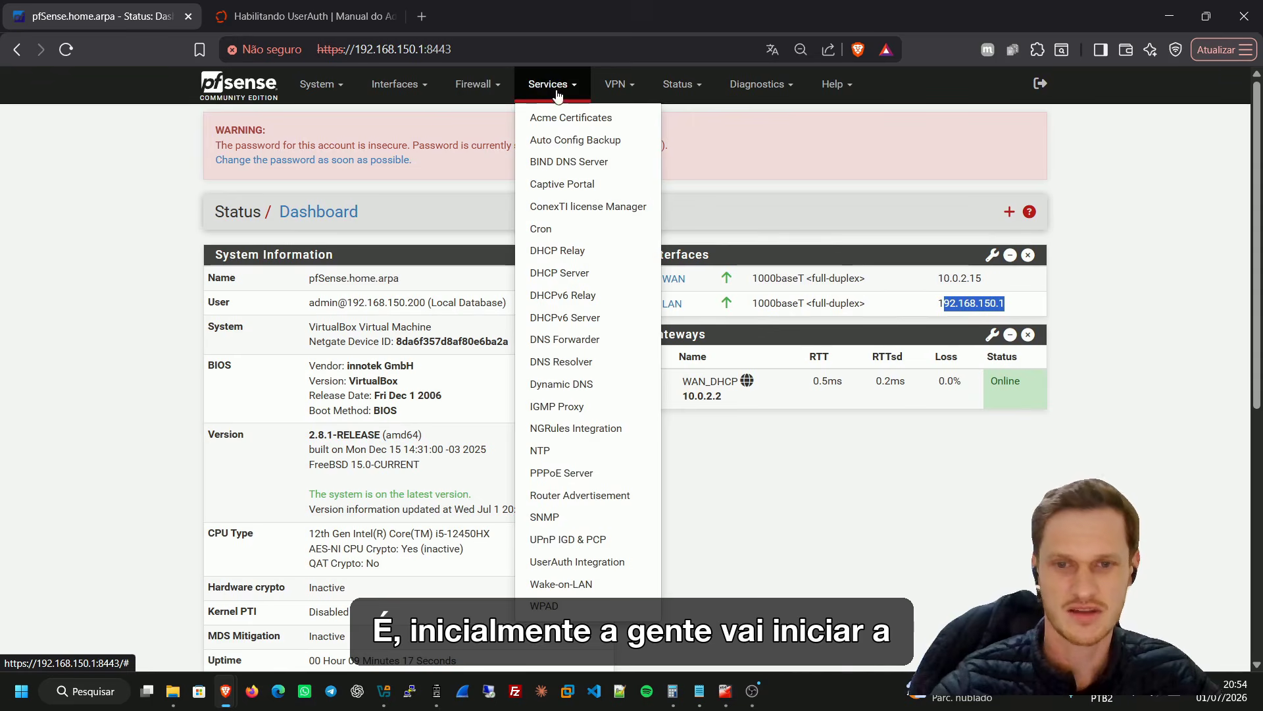
click(616, 563)
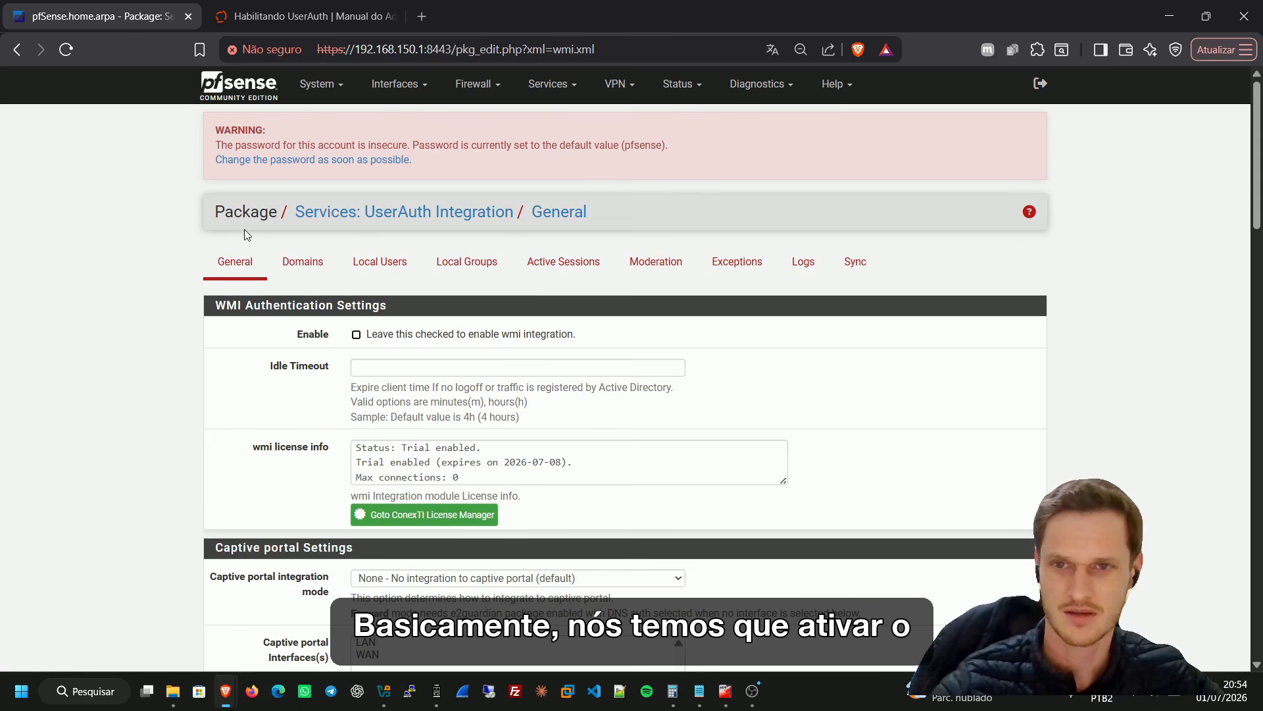
click(405, 339)
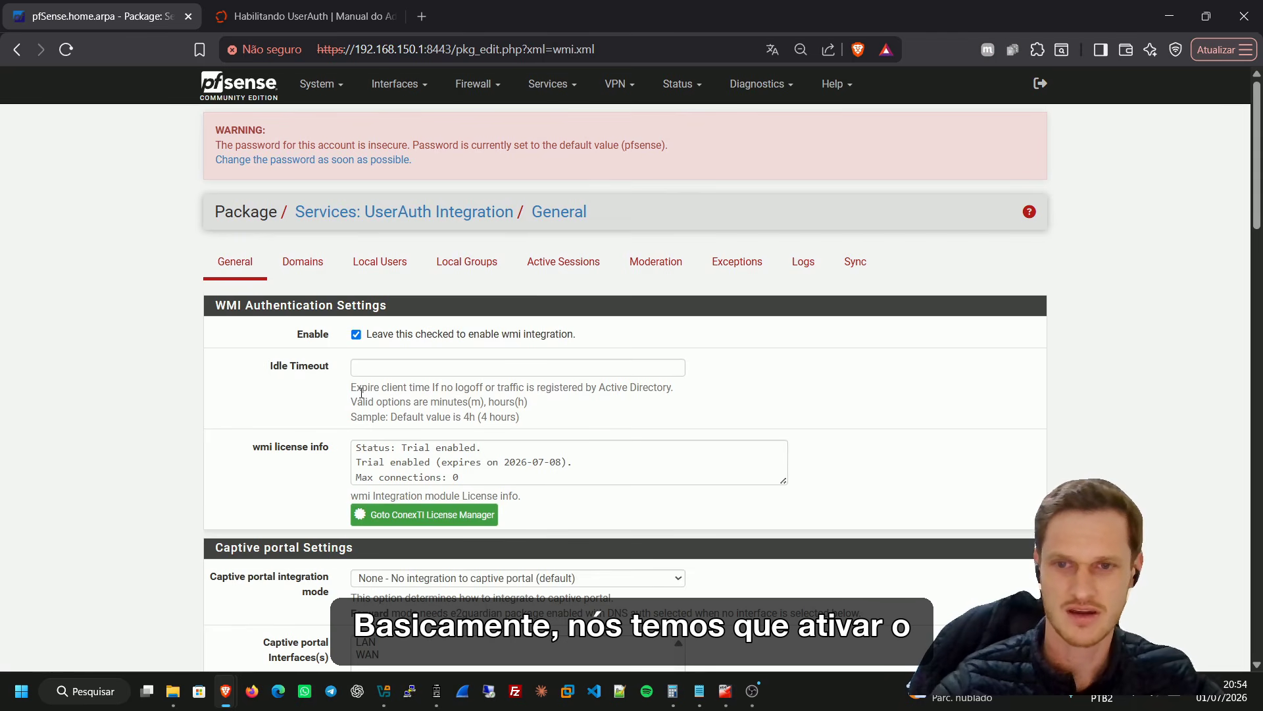
Set the Idle Timeout in the WMI authentication settings to 8h
drag(267, 373, 338, 367)
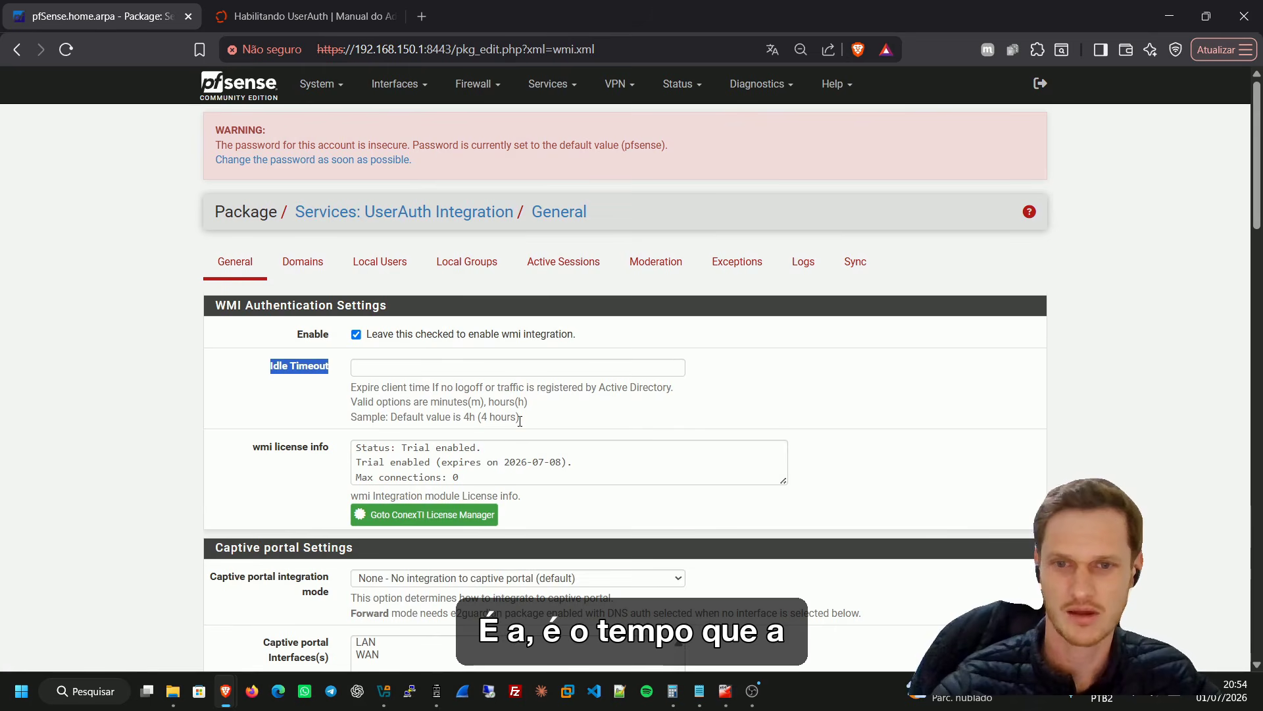
drag(520, 420, 504, 418)
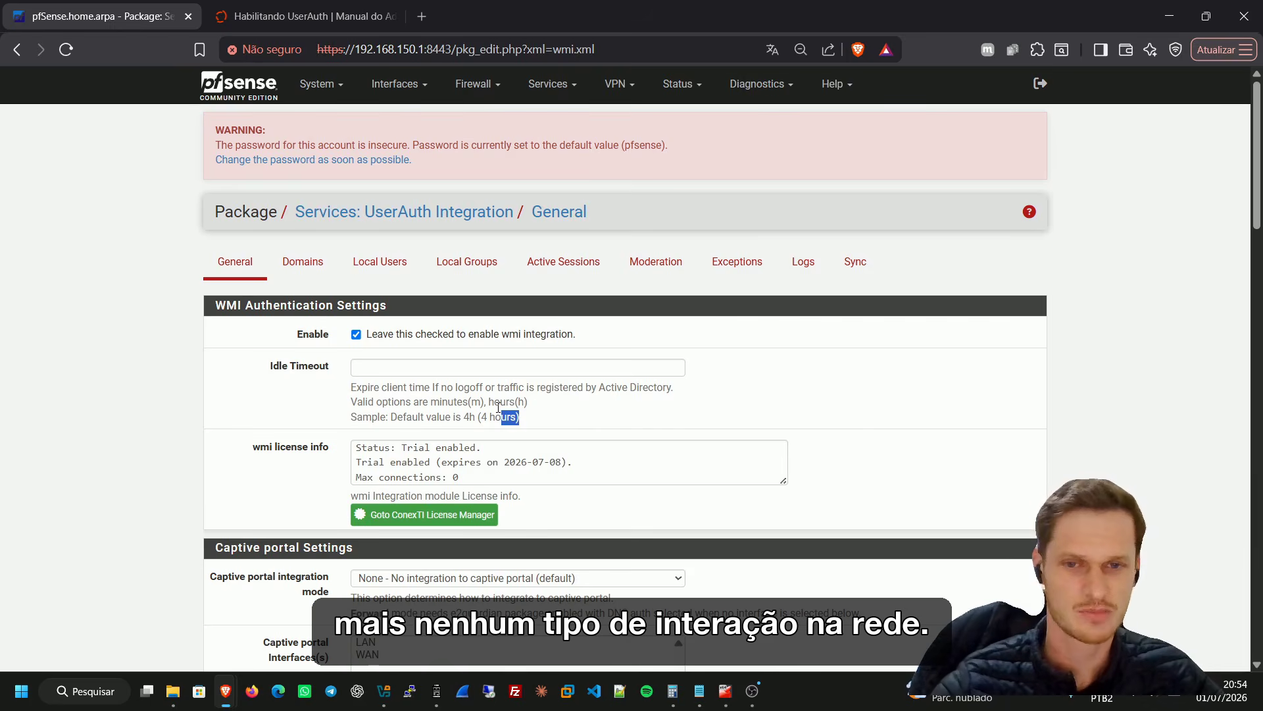
click(482, 367)
click(487, 421)
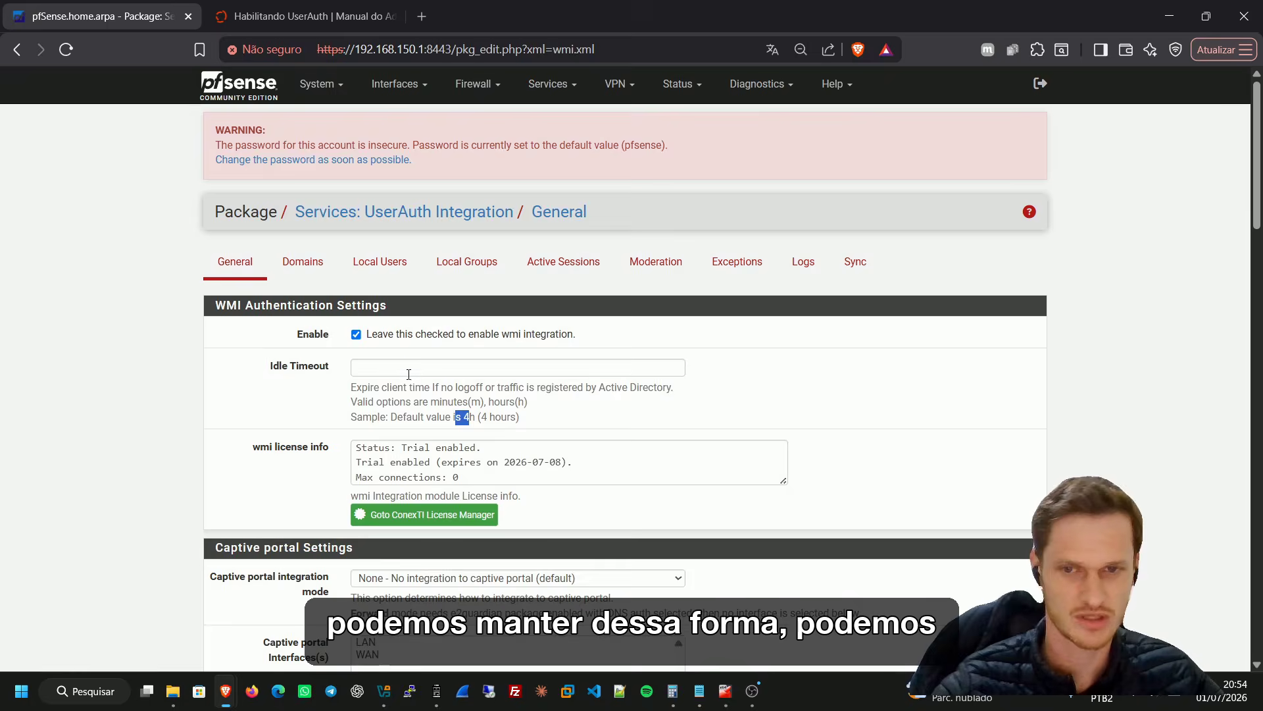
click(410, 369)
click(461, 403)
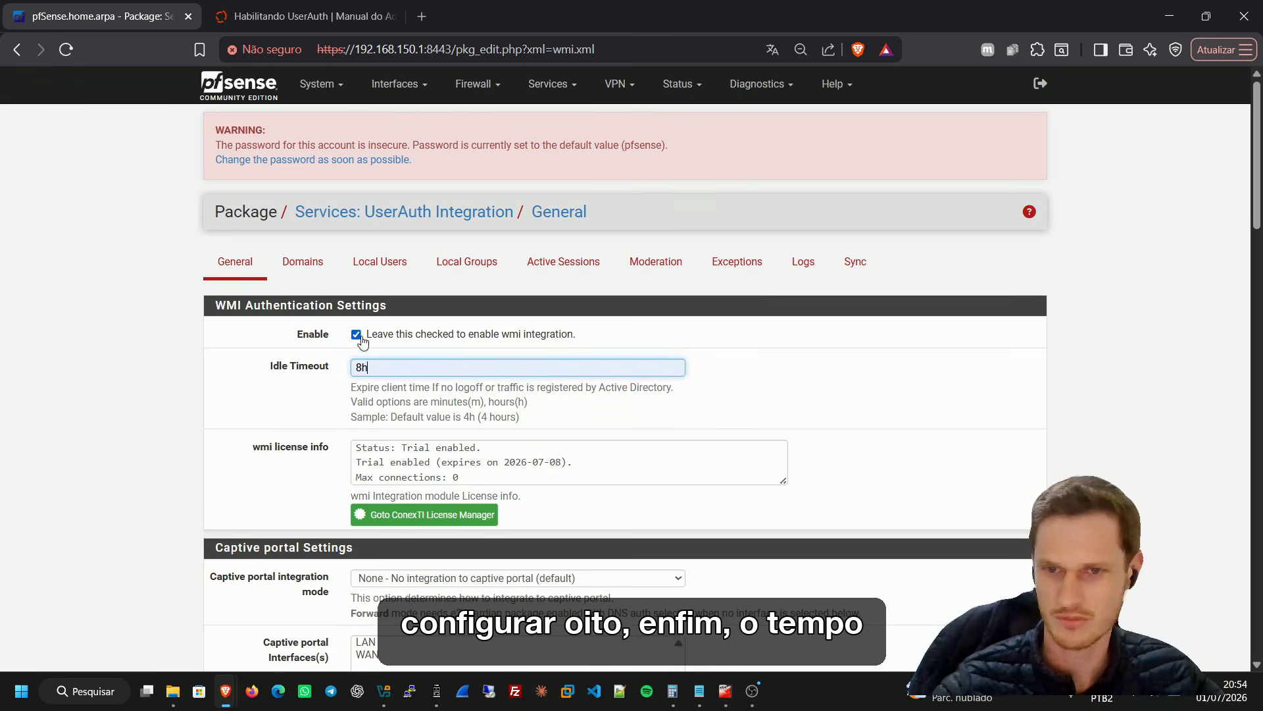
Set the captive portal integration mode to "Forward - Send unidentified users to UserAuth captive portal"
scroll(503, 346, down, 1)
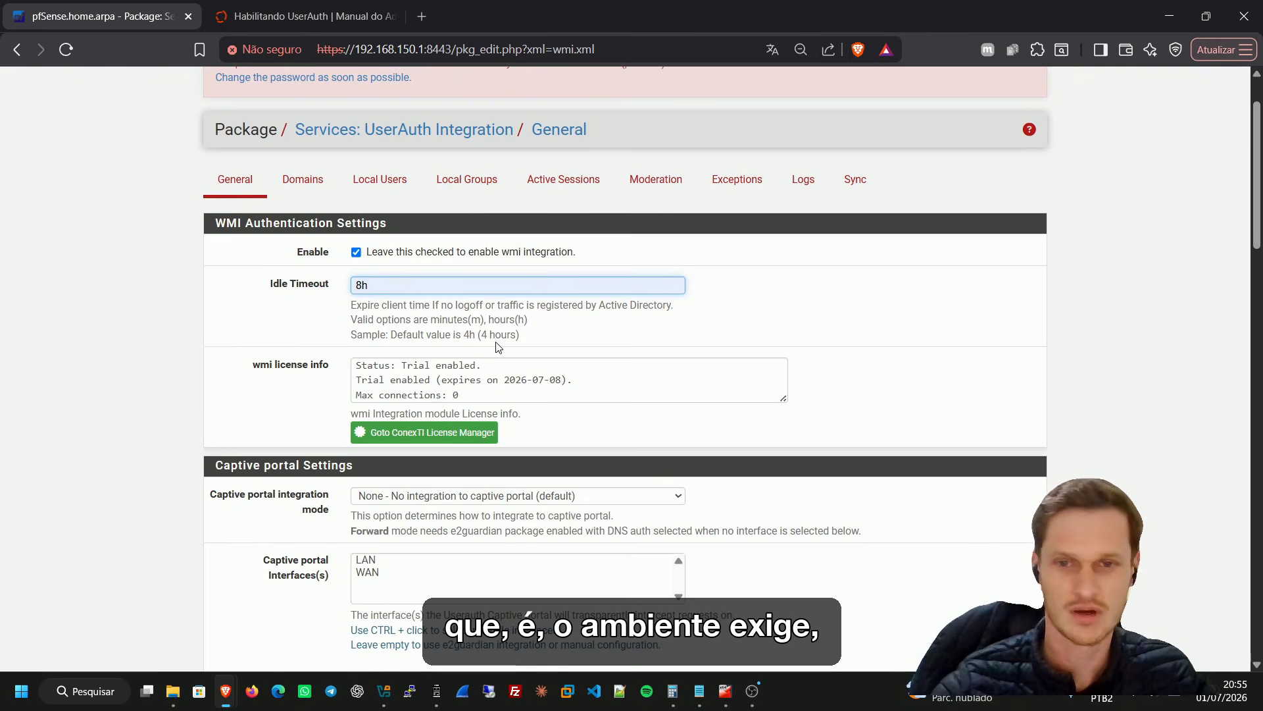
scroll(498, 347, down, 1)
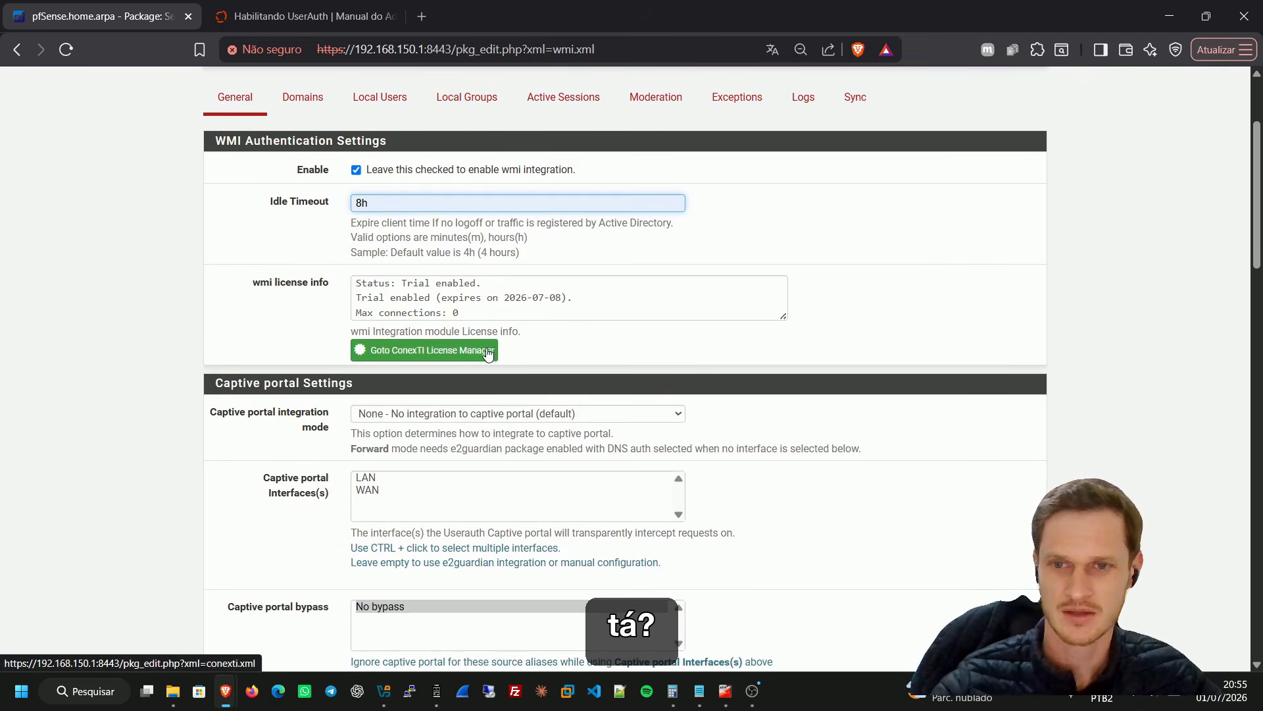
drag(458, 313, 358, 290)
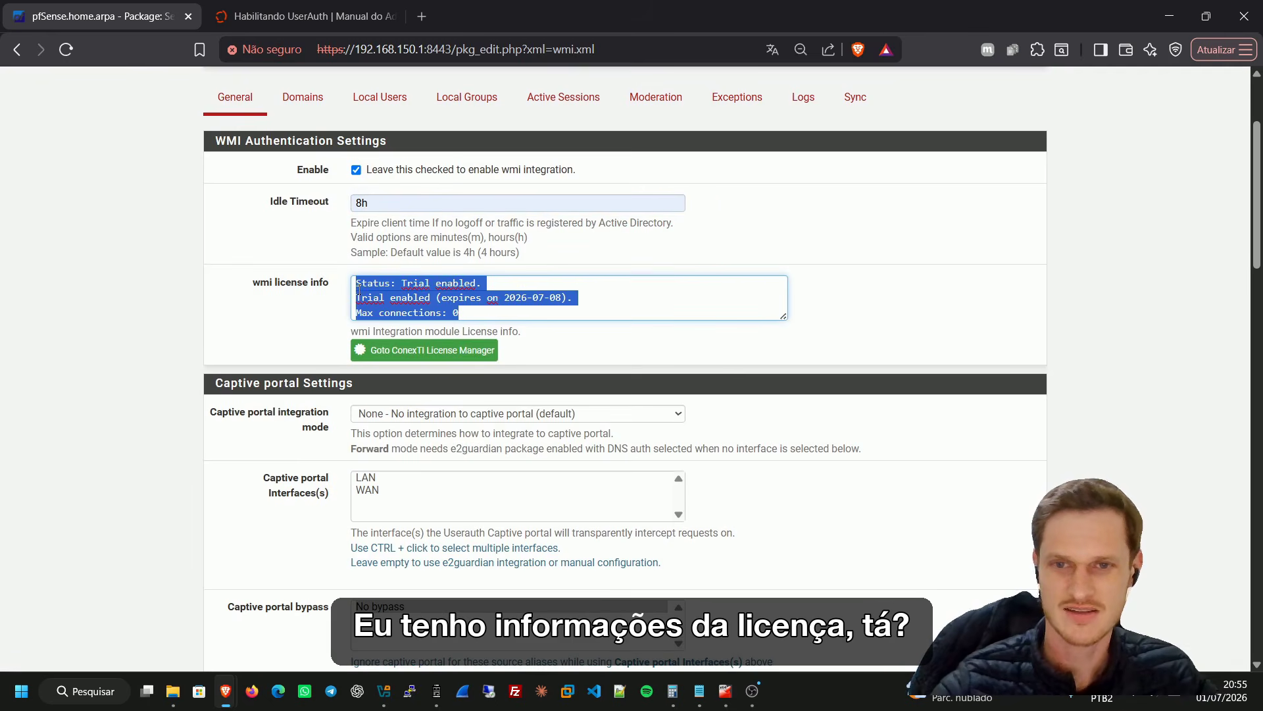
scroll(540, 350, down, 1)
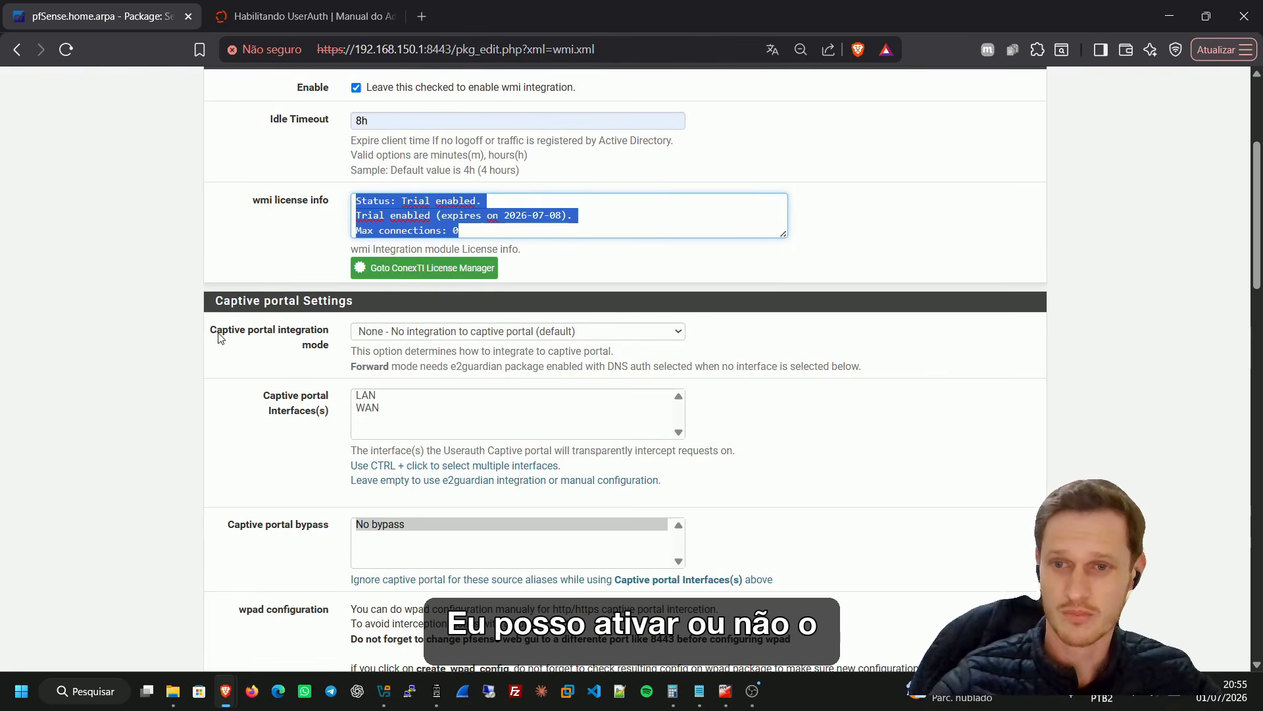
drag(219, 337, 333, 351)
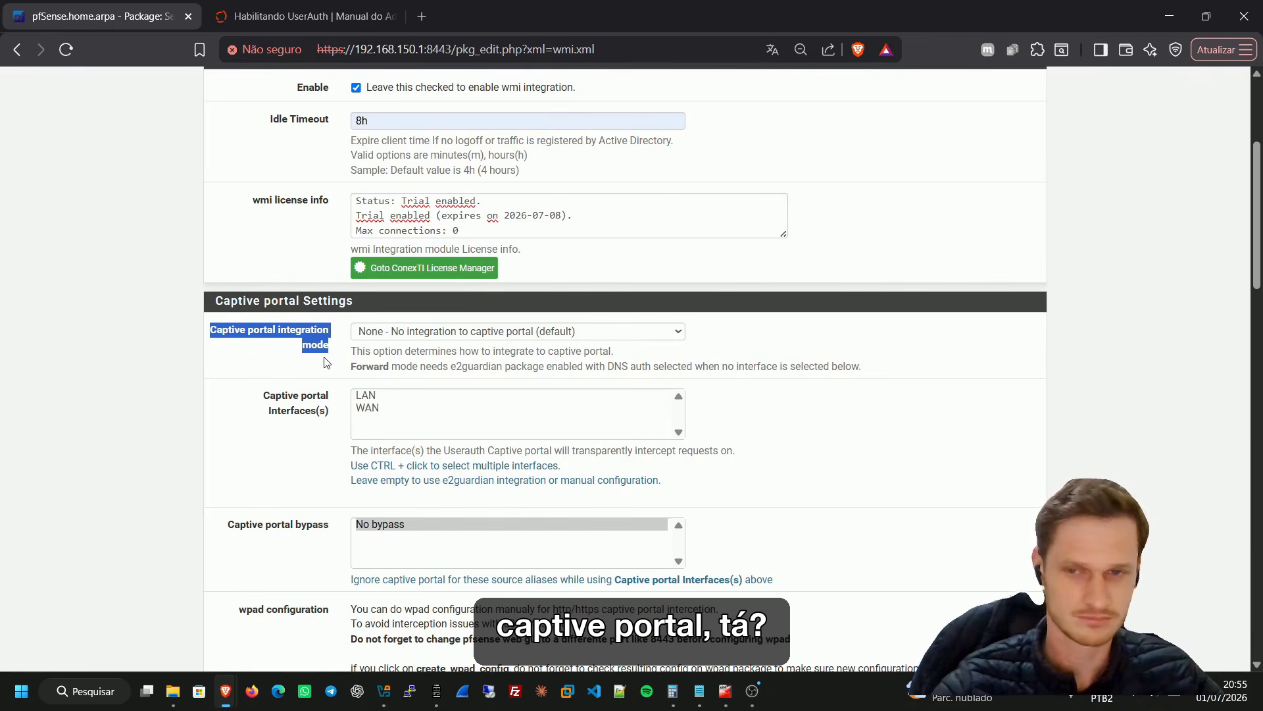
click(404, 334)
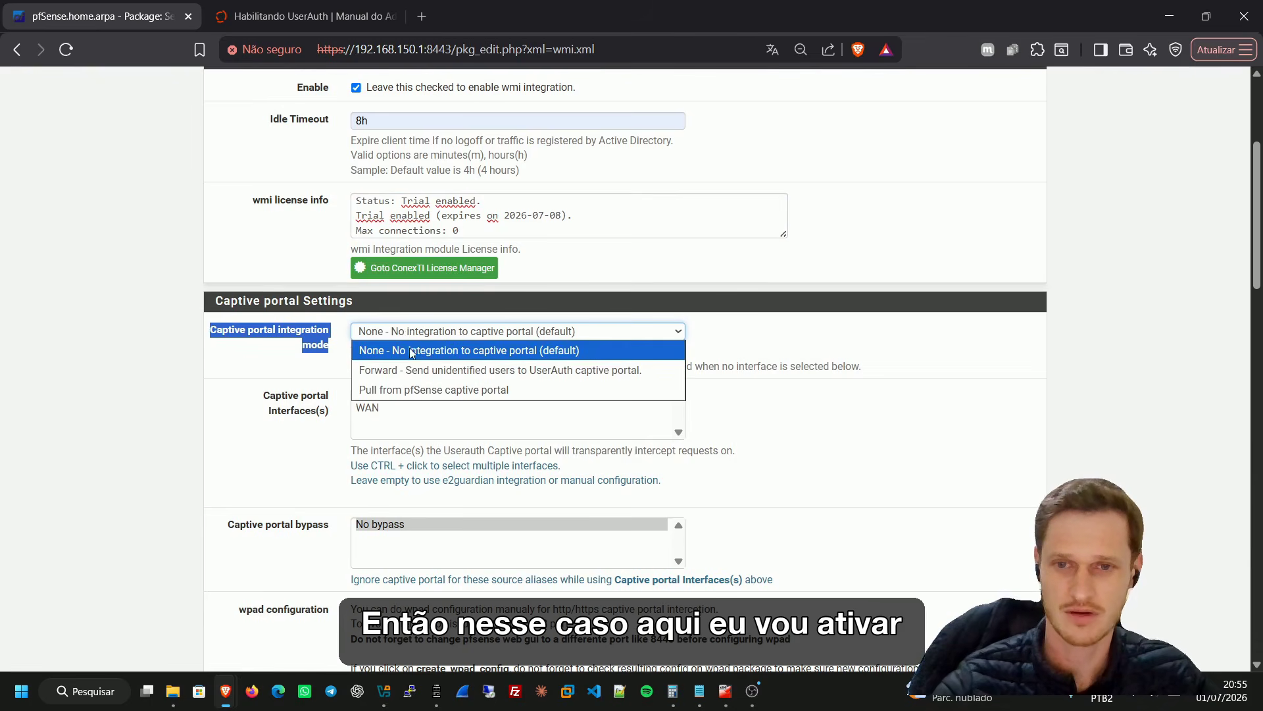
click(415, 370)
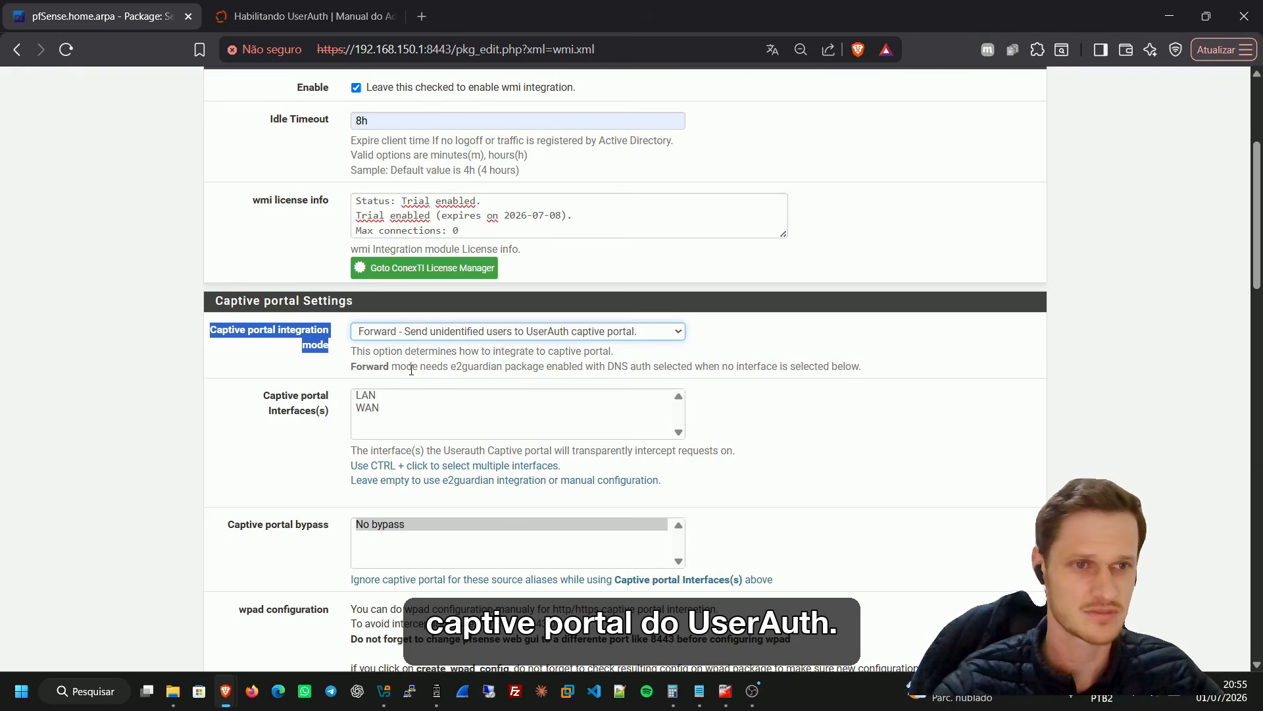
click(406, 338)
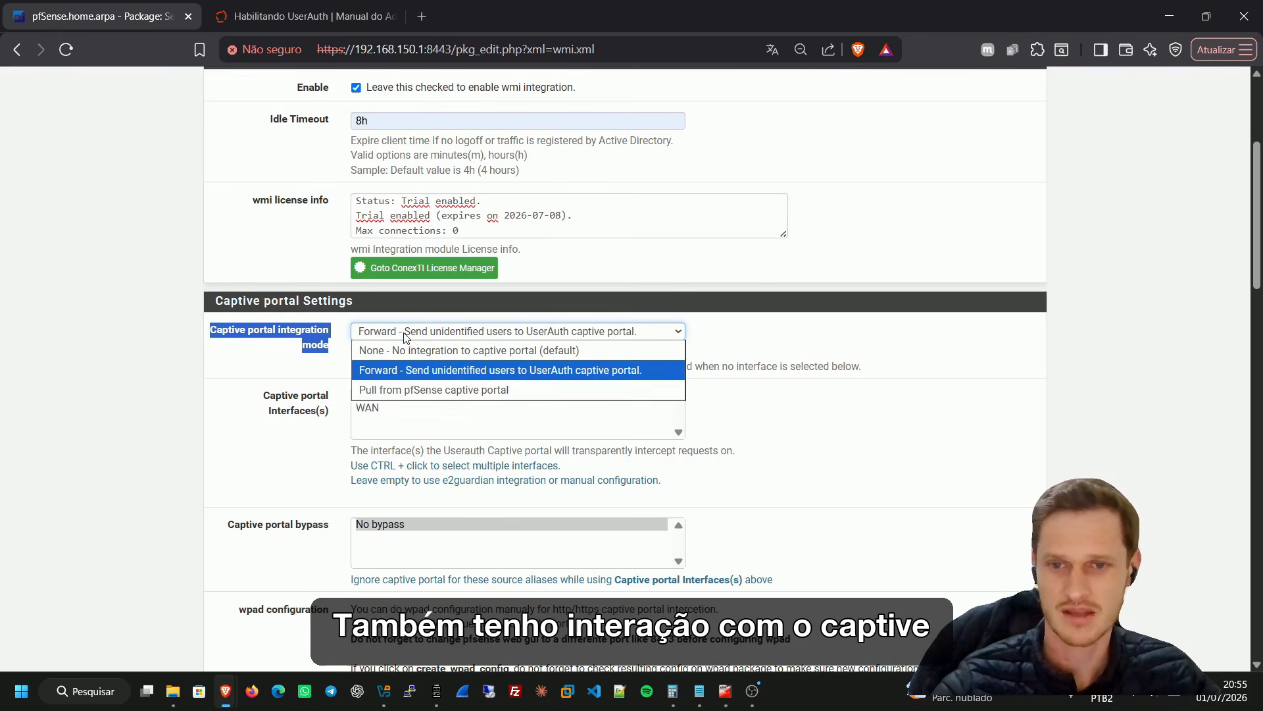
click(419, 375)
Select LAN as the interface on which the UserAuth captive portal intercepts requests
drag(264, 393, 329, 413)
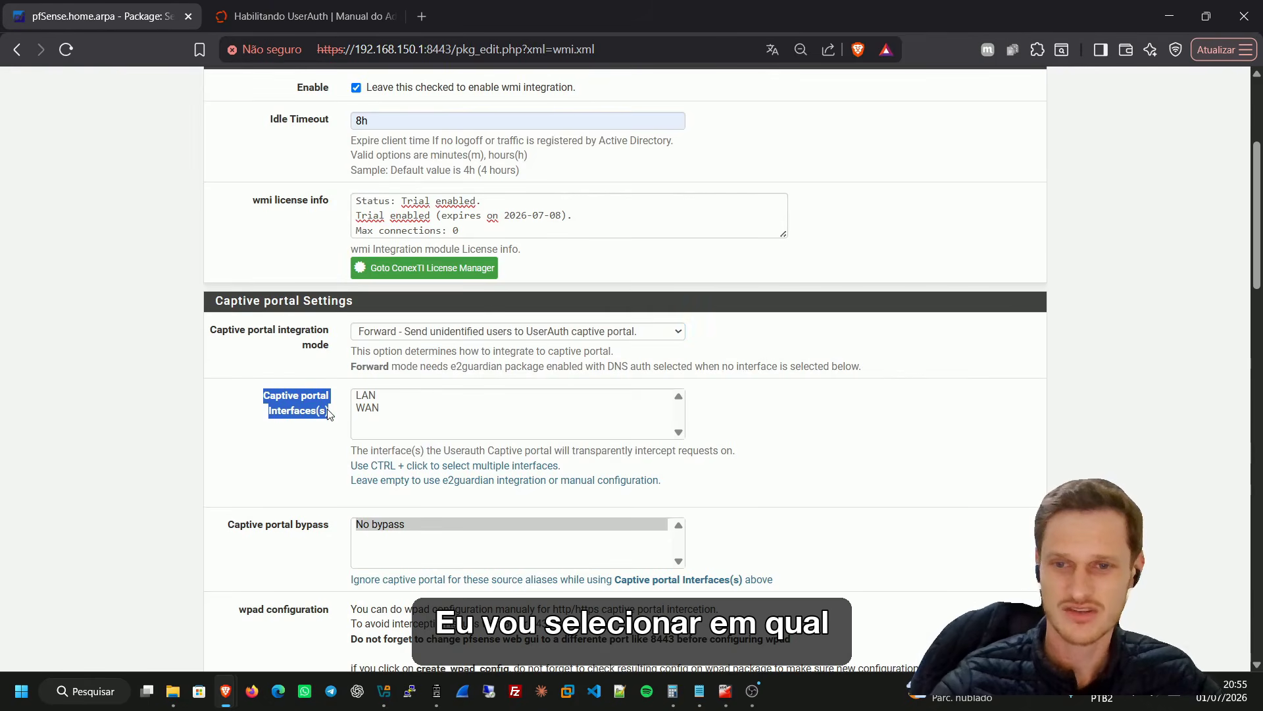
scroll(409, 403, down, 1)
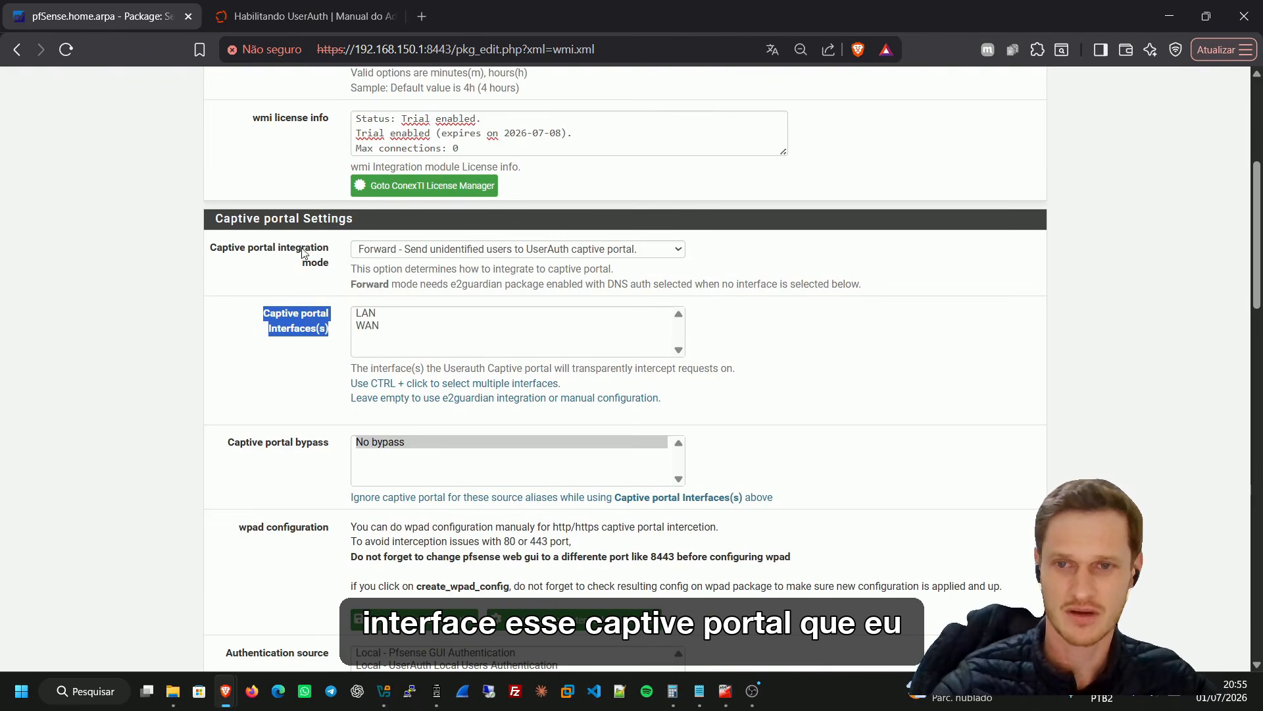
click(371, 314)
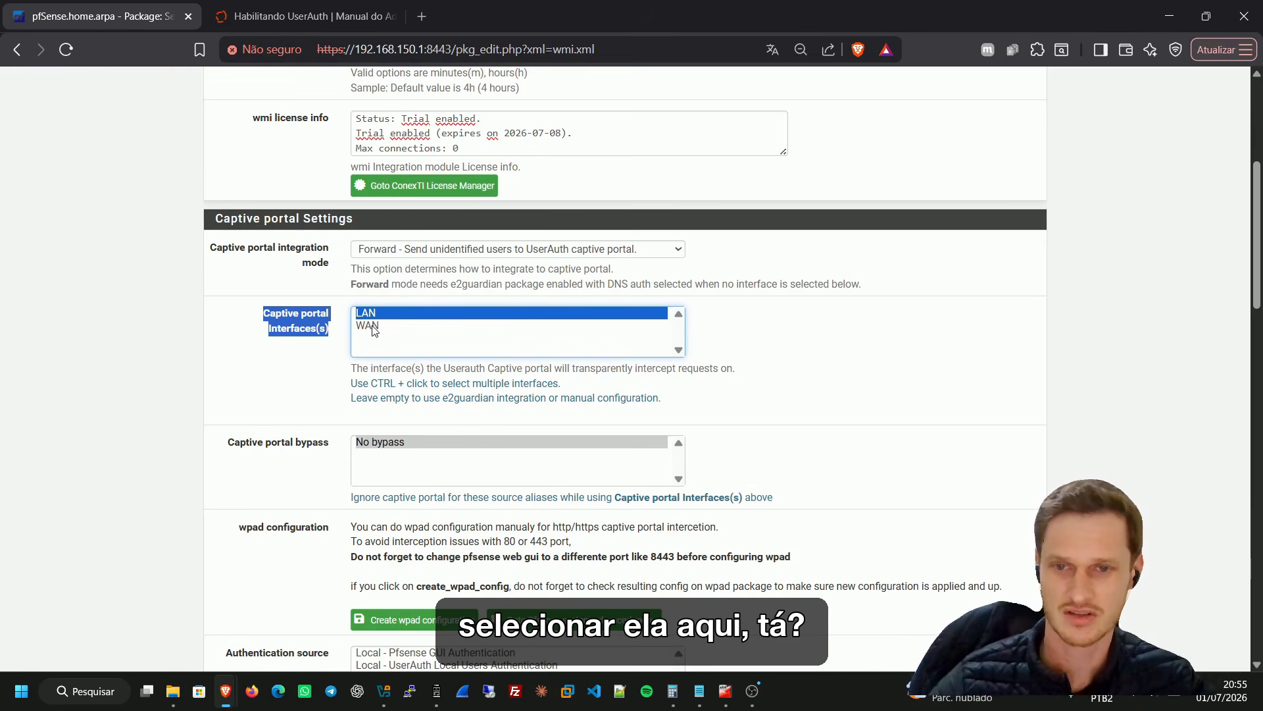
Choose "Local - UserAuth Local Users Authentication" as the captive portal's authentication source
scroll(421, 348, down, 2)
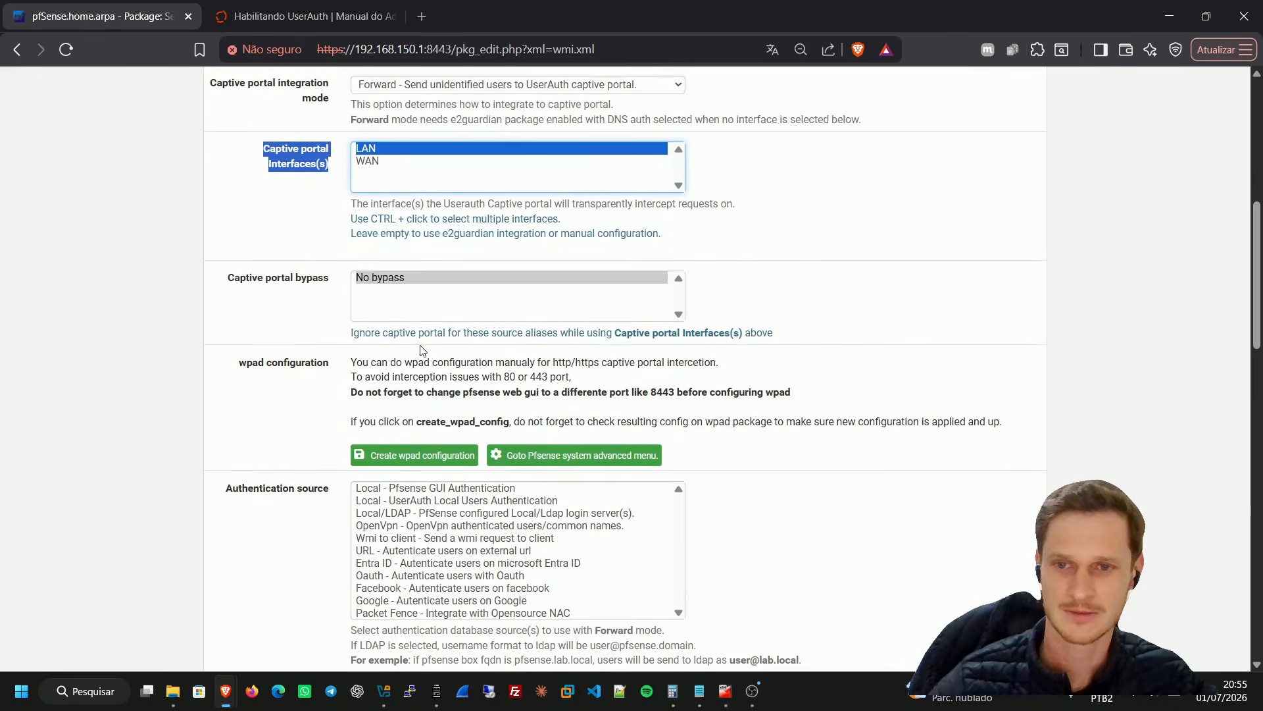
scroll(419, 351, down, 1)
scroll(400, 356, down, 1)
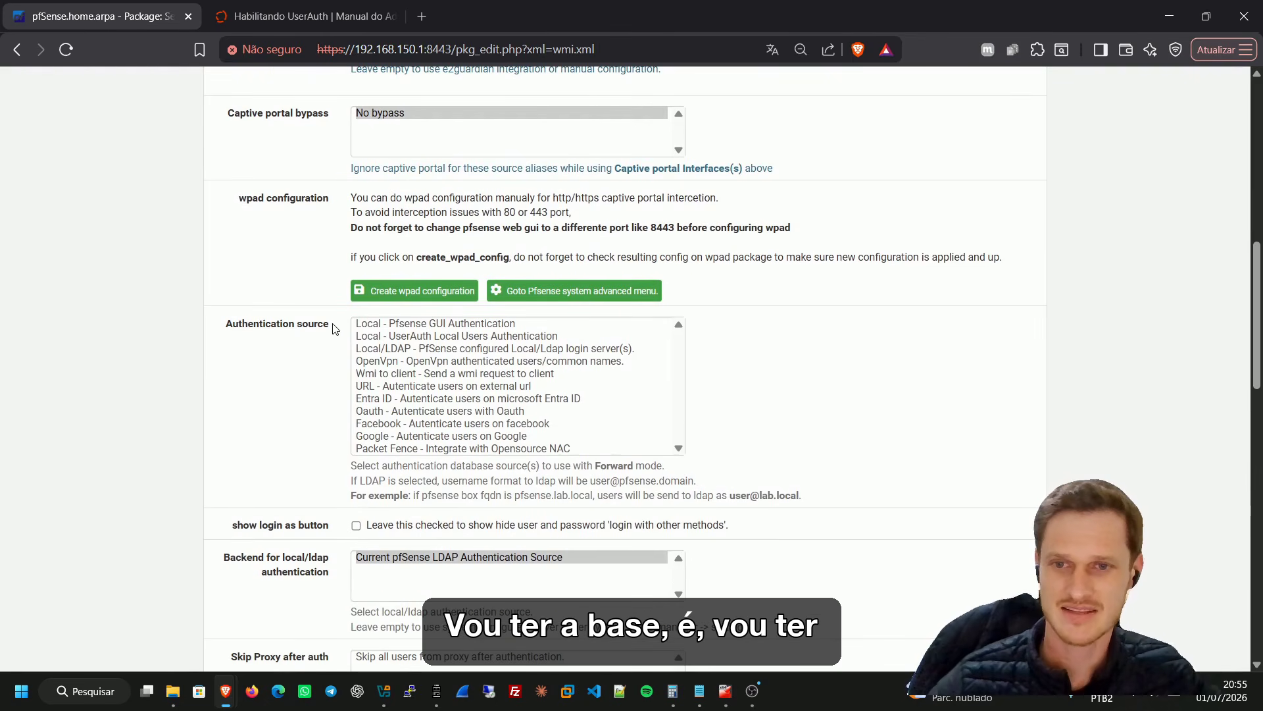
drag(333, 326, 230, 325)
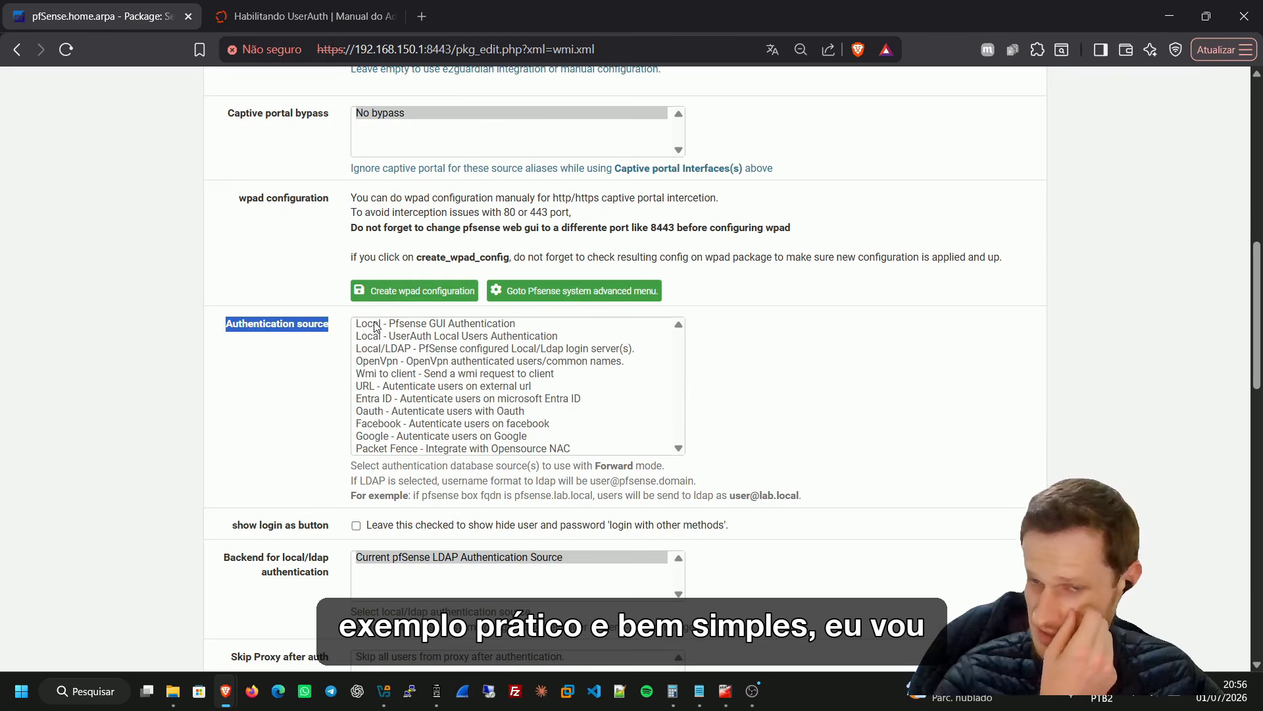
click(416, 337)
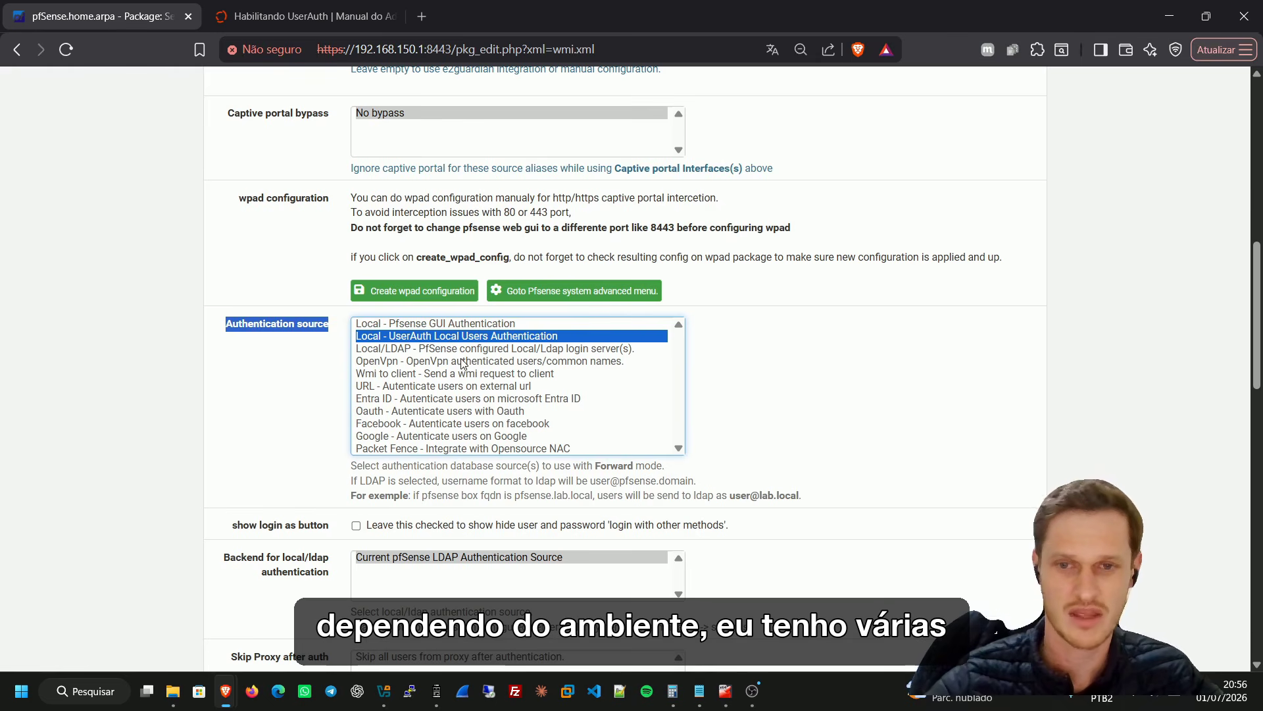
scroll(478, 404, down, 1)
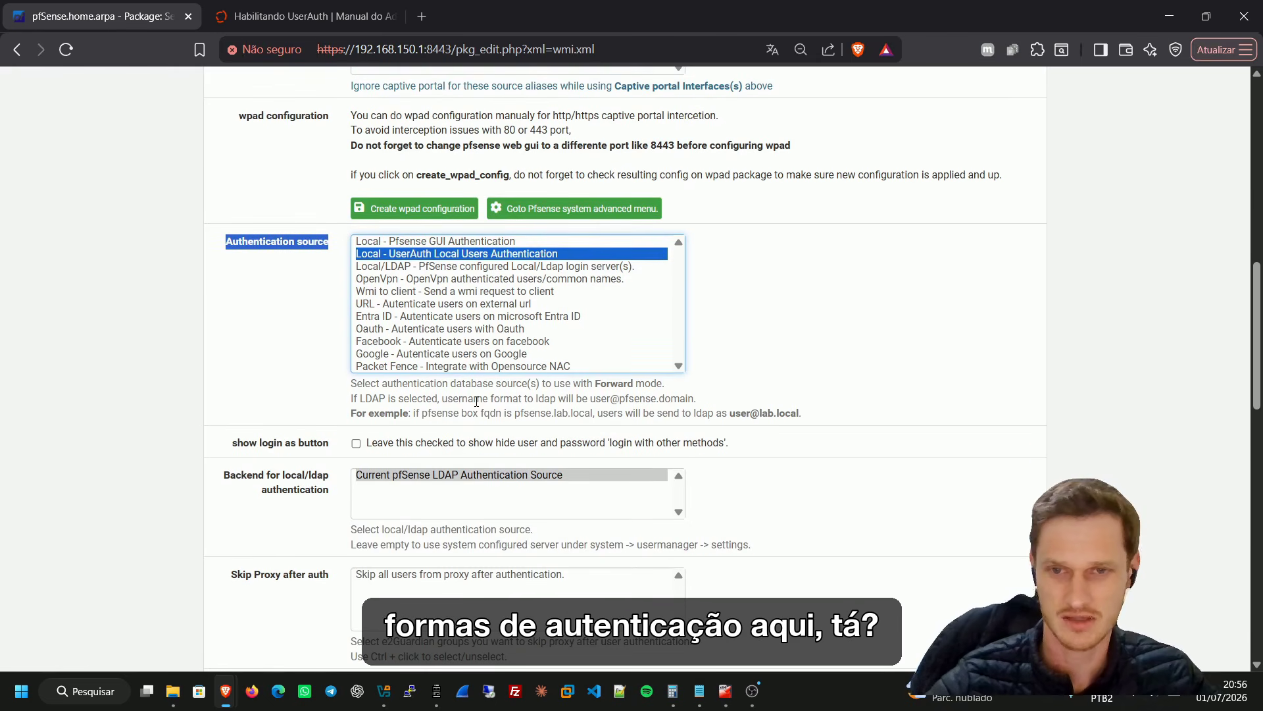
scroll(476, 401, down, 3)
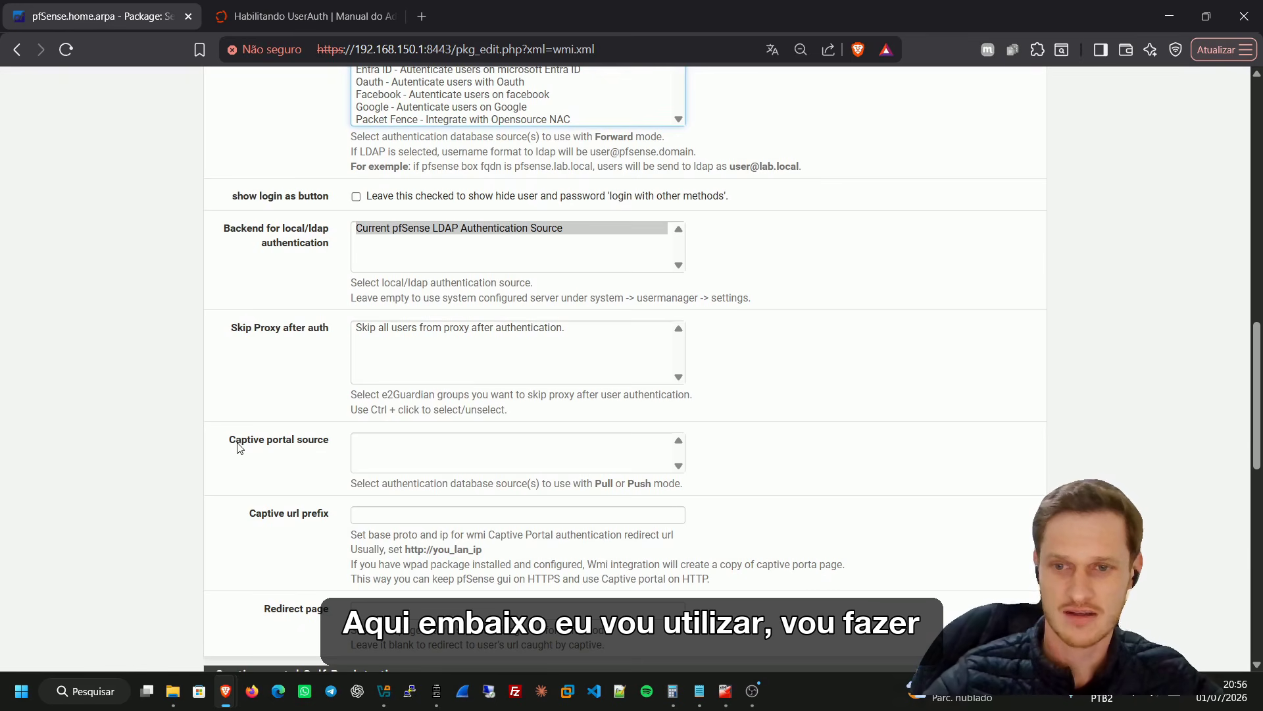
drag(232, 446, 282, 460)
drag(264, 515, 331, 521)
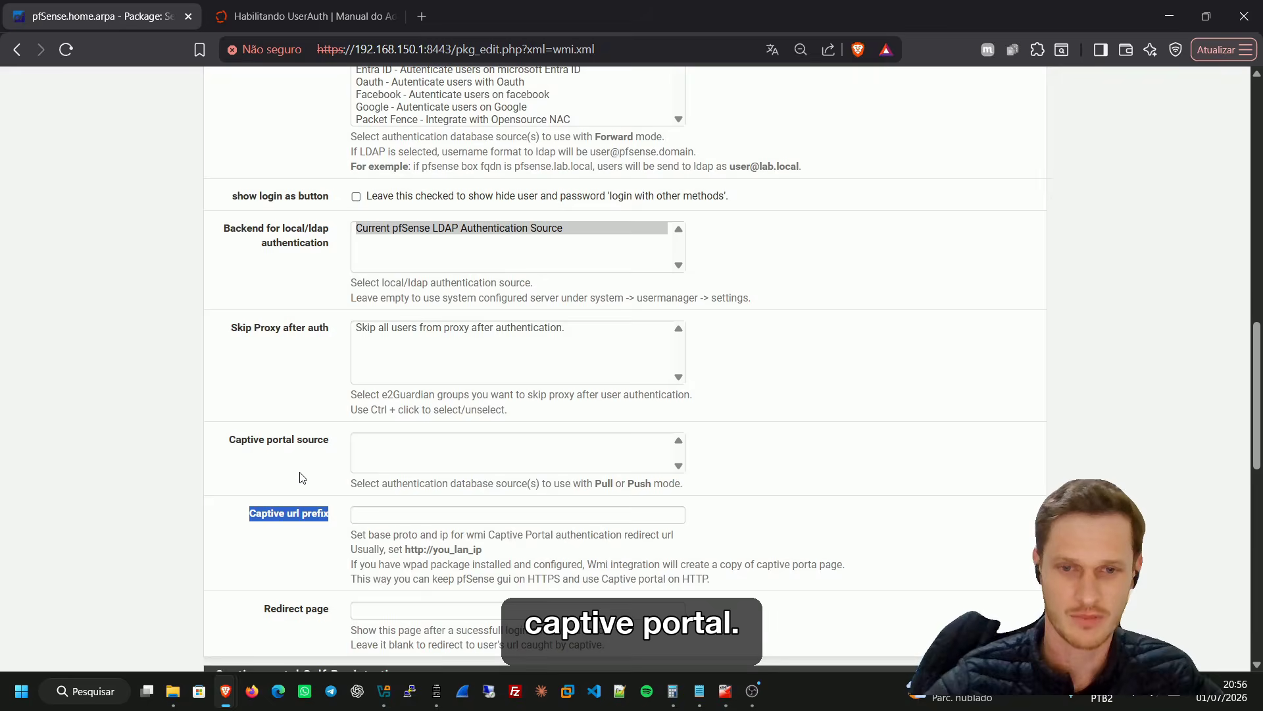
click(368, 513)
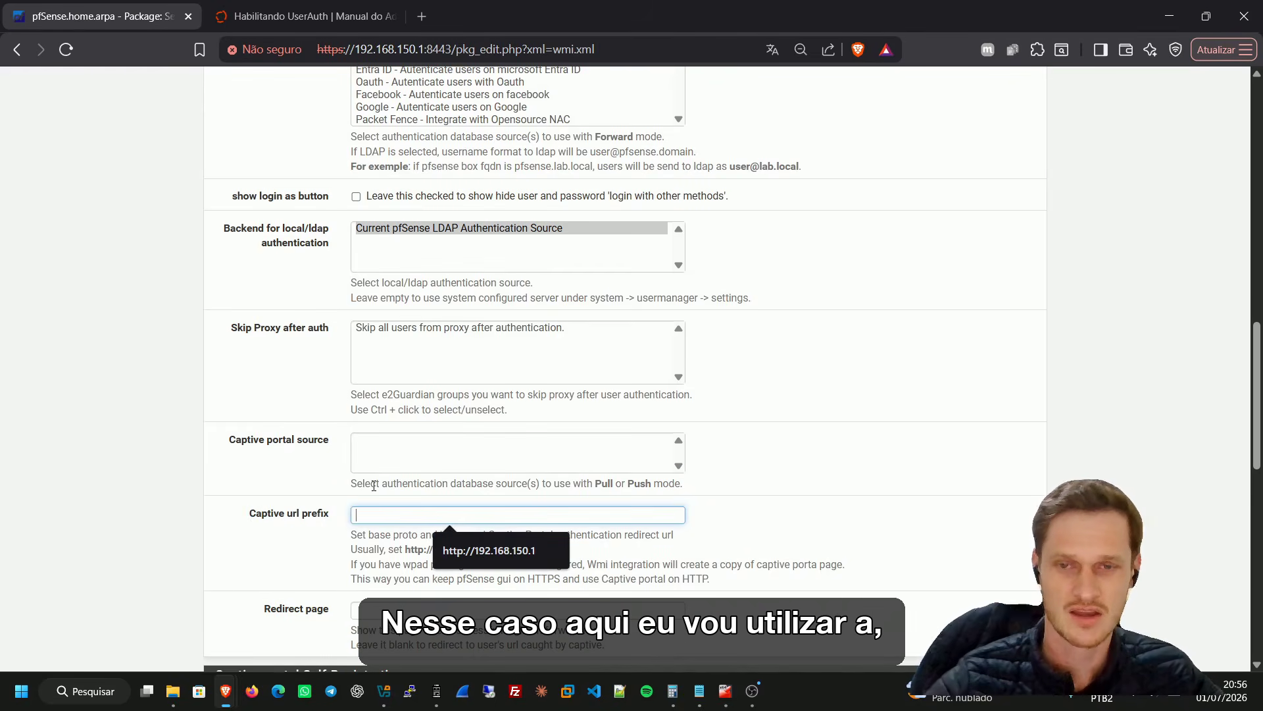
drag(425, 50, 359, 47)
click(472, 515)
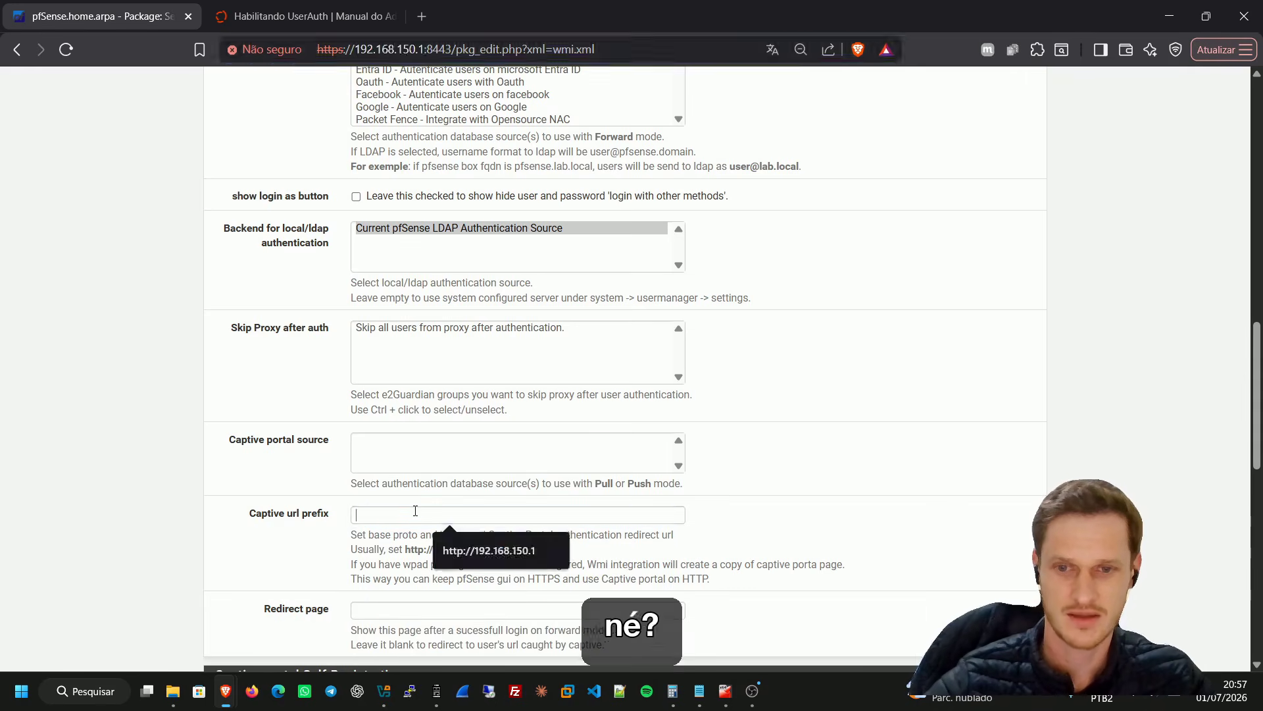
click(473, 558)
scroll(415, 470, down, 3)
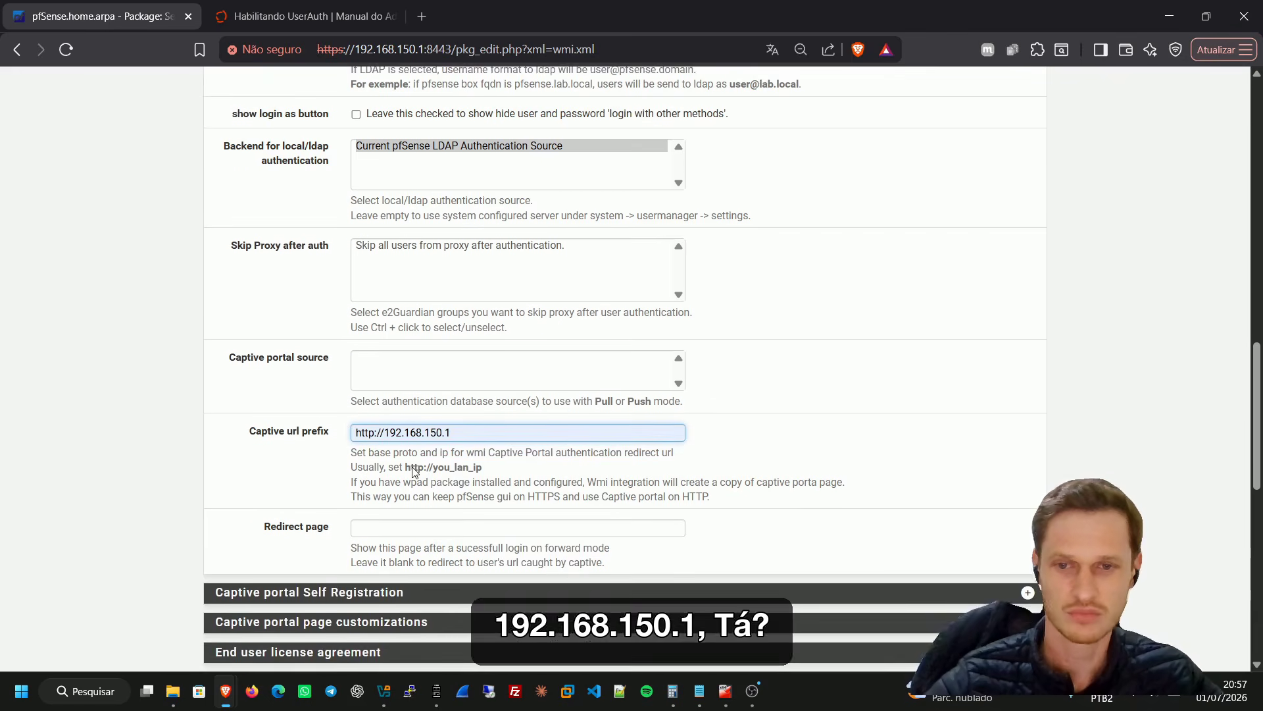
drag(331, 453, 262, 449)
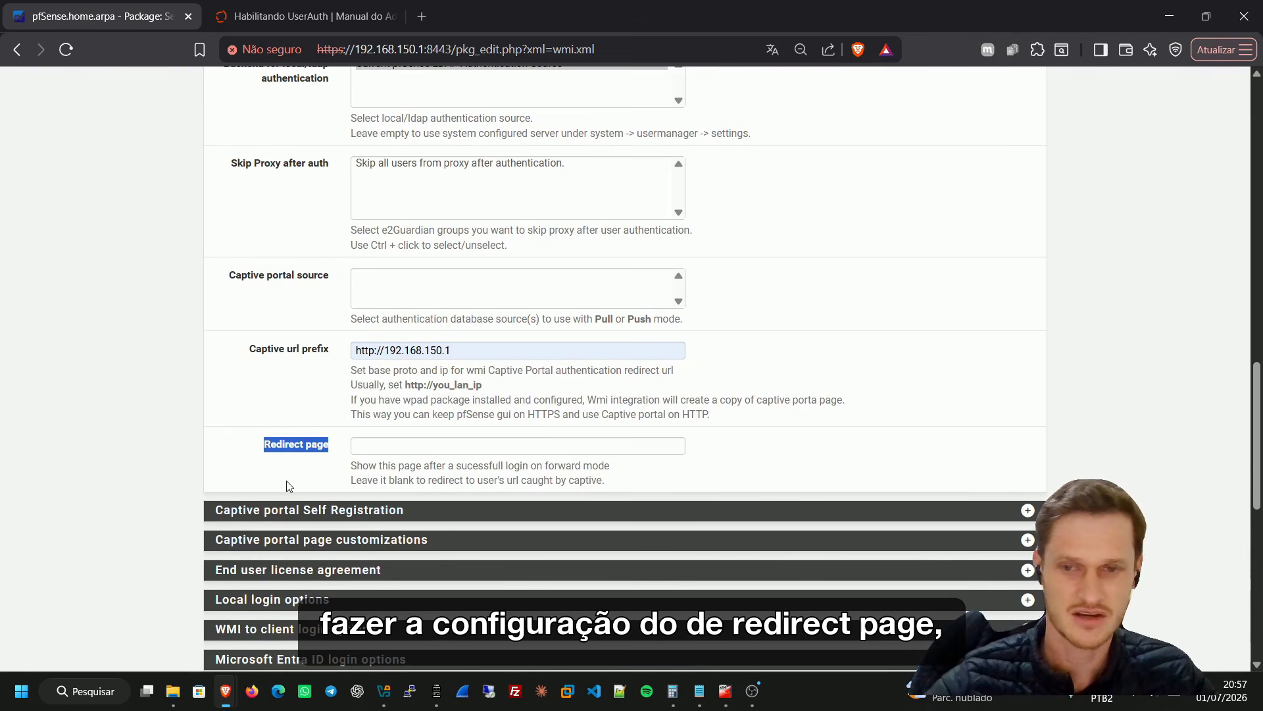
click(385, 451)
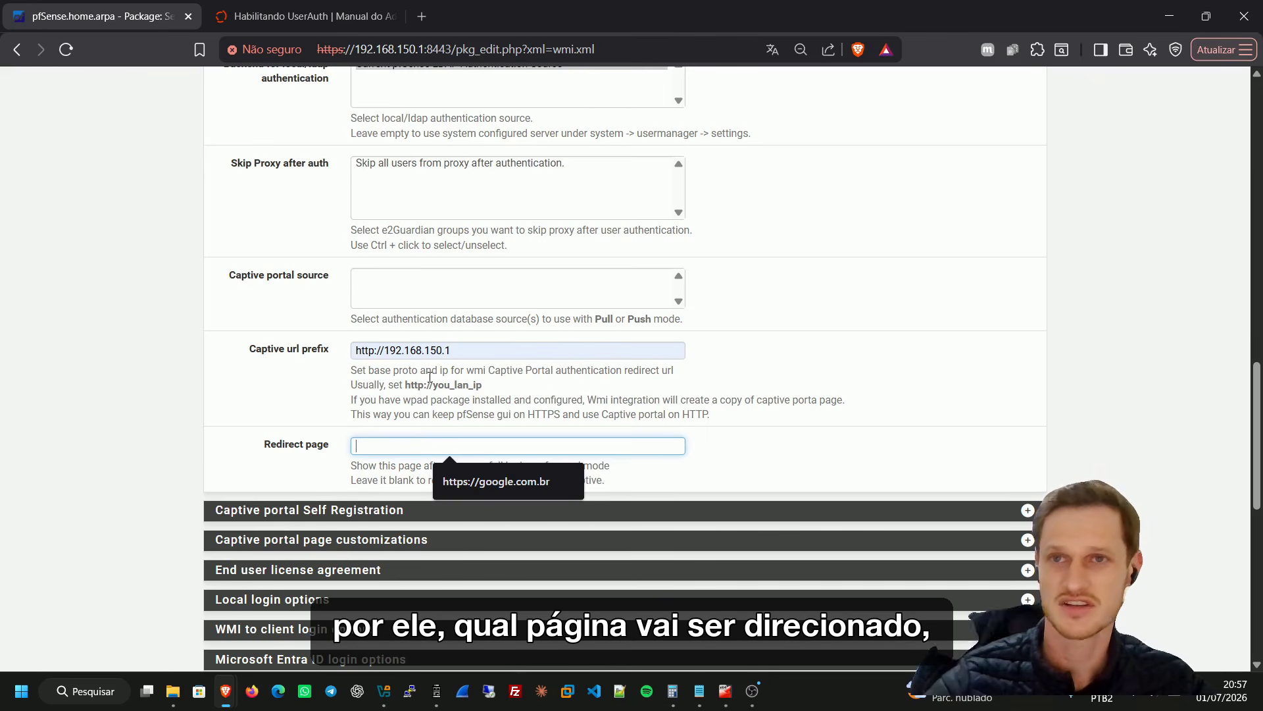
click(478, 484)
Keep "Local Userauth groups (default)" as the User's group(s) location and save the general UserAuth settings
scroll(412, 416, down, 1)
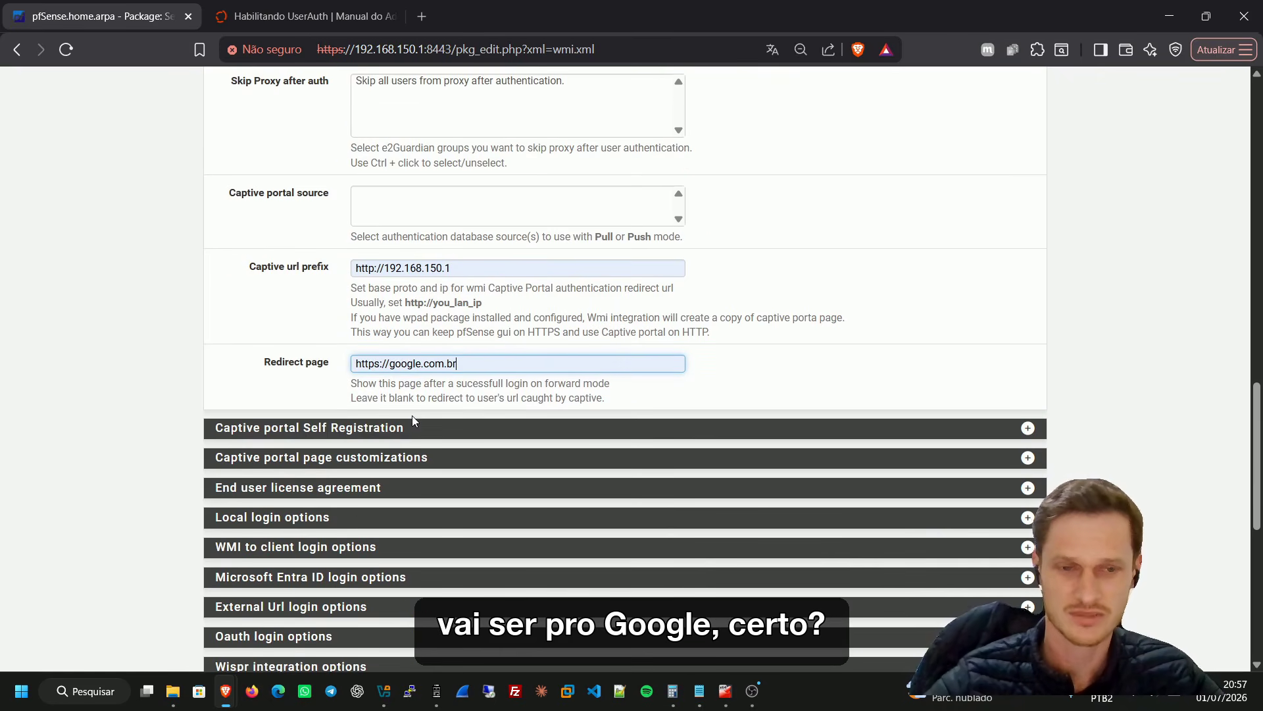
scroll(412, 415, down, 3)
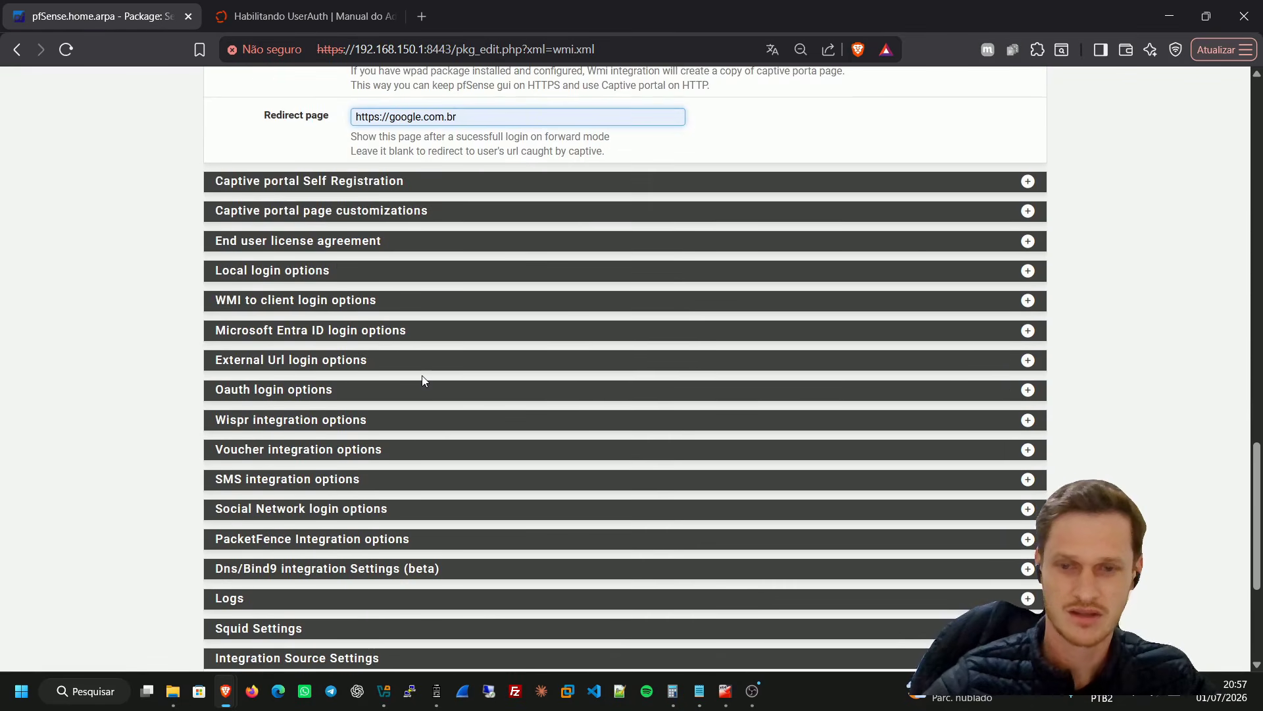
scroll(421, 376, down, 1)
scroll(421, 377, down, 3)
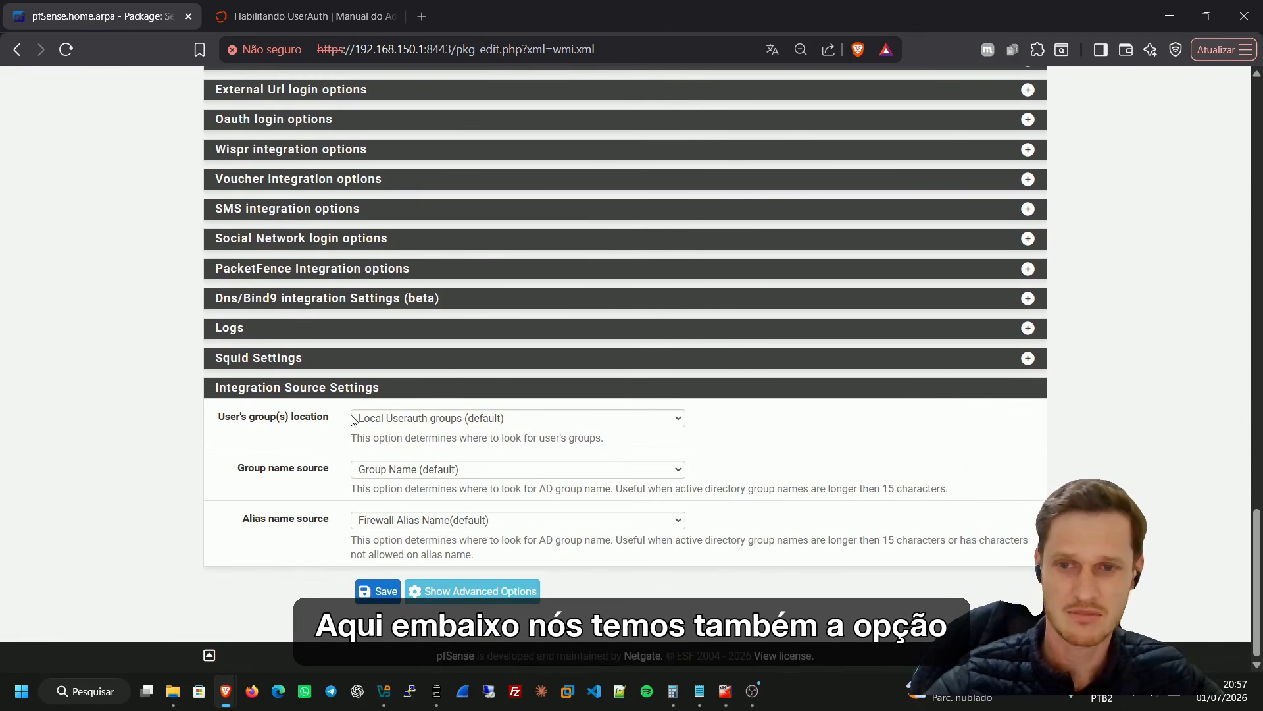
drag(330, 422, 222, 412)
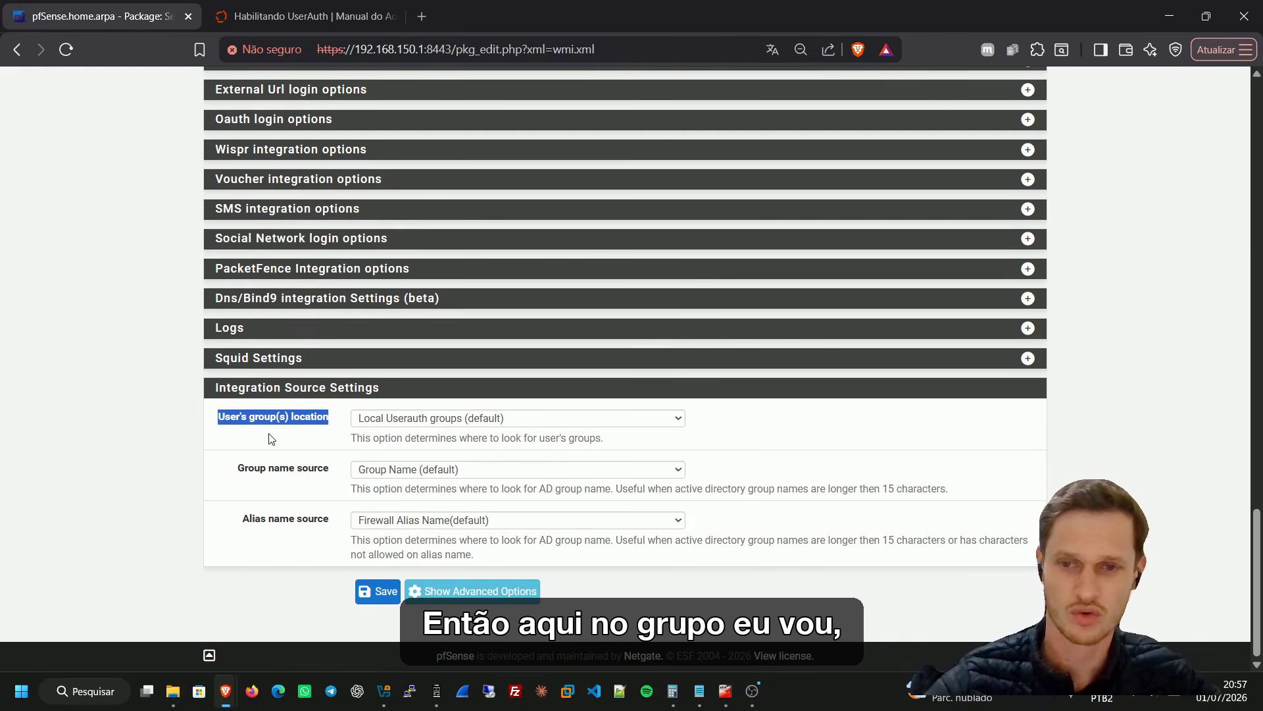
click(383, 419)
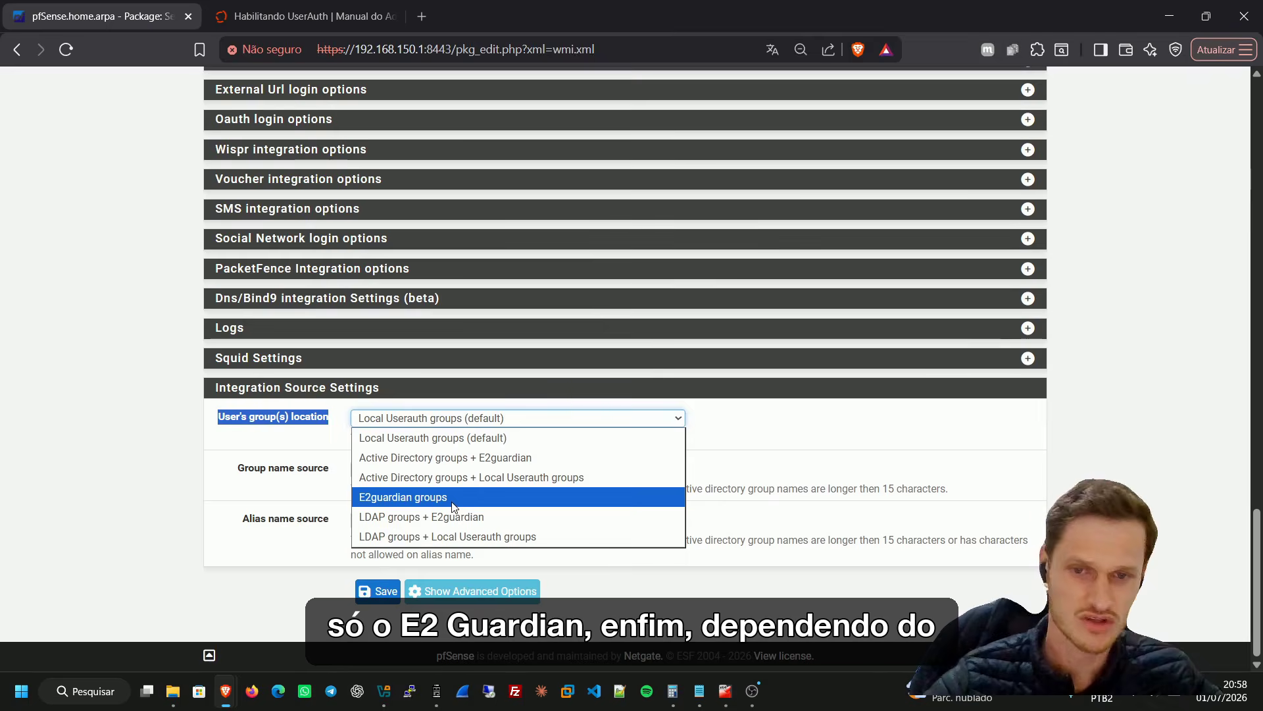
click(1082, 442)
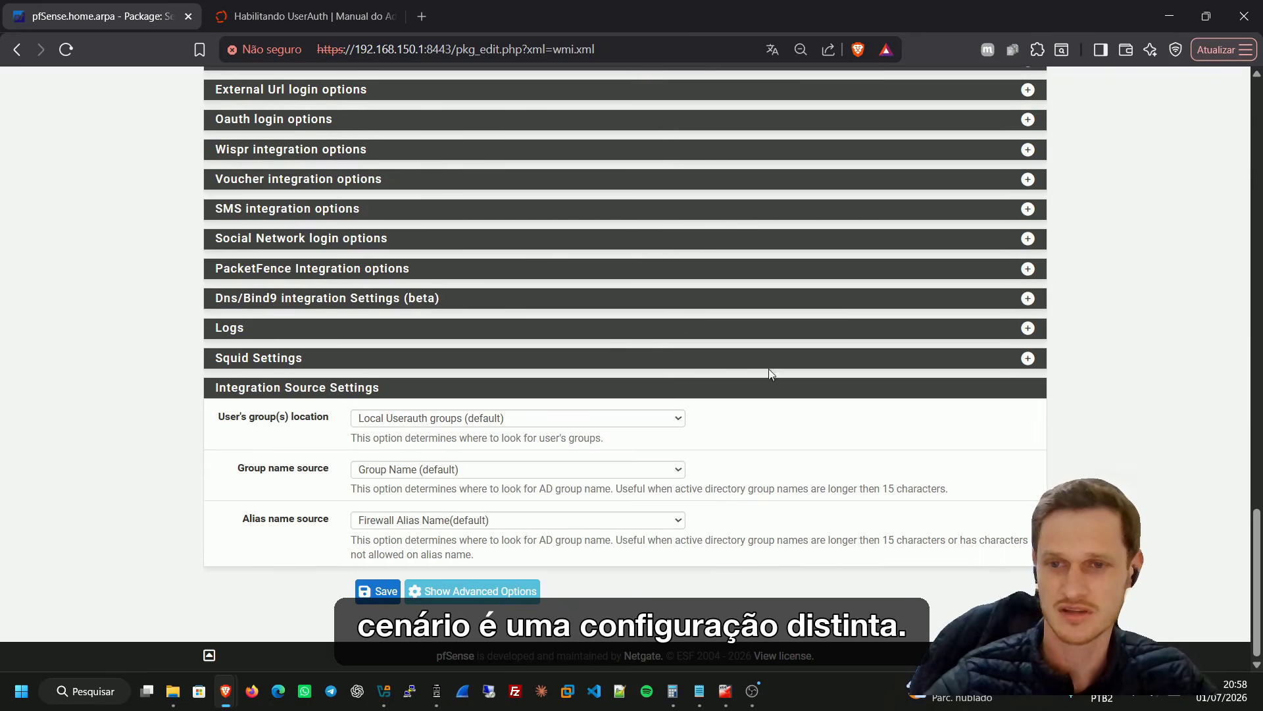
drag(218, 422, 317, 424)
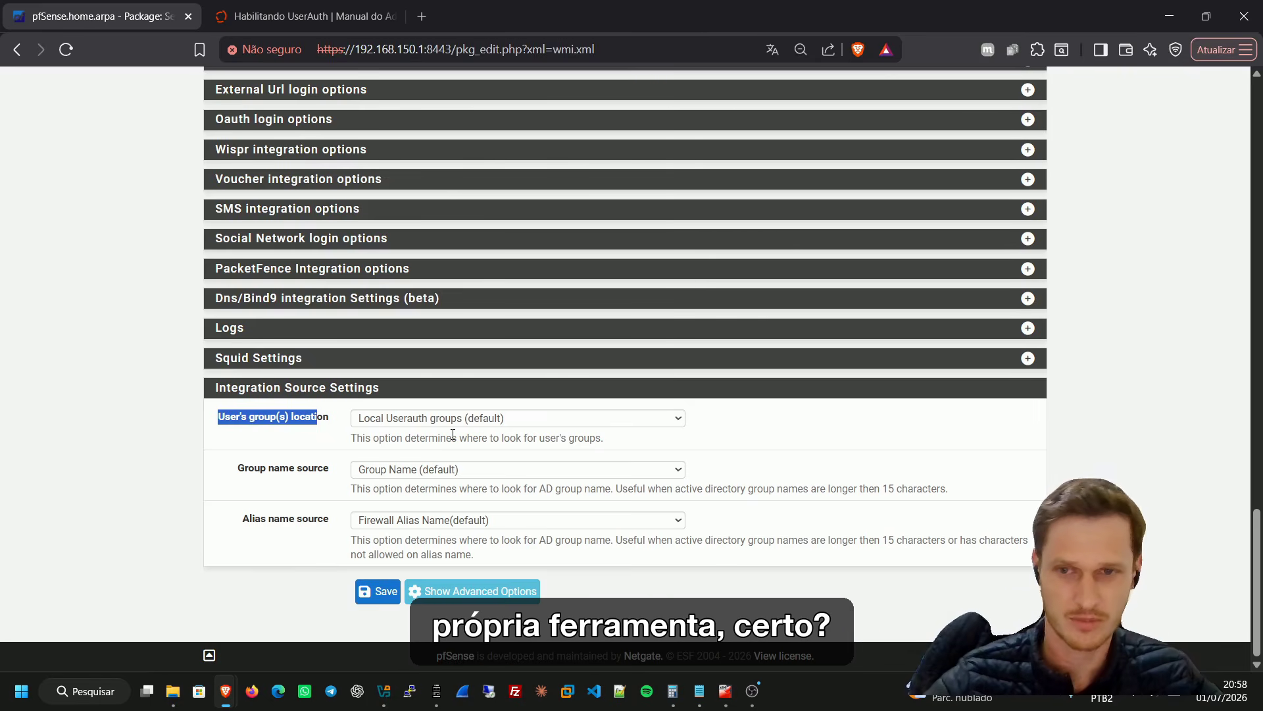
click(383, 596)
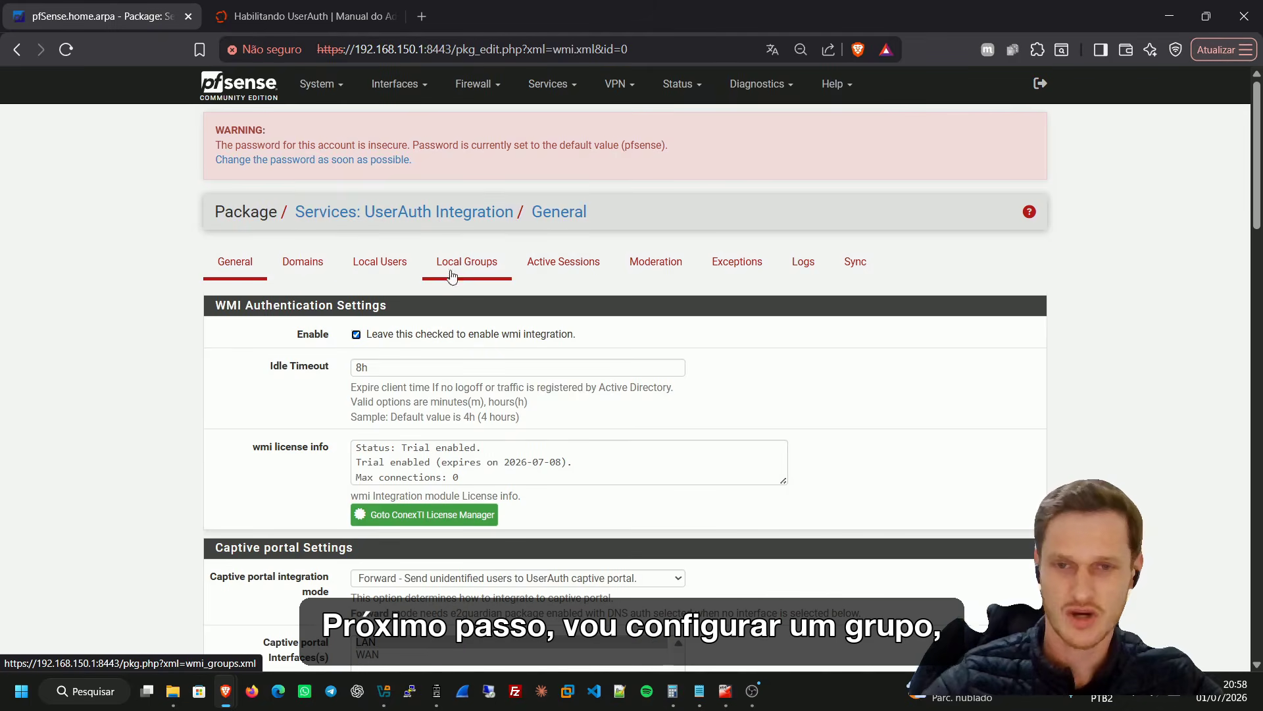
Add a UserAuth local group named padrao with the description "Grupo de acesso Padrao"
click(469, 264)
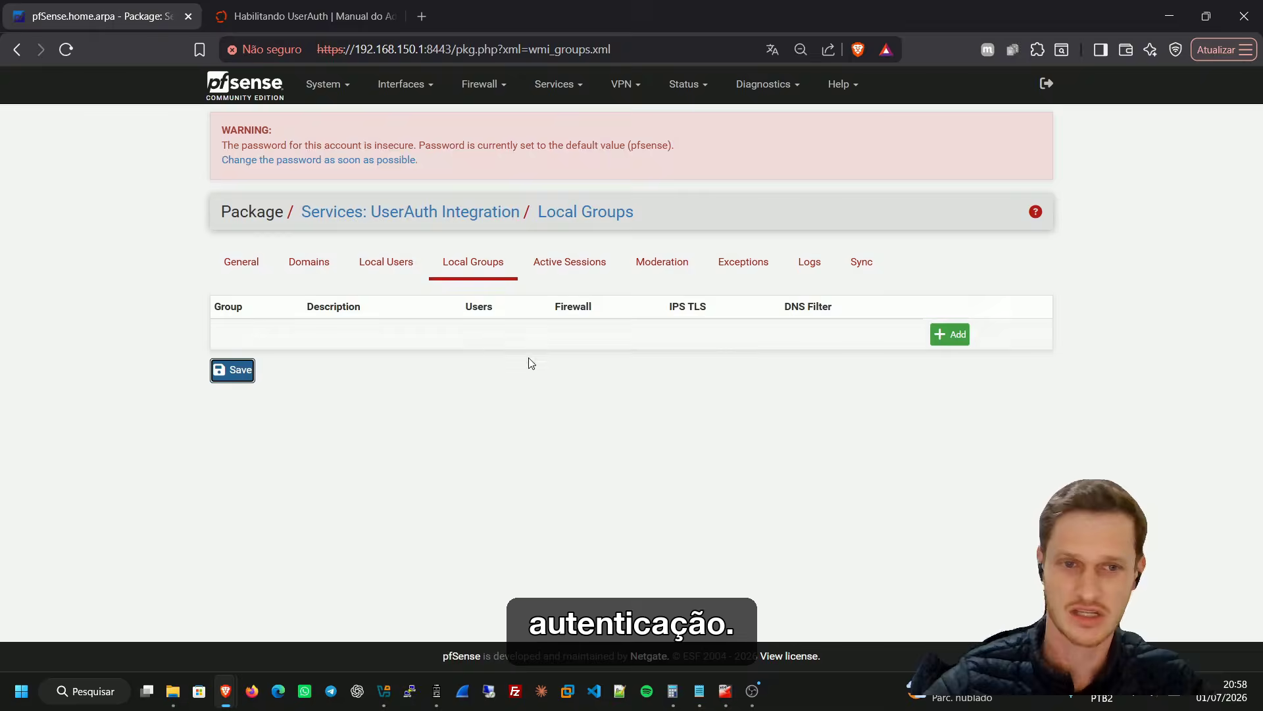
click(941, 339)
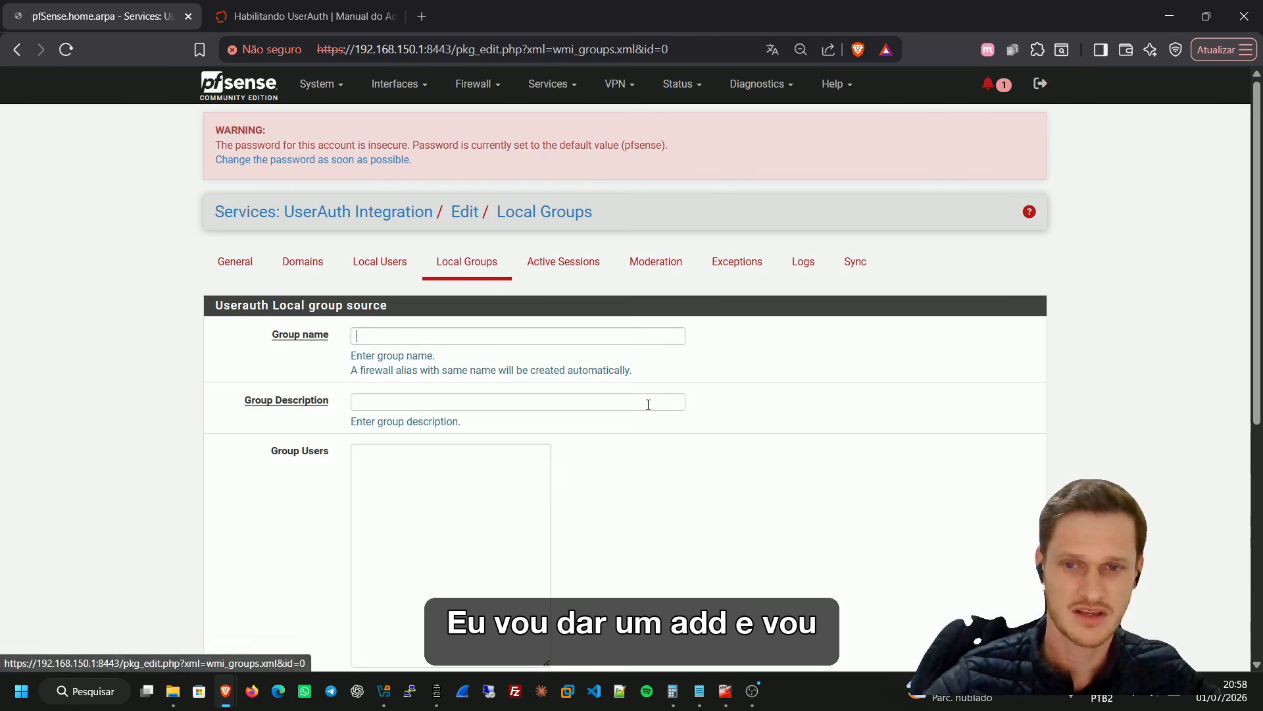
click(422, 337)
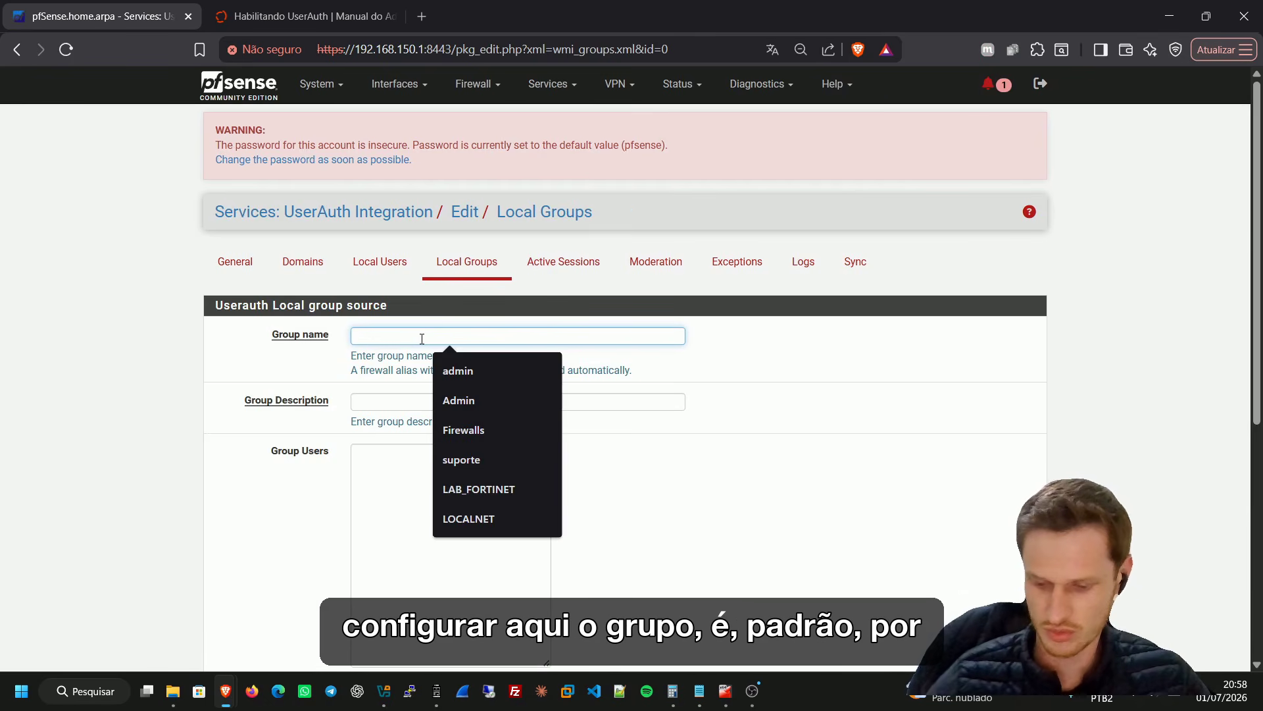
text(padroa)
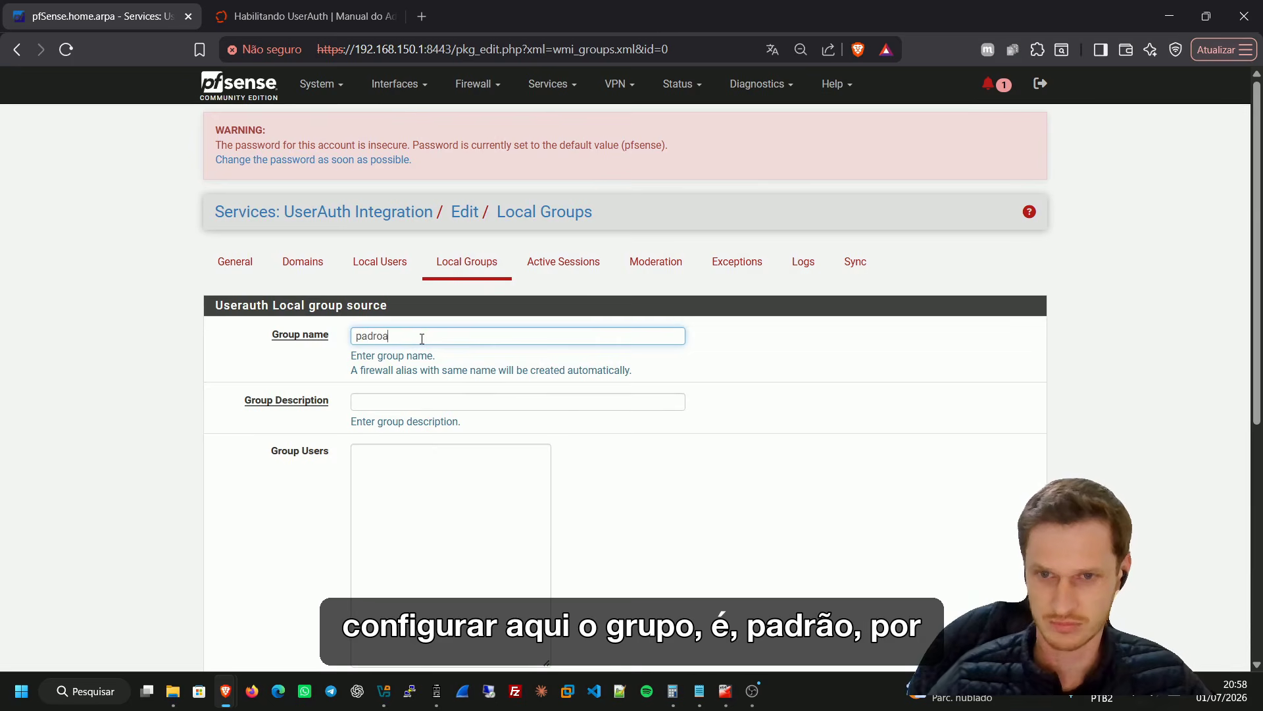
key(BackSpace)
key(BackSpace)
text(ao)
key(Tab)
text(Grupo de acesso Padrao)
key(Tab)
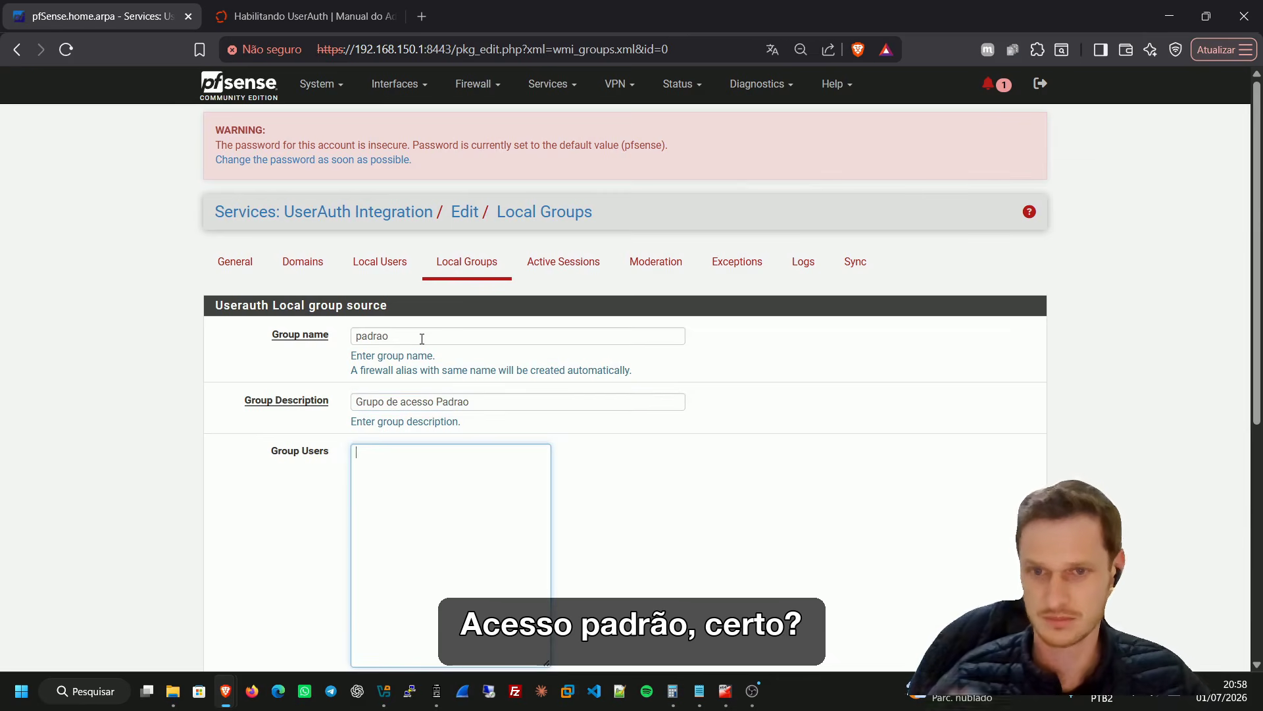
Leave the padrao group's user list empty and its remaining options at their defaults, and save the group
scroll(421, 337, down, 1)
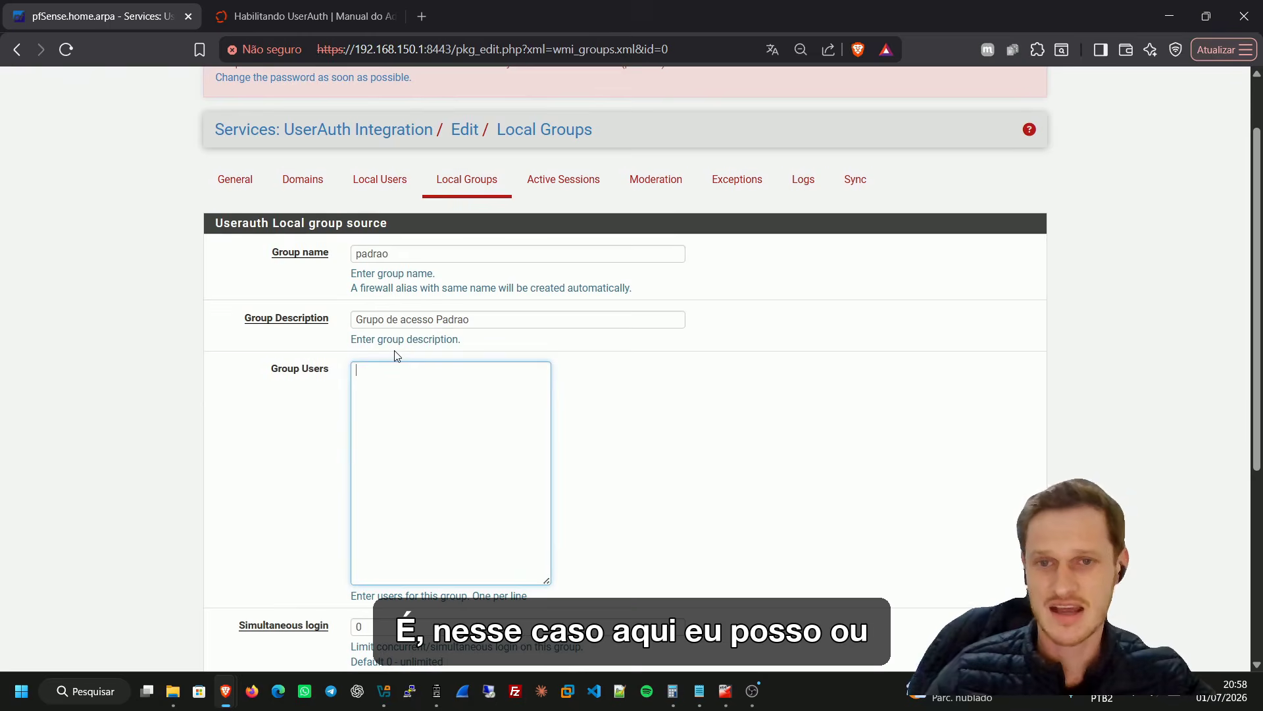
scroll(394, 354, down, 1)
drag(330, 287, 274, 294)
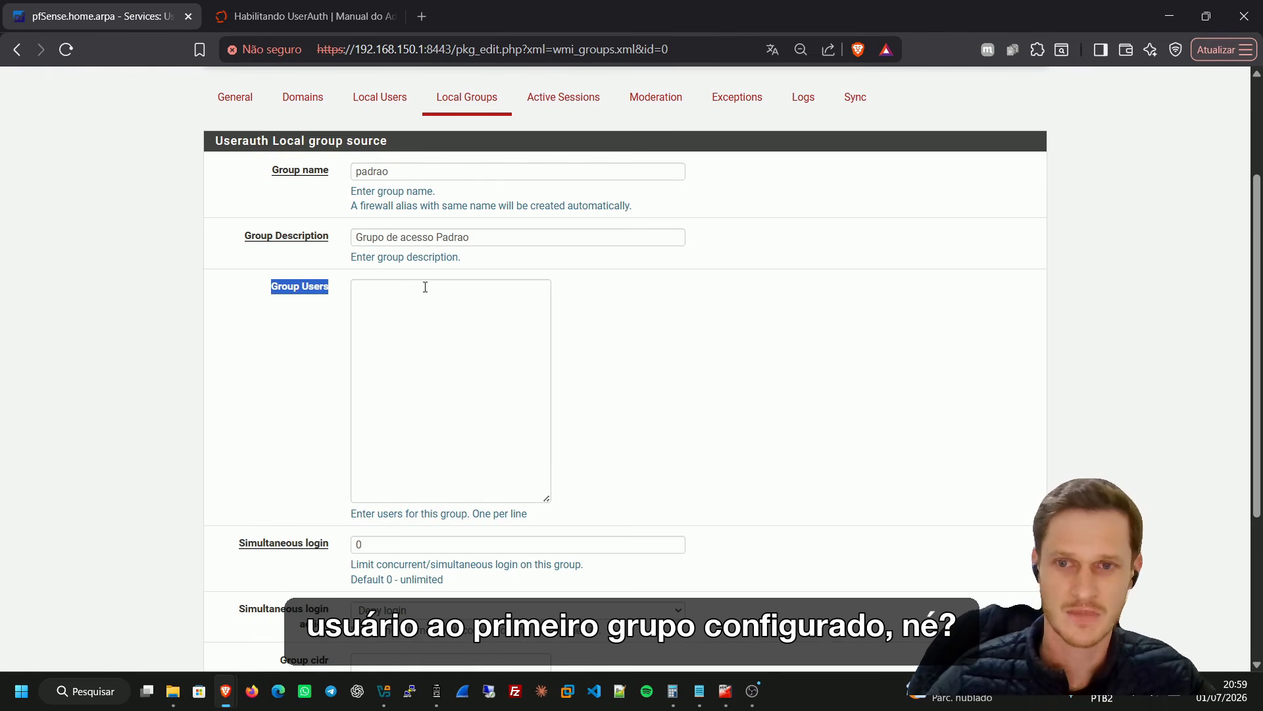
double_click(403, 172)
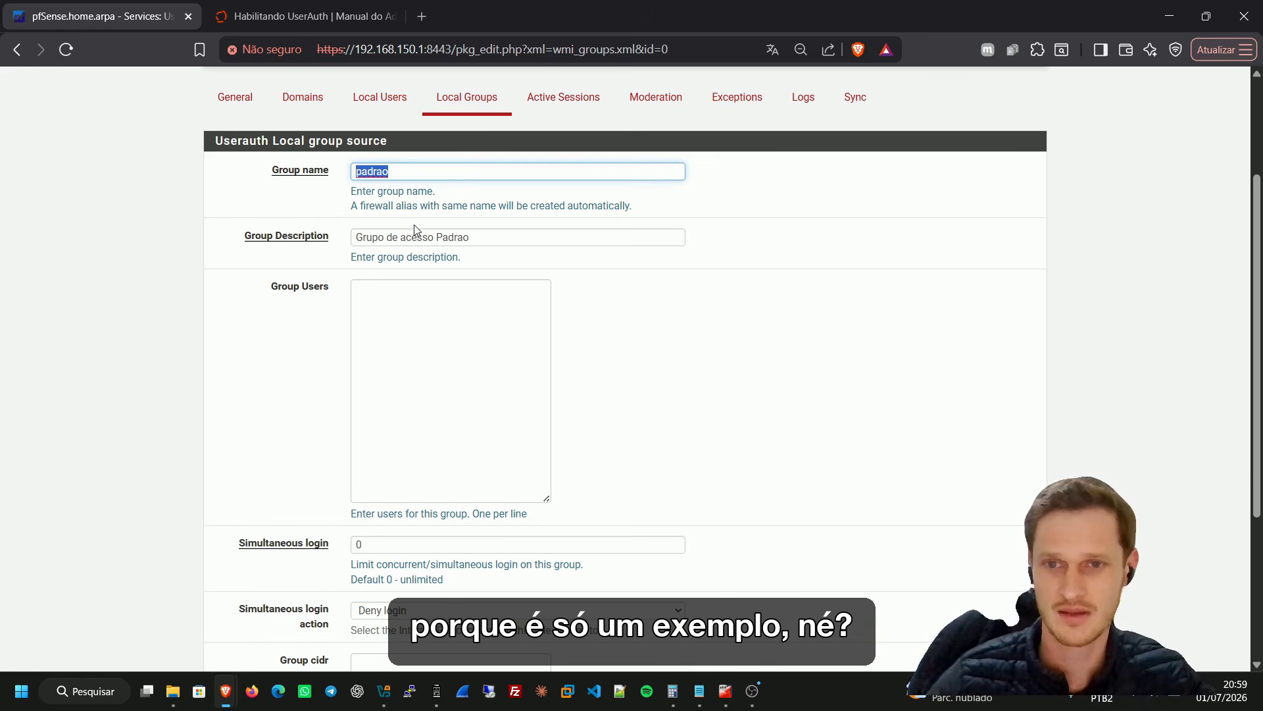
scroll(414, 227, down, 4)
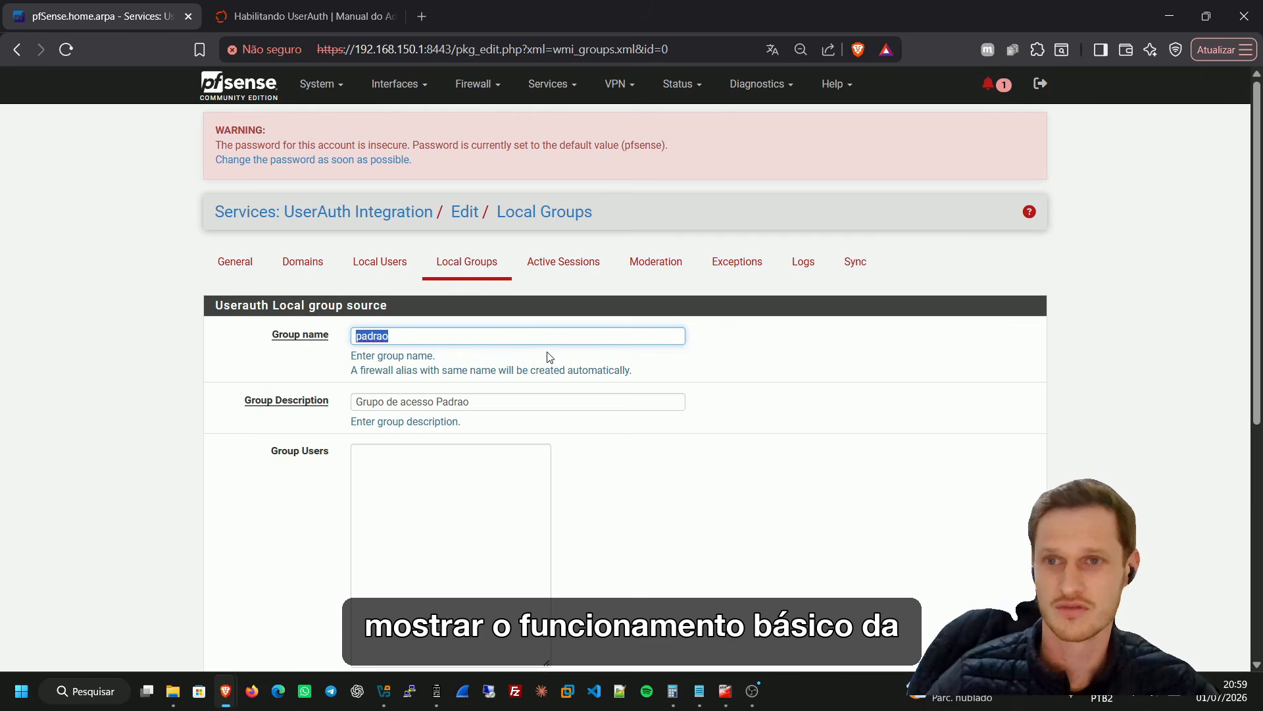
scroll(546, 355, down, 1)
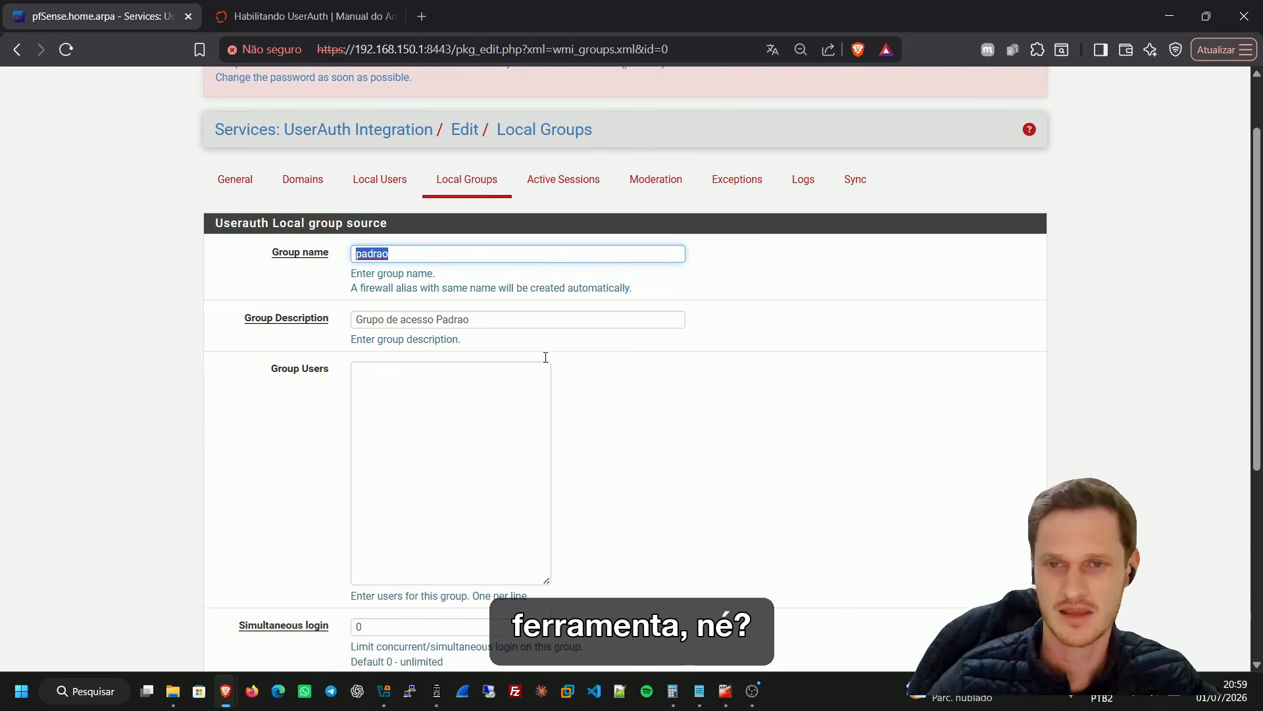
scroll(436, 247, down, 3)
scroll(433, 296, up, 4)
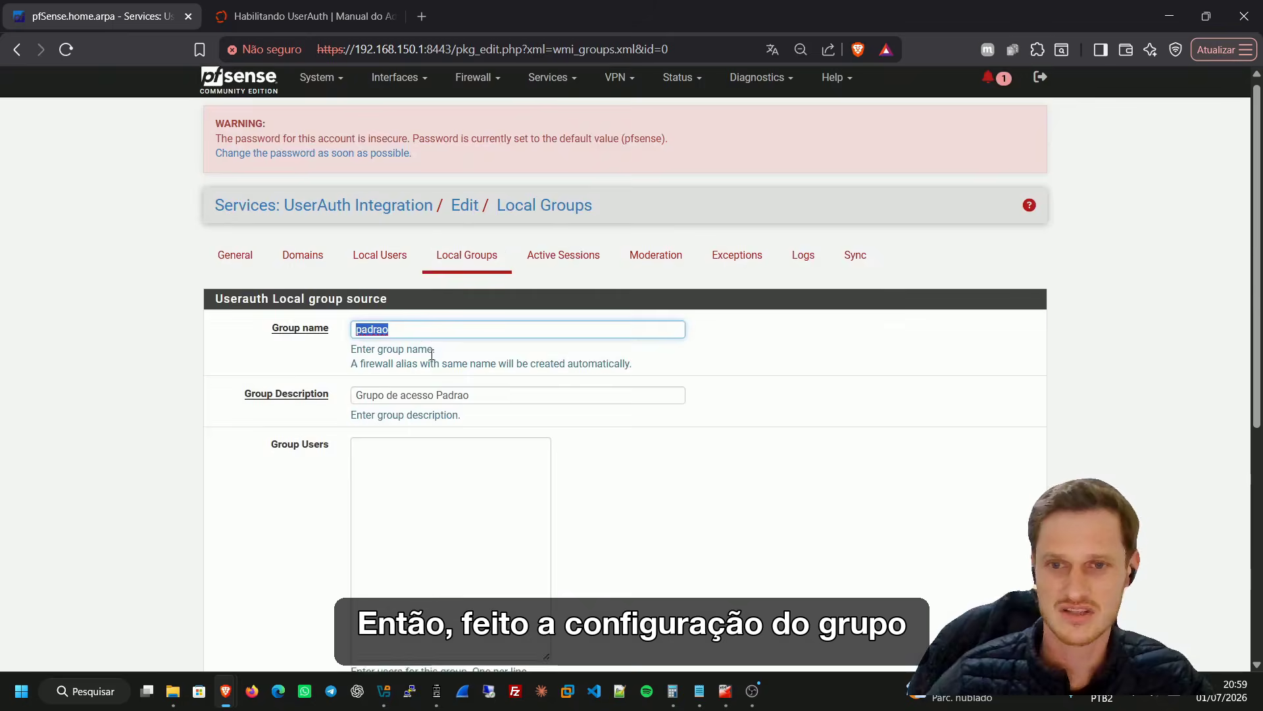
scroll(421, 460, down, 5)
click(380, 602)
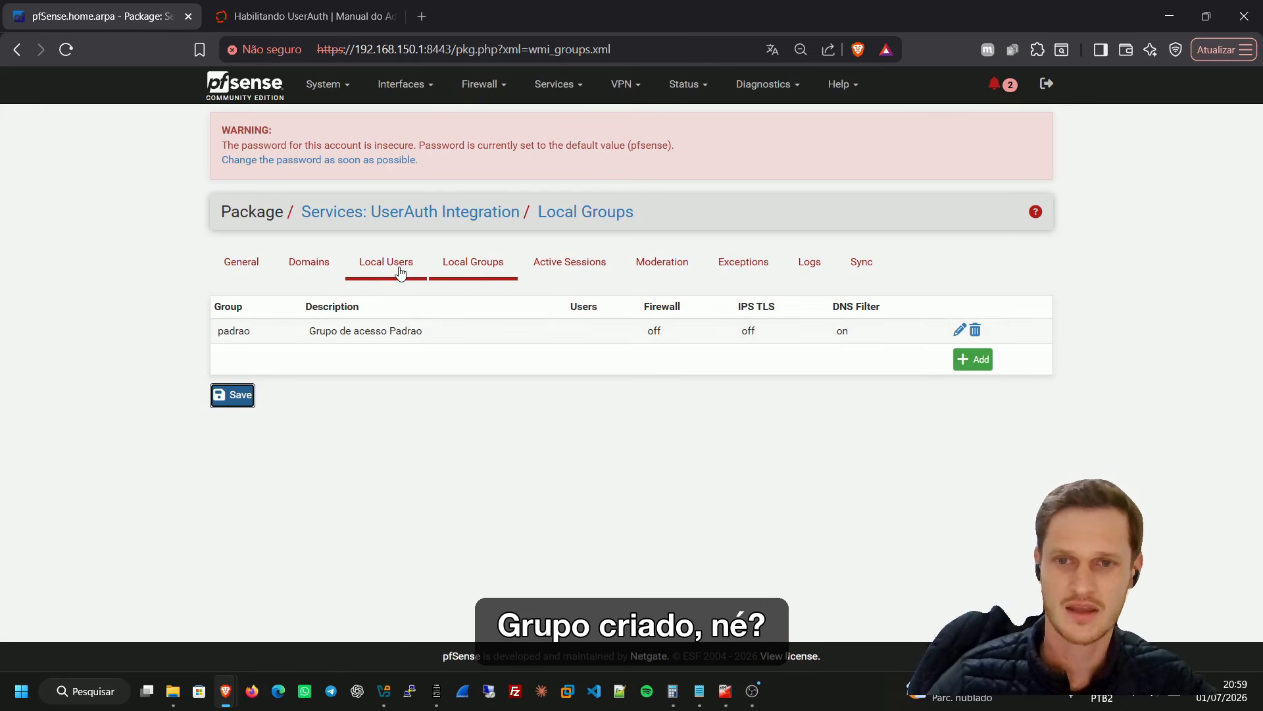
Fill in a new UserAuth local user with username suporte, full name Suporte and the account password, leaving the email empty
click(401, 271)
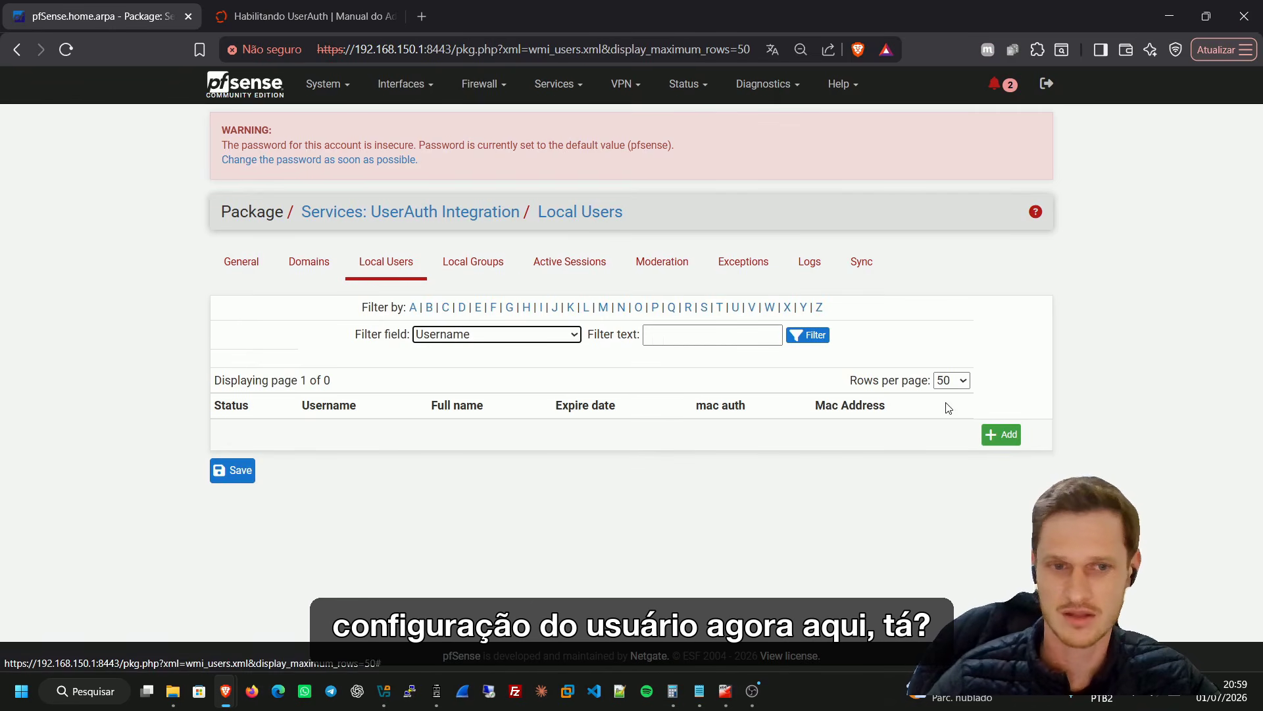
click(1013, 441)
click(412, 369)
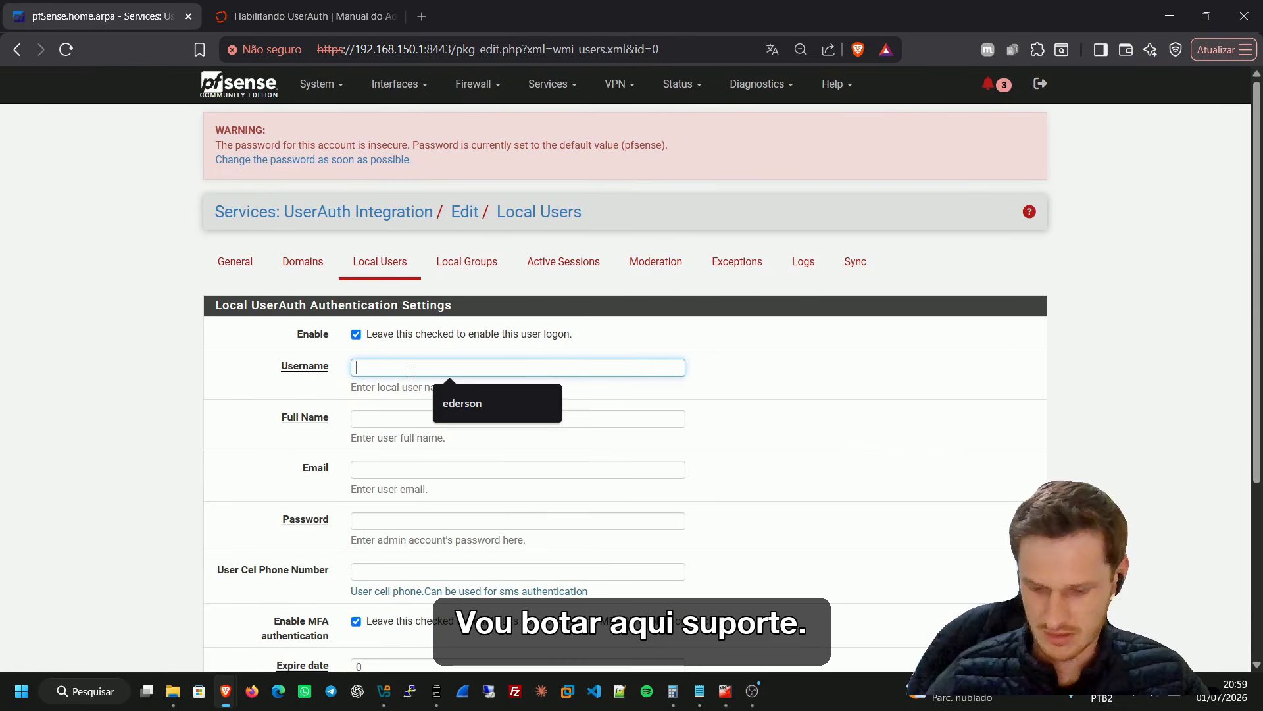
text(suporte)
key(Tab)
text(Suporte)
key(Tab)
key(Tab)
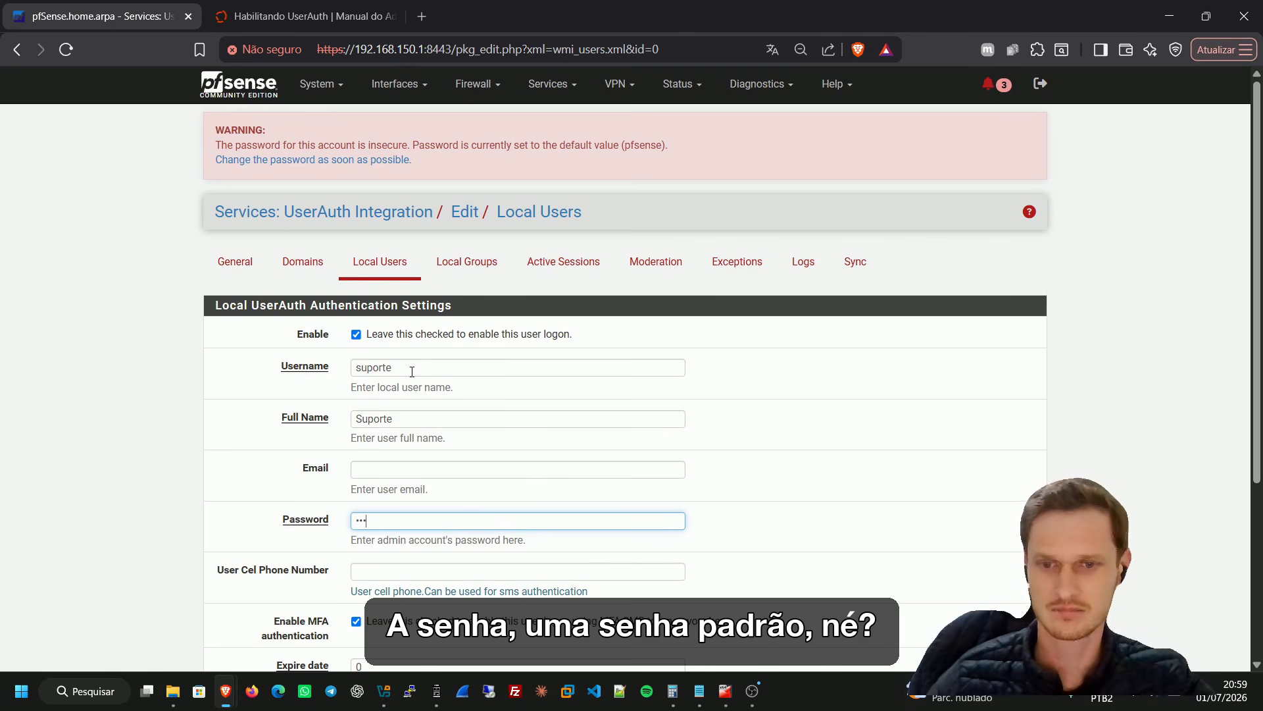
scroll(609, 226, down, 3)
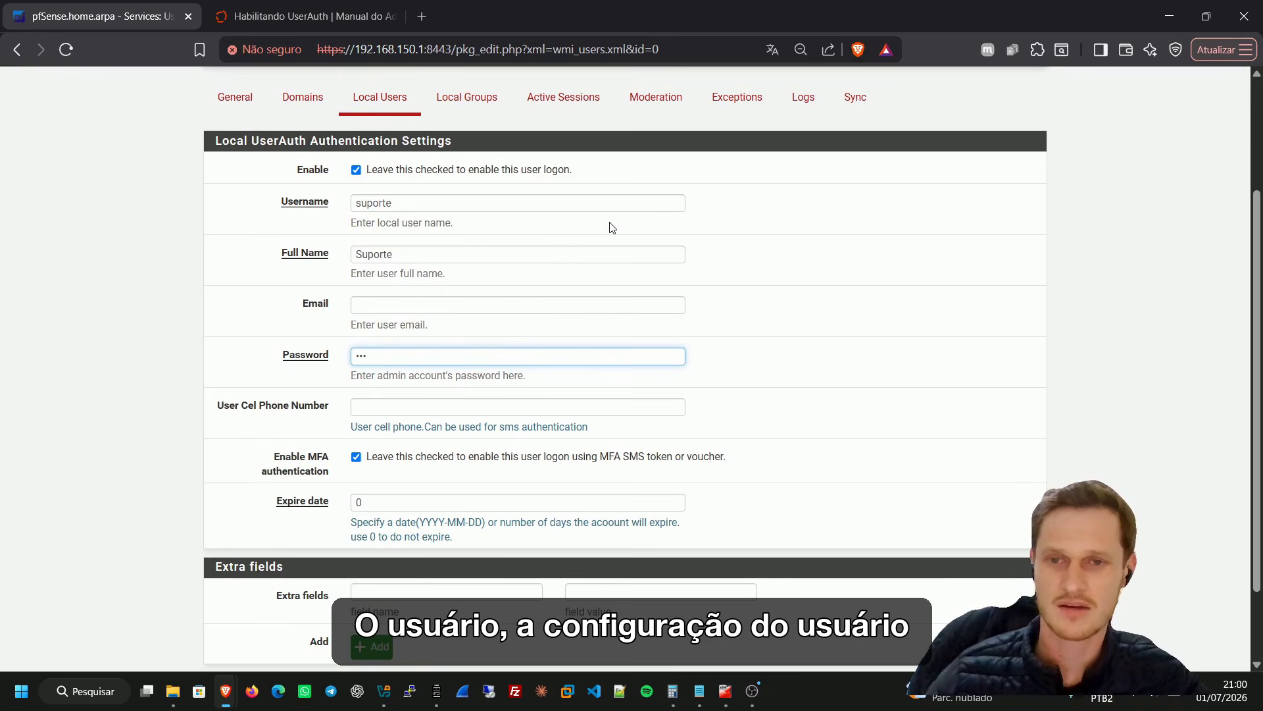
drag(404, 203, 357, 198)
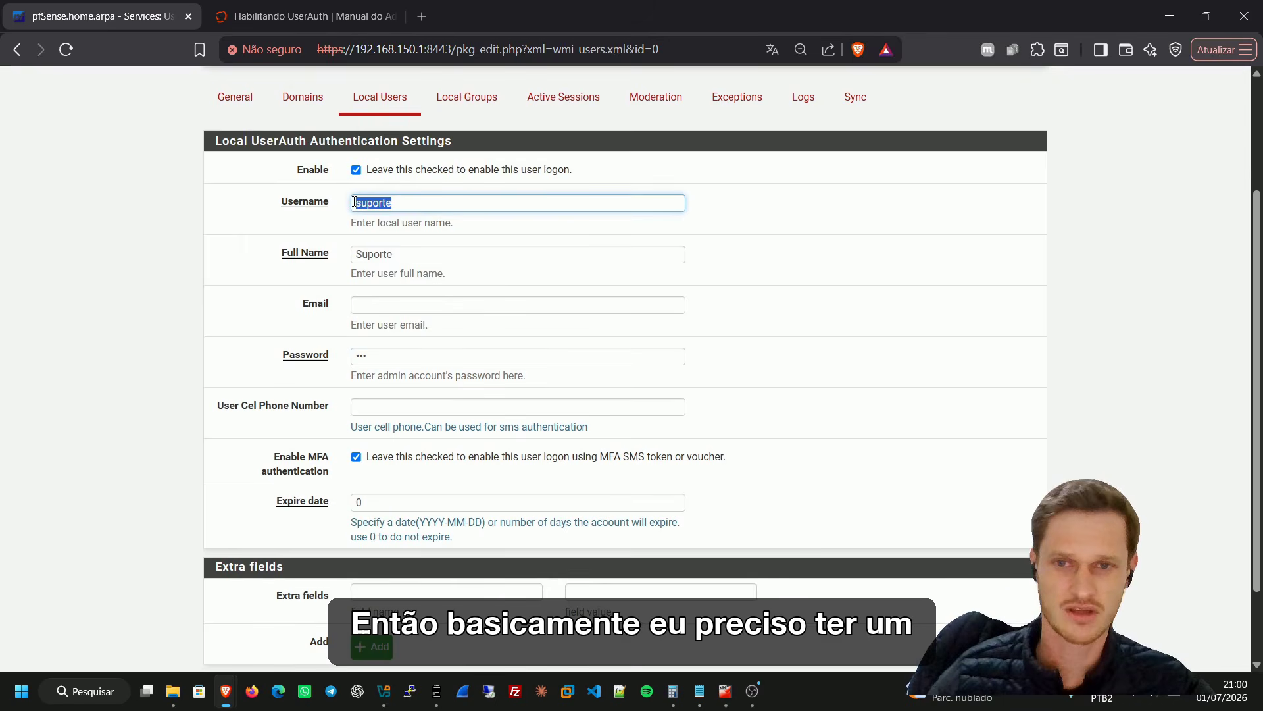
drag(396, 255, 356, 254)
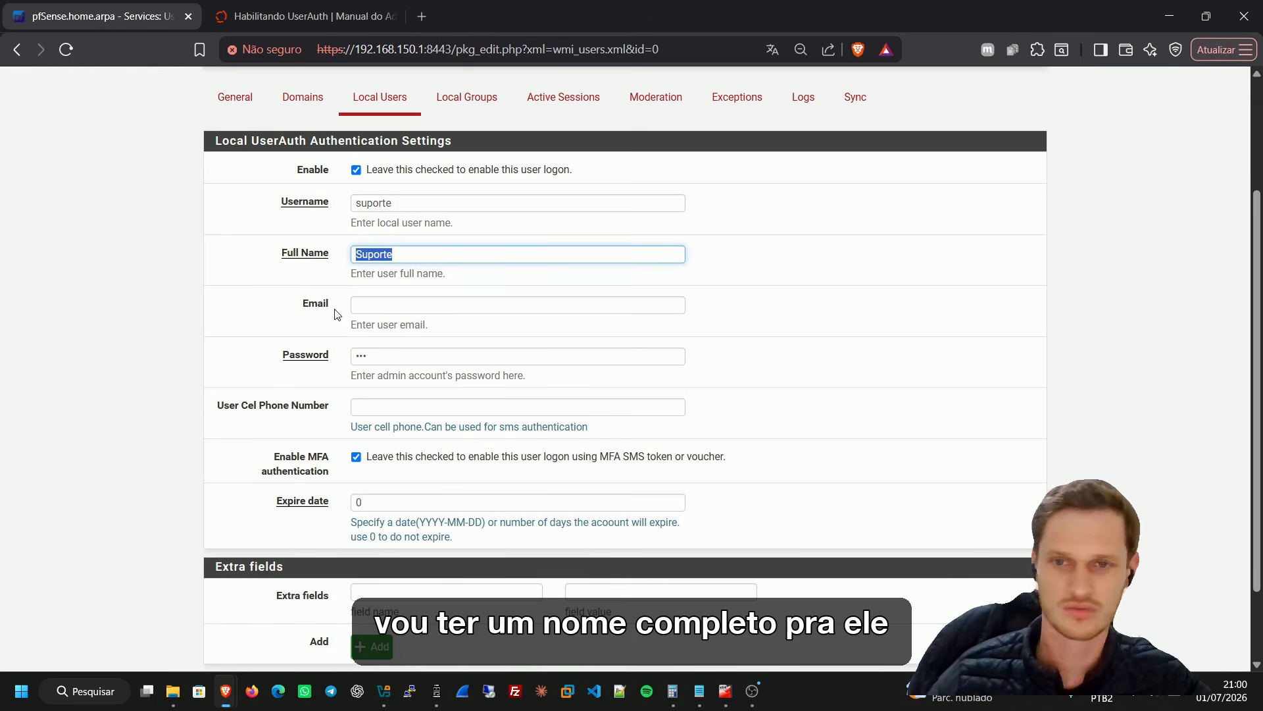
drag(384, 355, 356, 356)
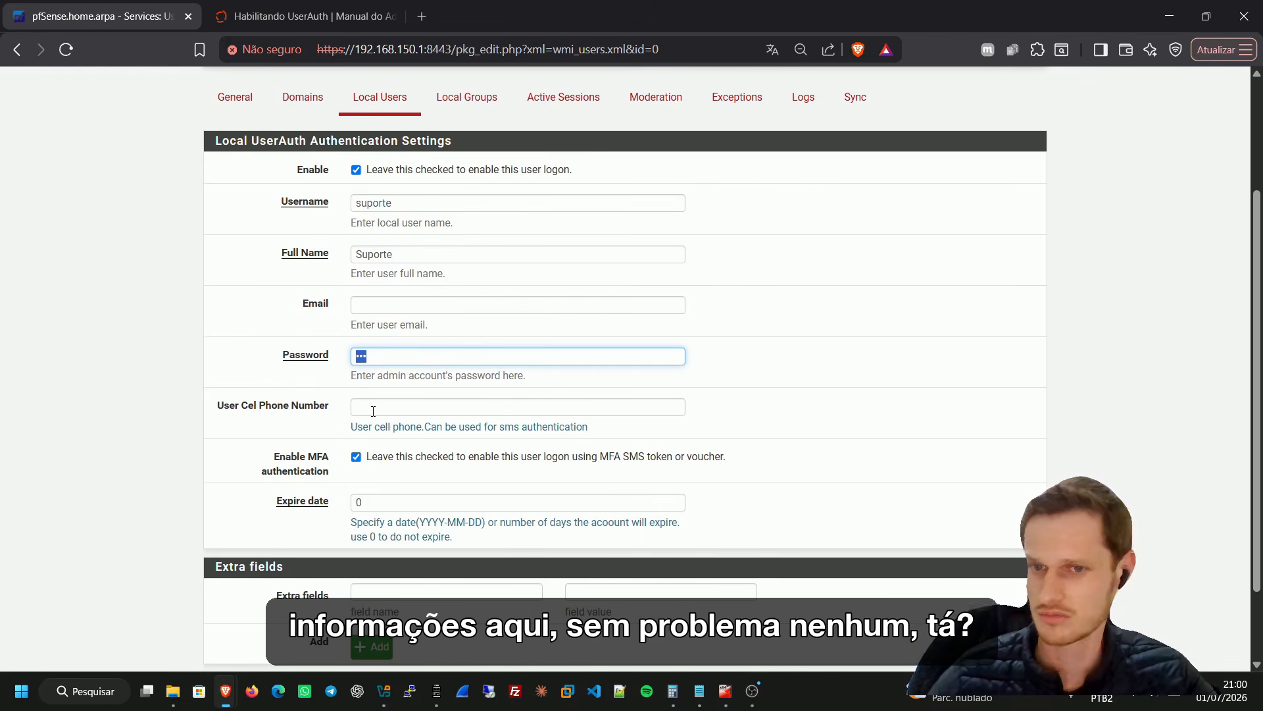
Show the advanced options of the suporte user and examine the Mac authentication setting
drag(395, 202, 361, 202)
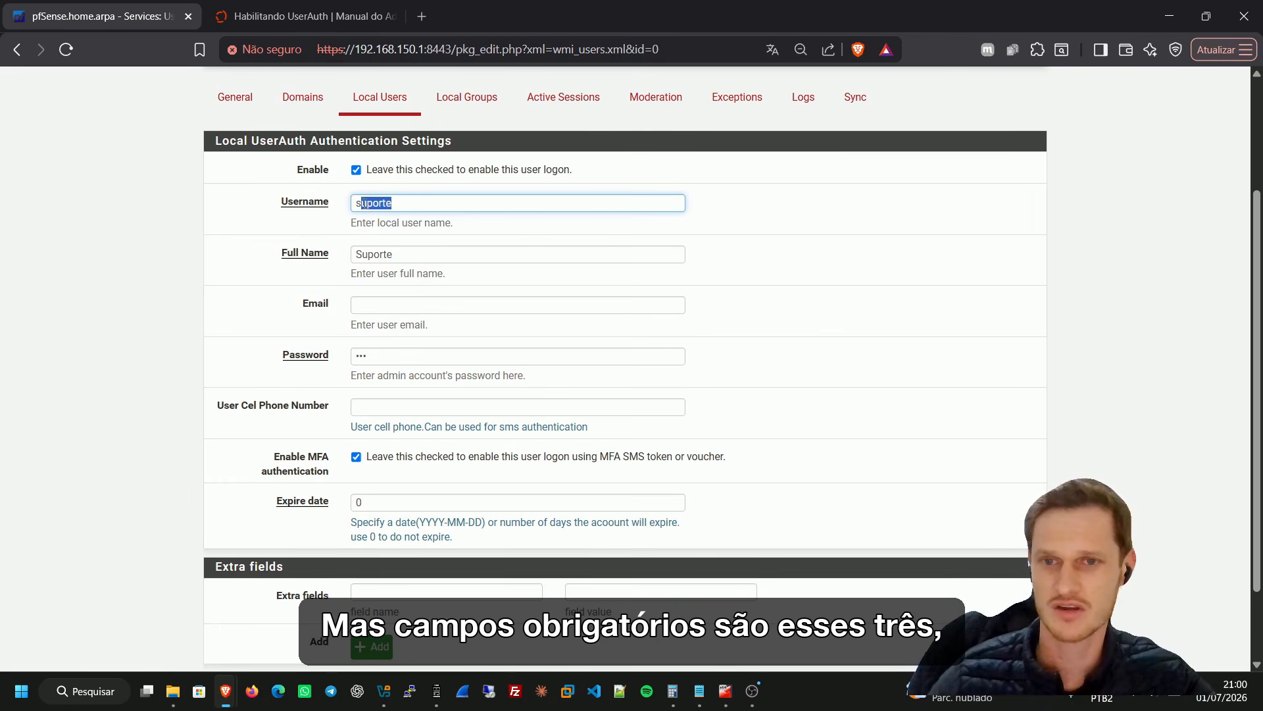
drag(400, 257, 354, 256)
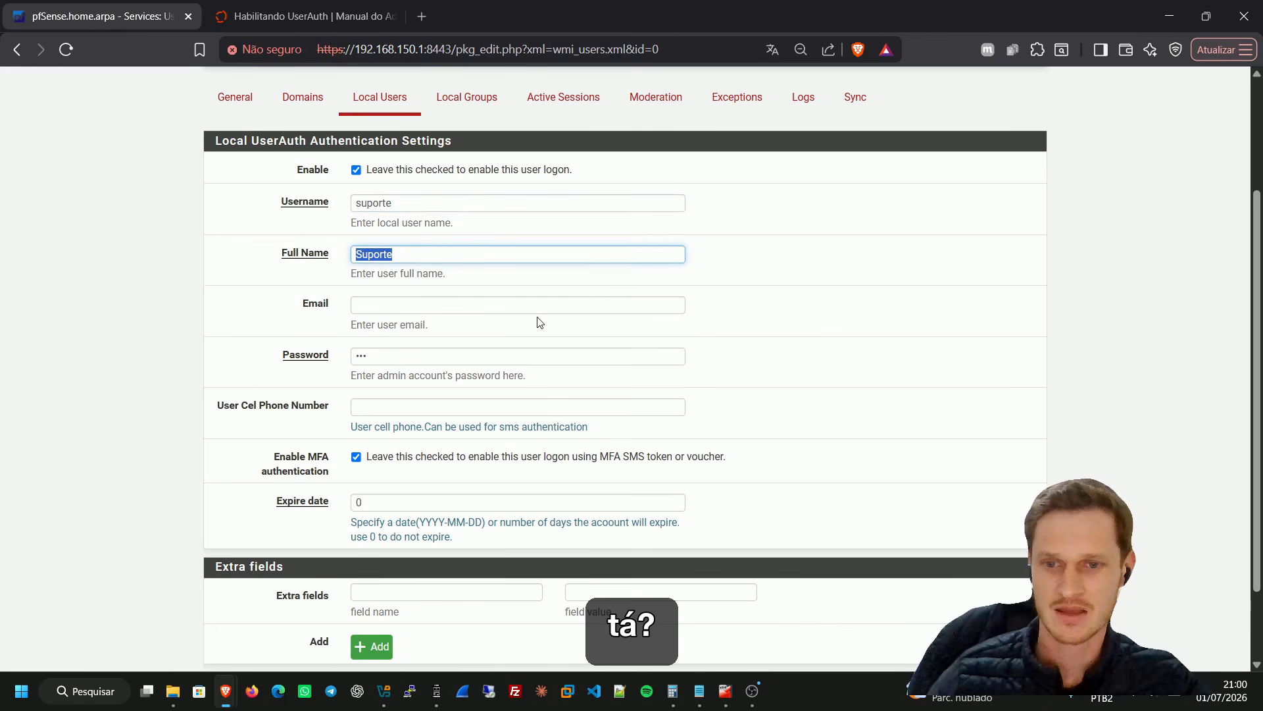
scroll(537, 320, down, 2)
click(482, 591)
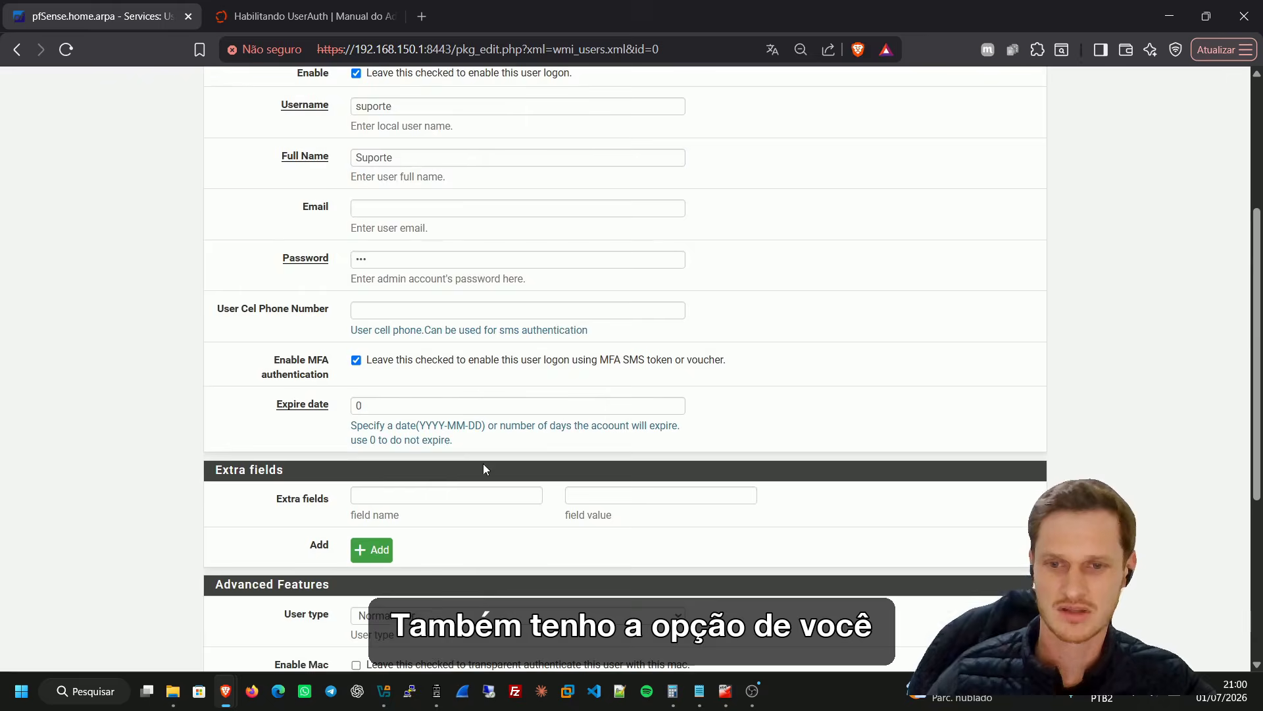
scroll(484, 466, down, 5)
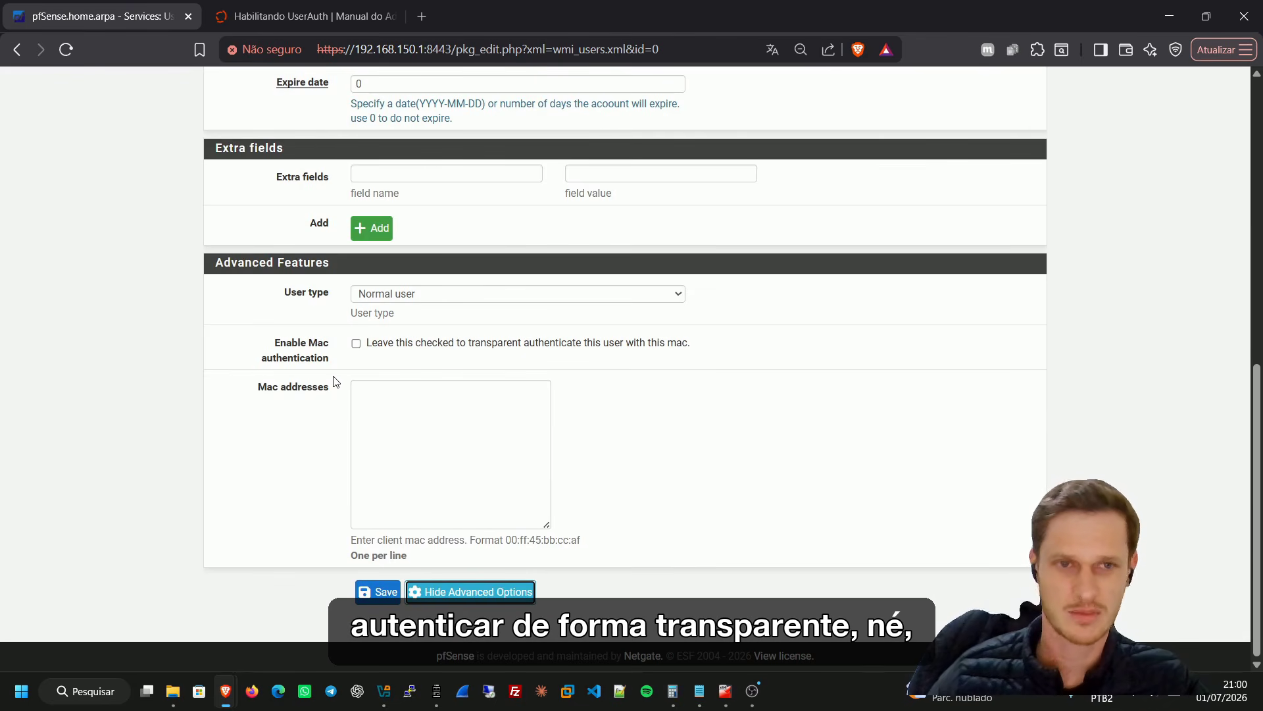
drag(337, 361, 271, 343)
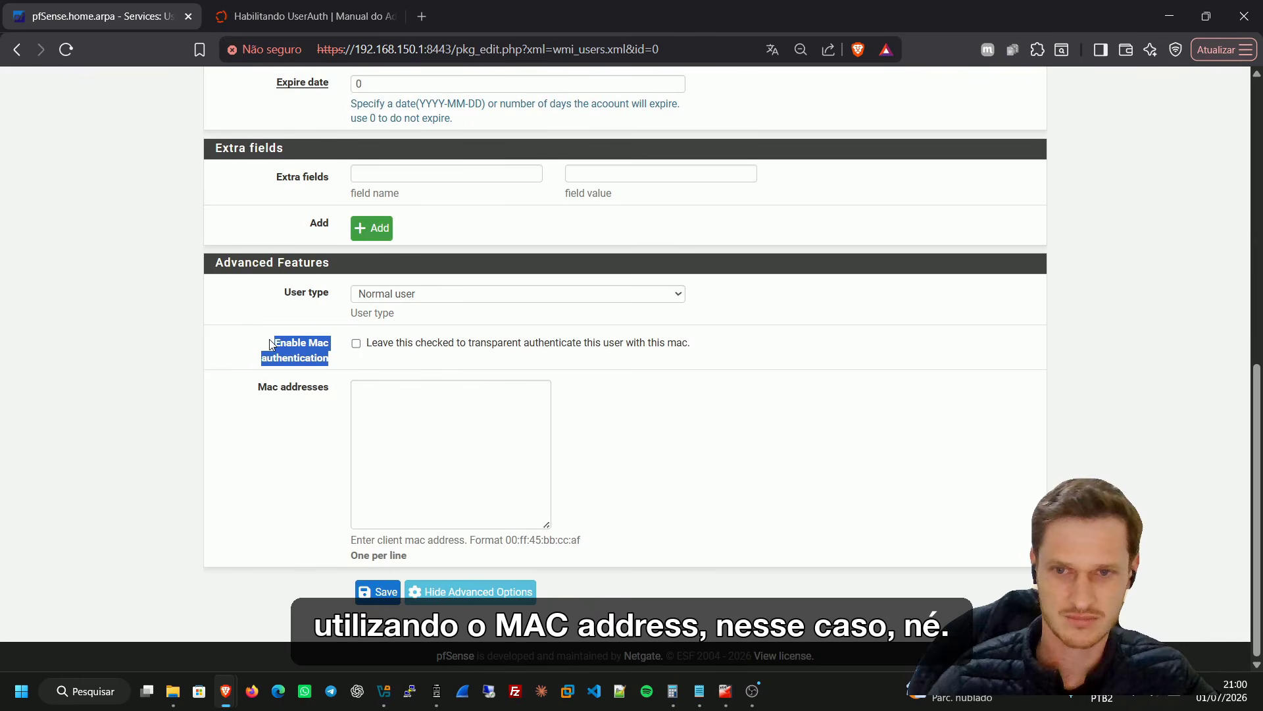
Leave Mac authentication disabled and the Mac addresses list empty for the suporte user, and save the user
click(356, 343)
click(356, 343)
click(420, 419)
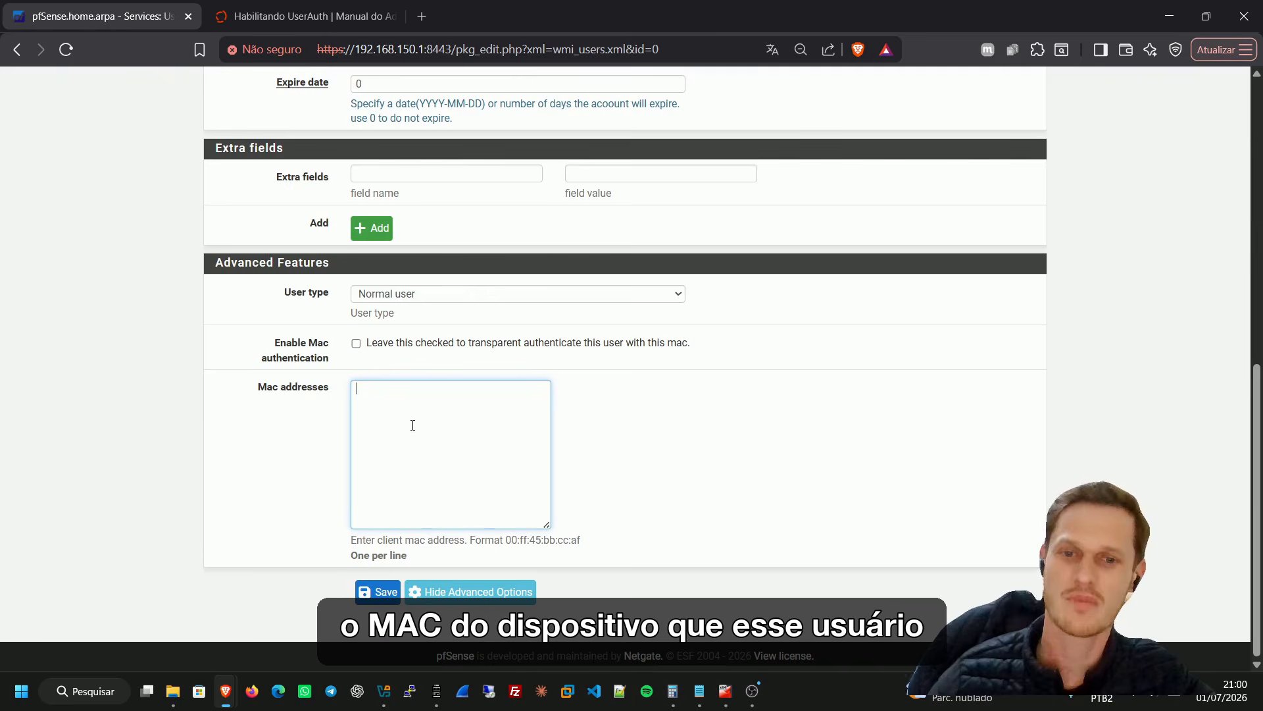
scroll(412, 424, up, 6)
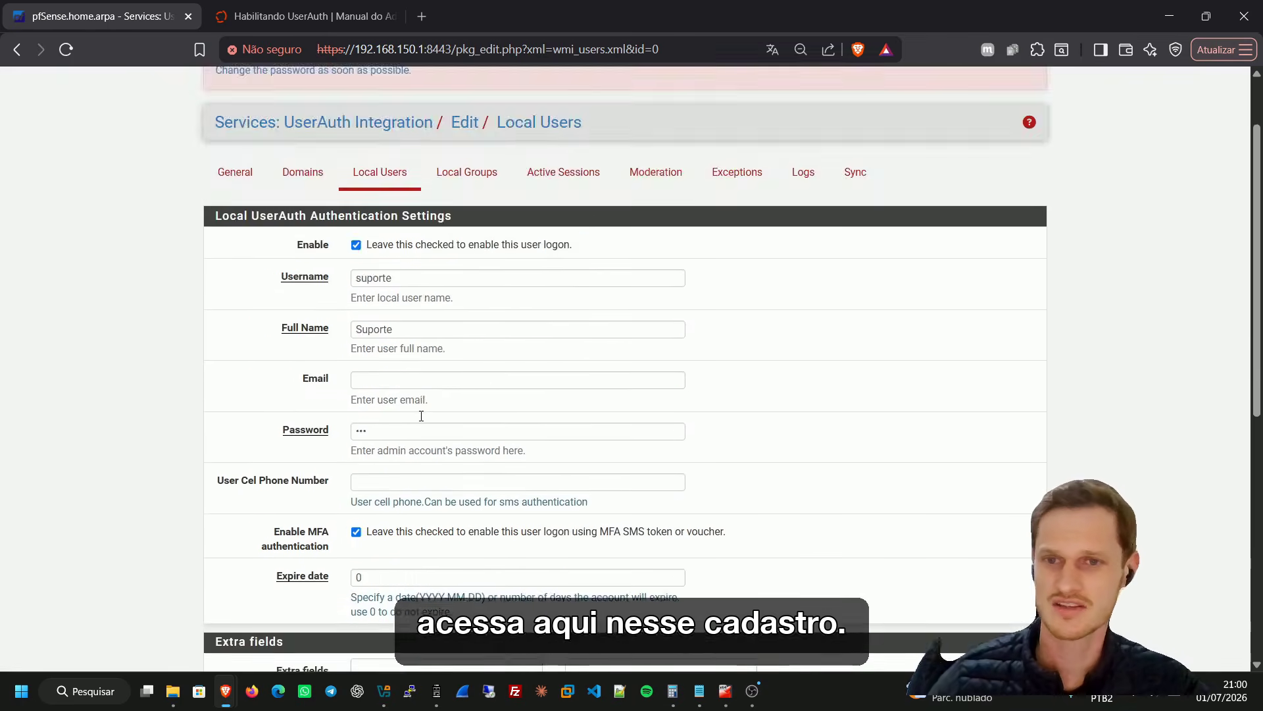
scroll(412, 426, down, 6)
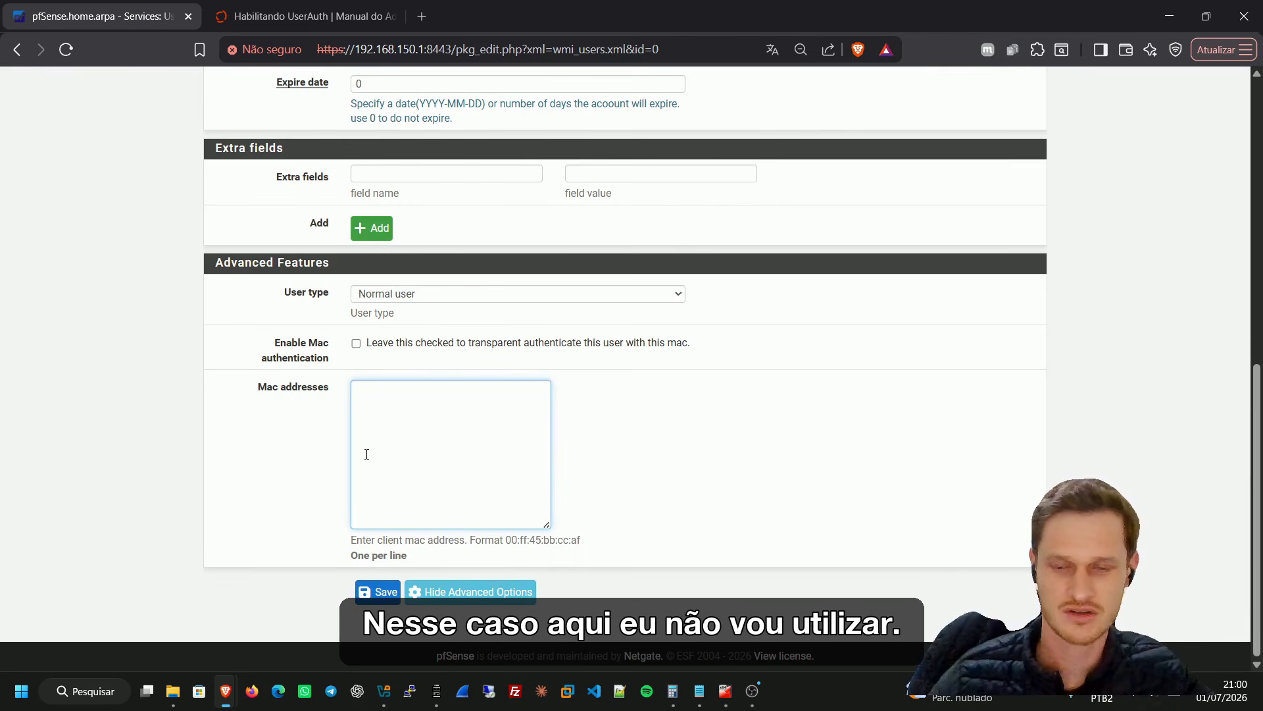
click(378, 592)
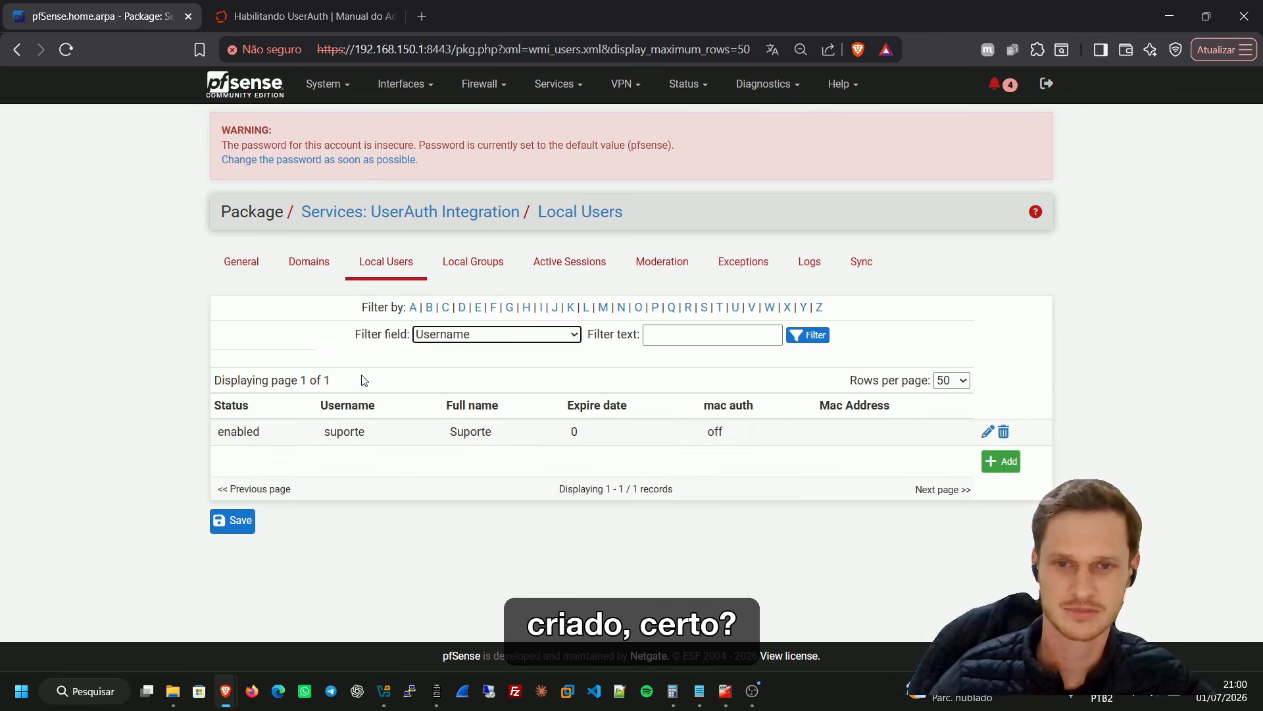
Create the wpad configuration from the captive portal section of the UserAuth general settings
click(217, 254)
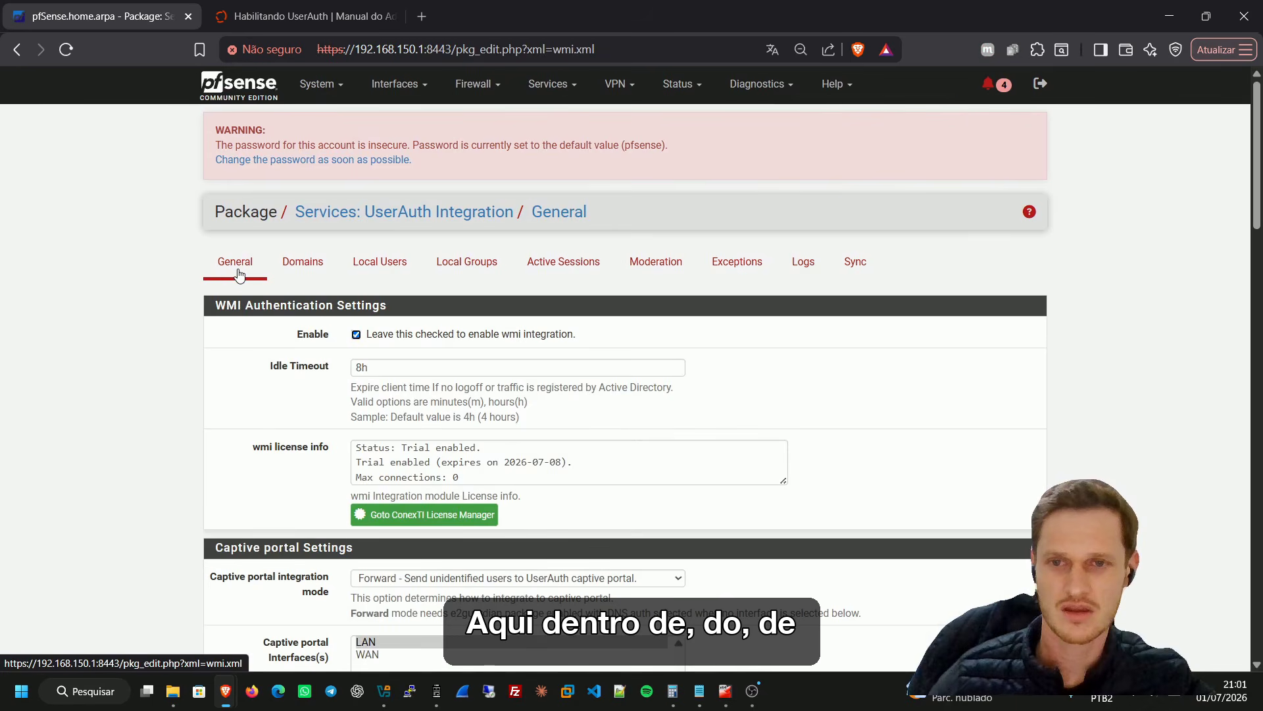
scroll(244, 273, down, 7)
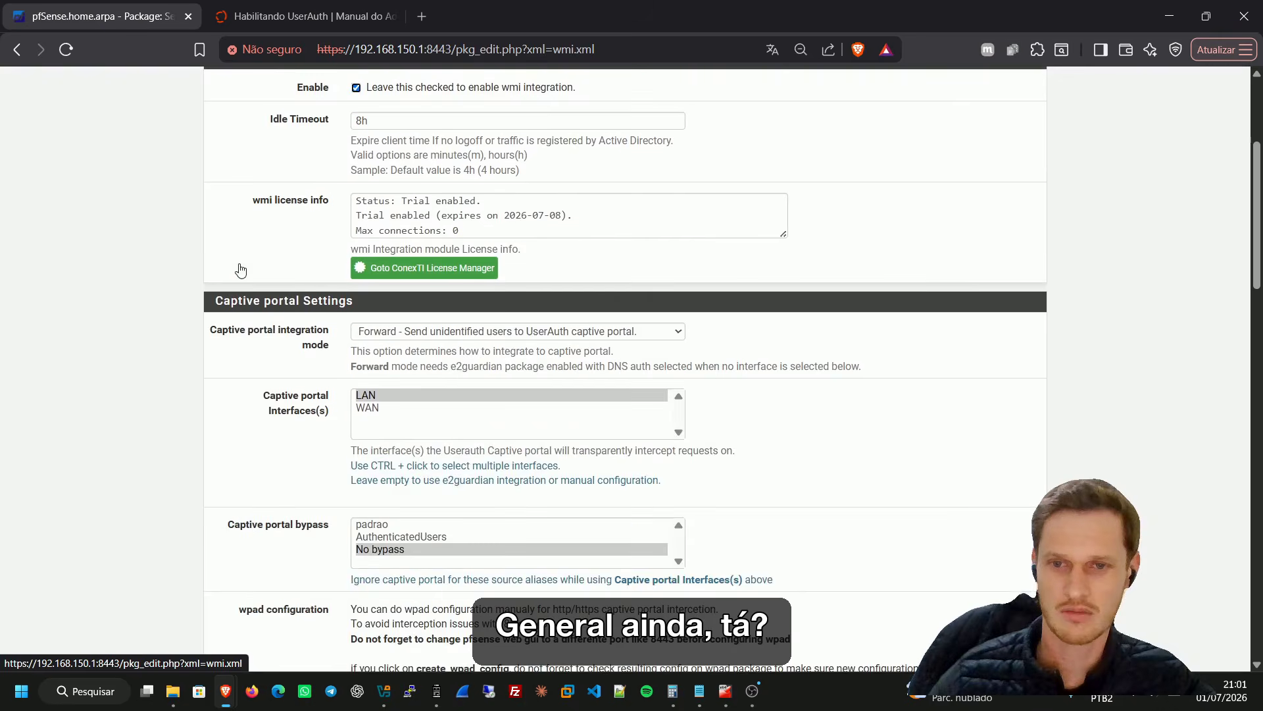
scroll(239, 274, down, 1)
drag(239, 291, 335, 296)
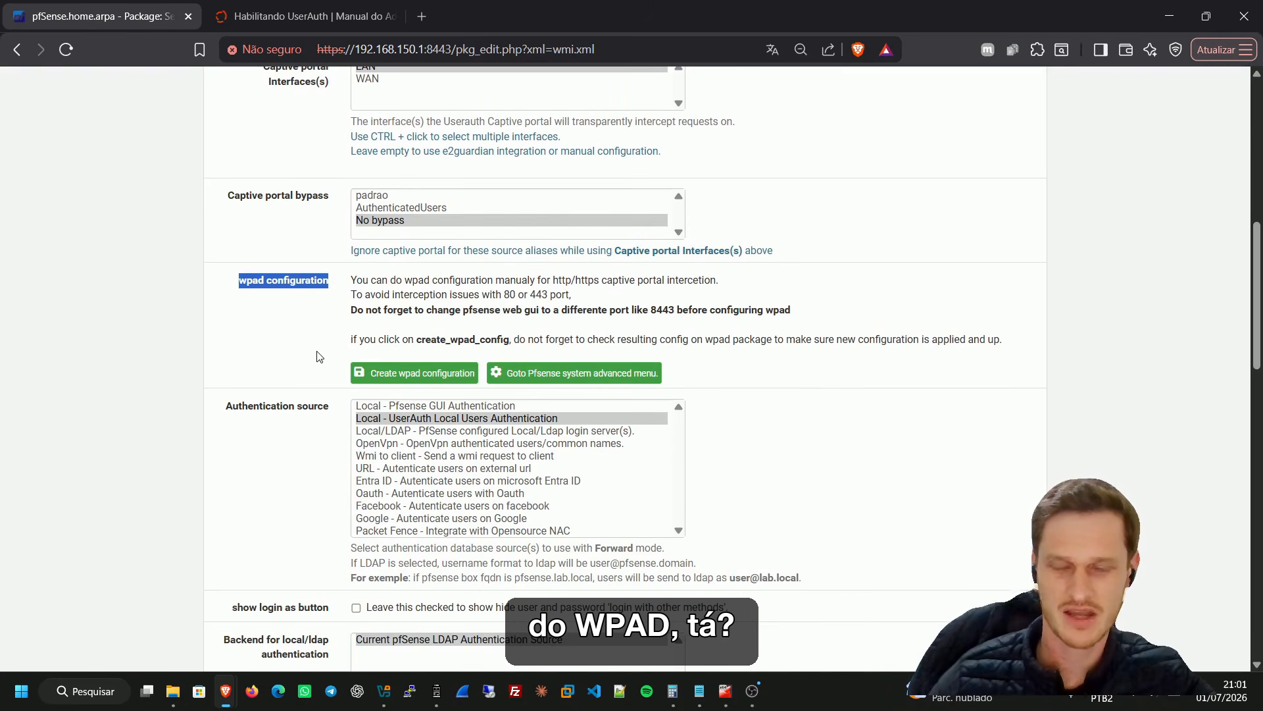
click(394, 374)
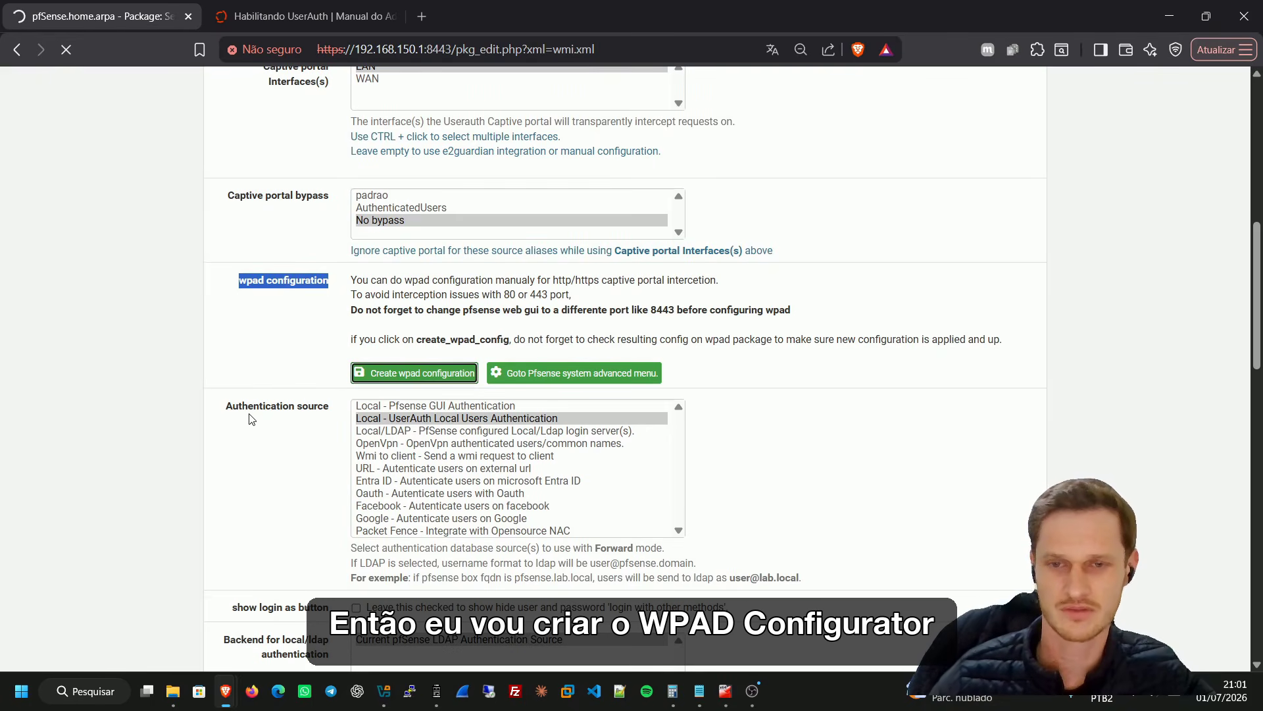
scroll(362, 421, down, 5)
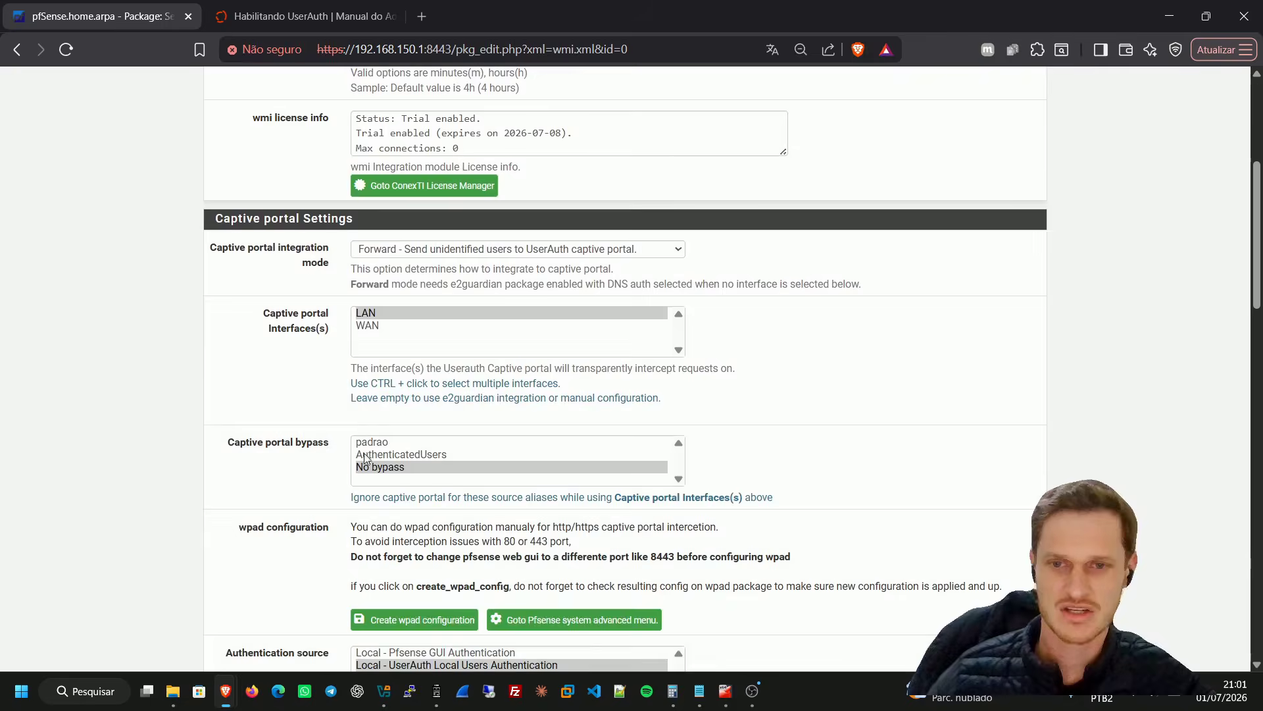
scroll(388, 483, down, 3)
scroll(405, 393, up, 10)
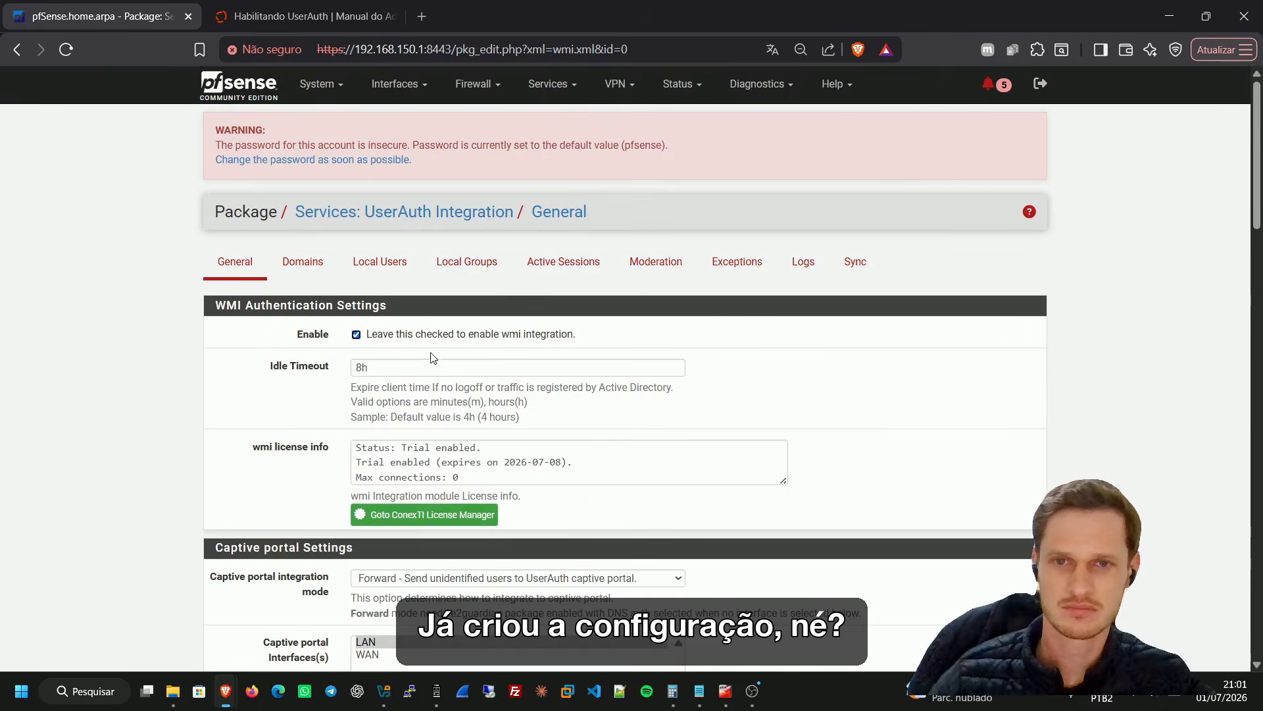
Open the WPAD package's file list and check the interface and port of the wpad instance
click(549, 83)
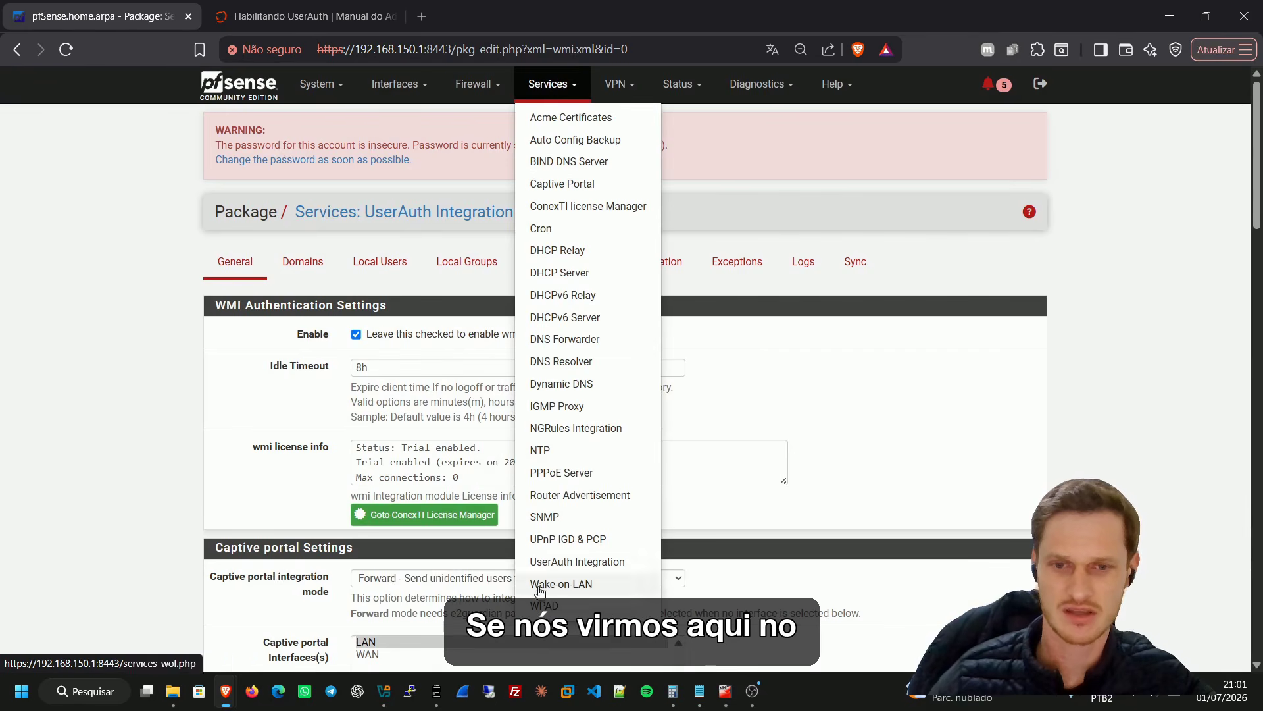
click(545, 604)
double_click(317, 334)
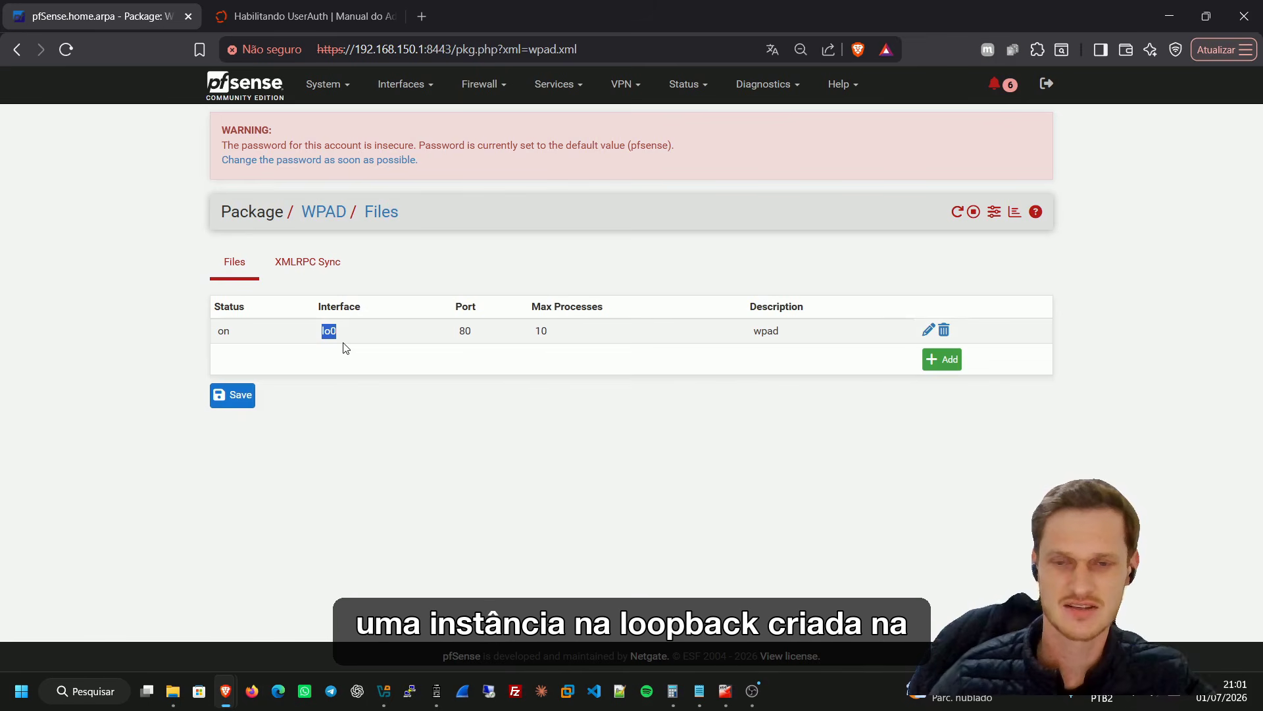
double_click(462, 333)
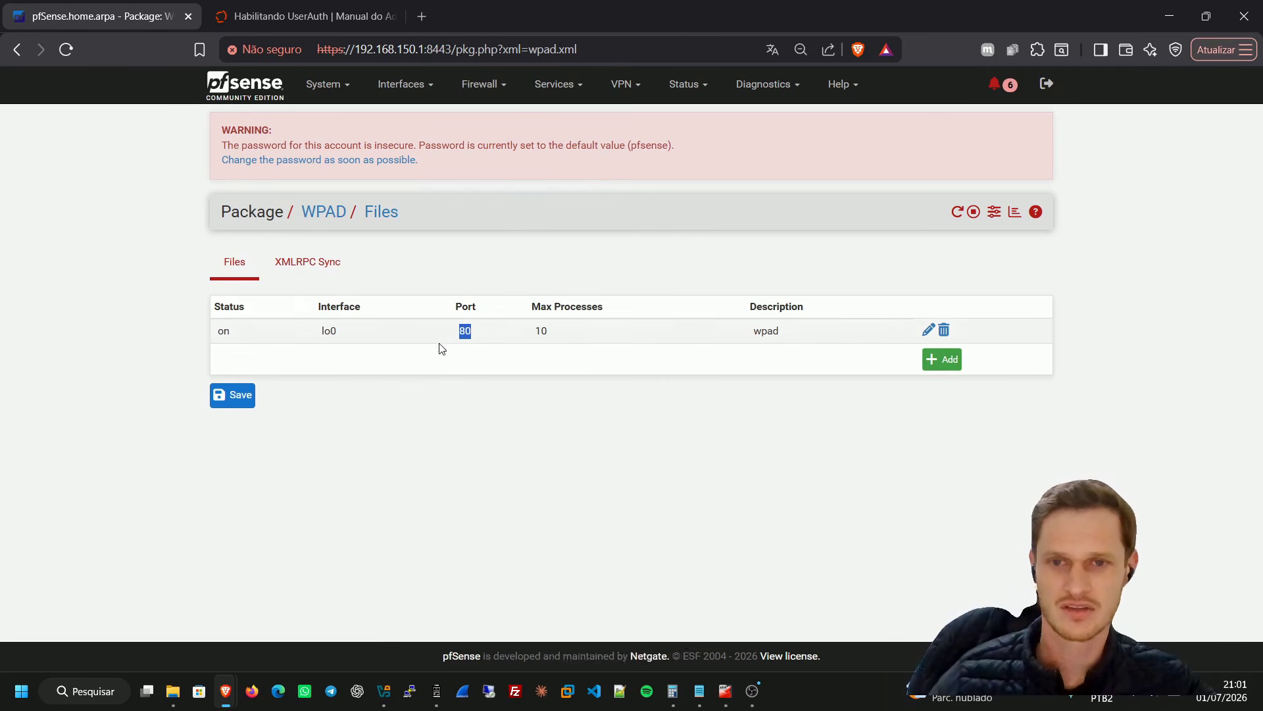
Enable next generation rules in the general settings of NGRules Integration
click(559, 88)
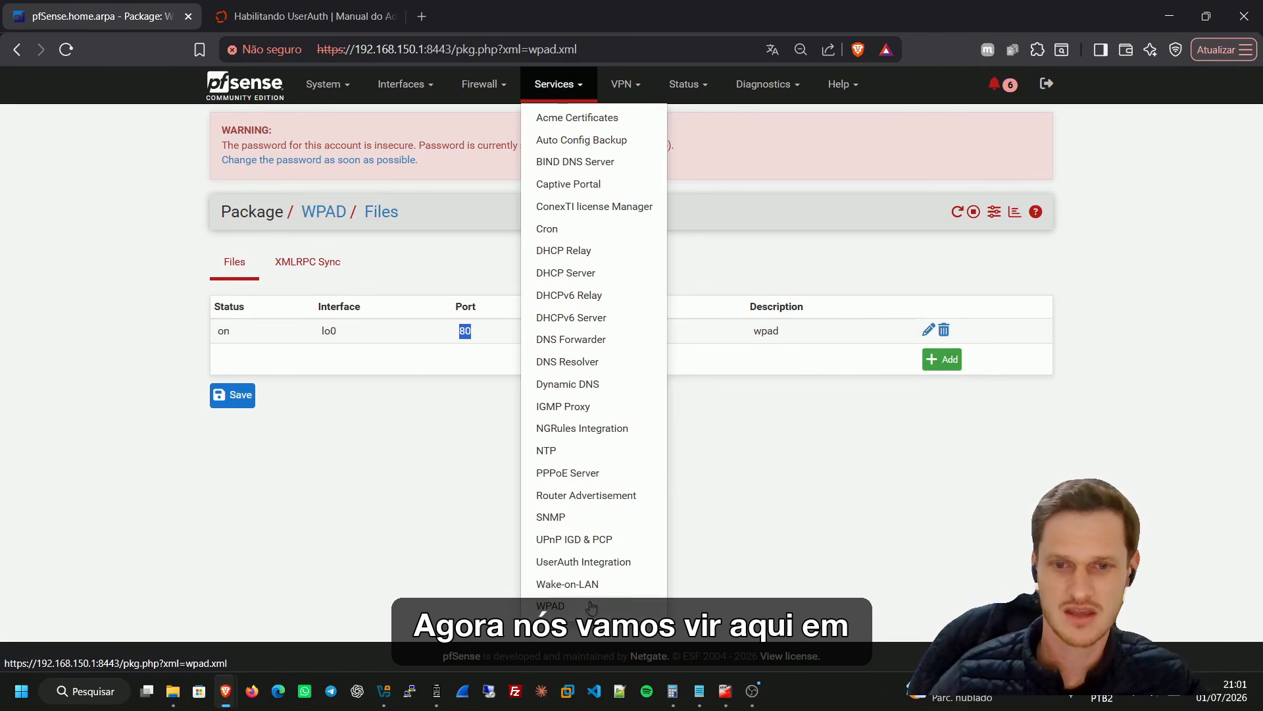
click(579, 434)
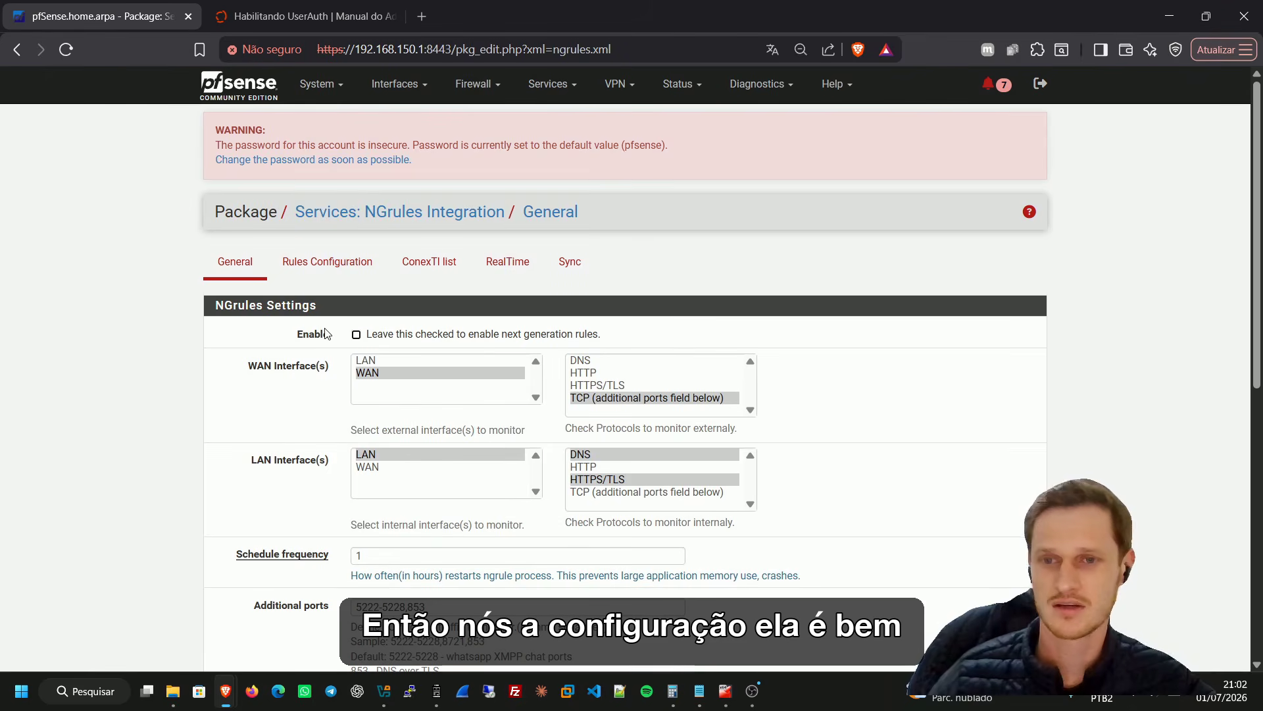
click(385, 337)
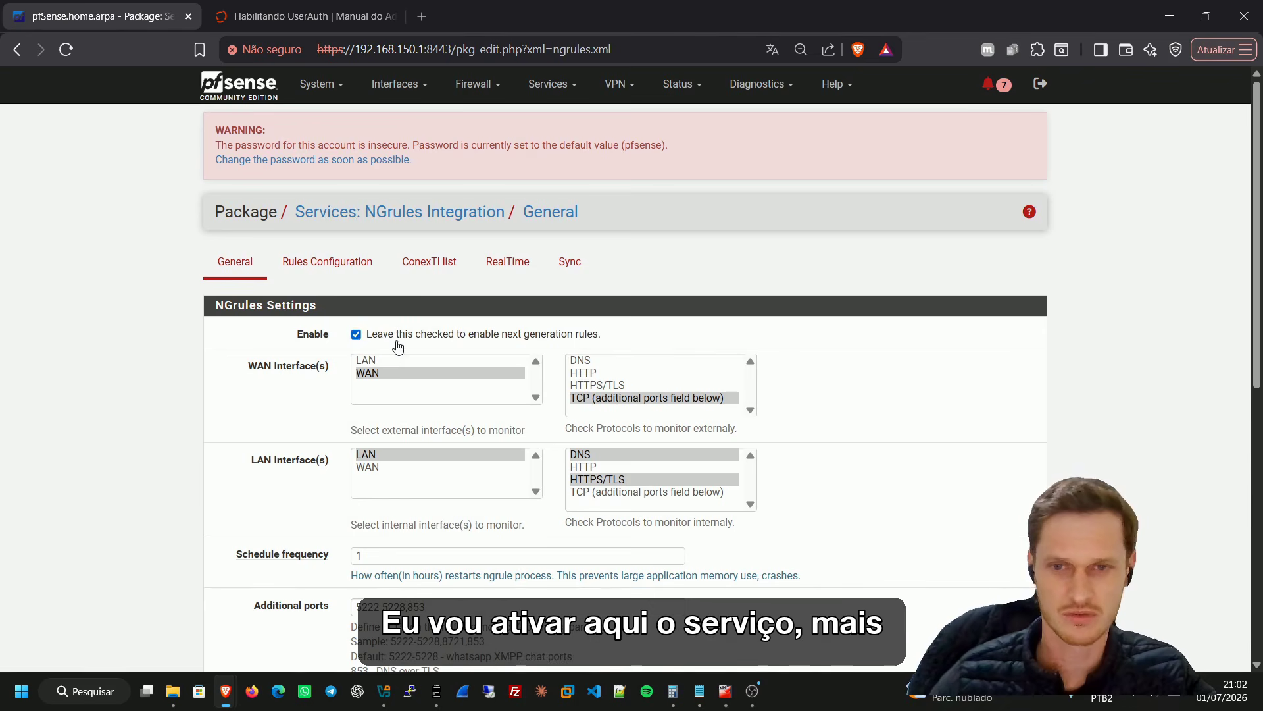
Keep the default WAN and LAN interfaces, monitored protocols and additional ports 5222-5228,853, and save the NGrules general settings
scroll(400, 354, down, 1)
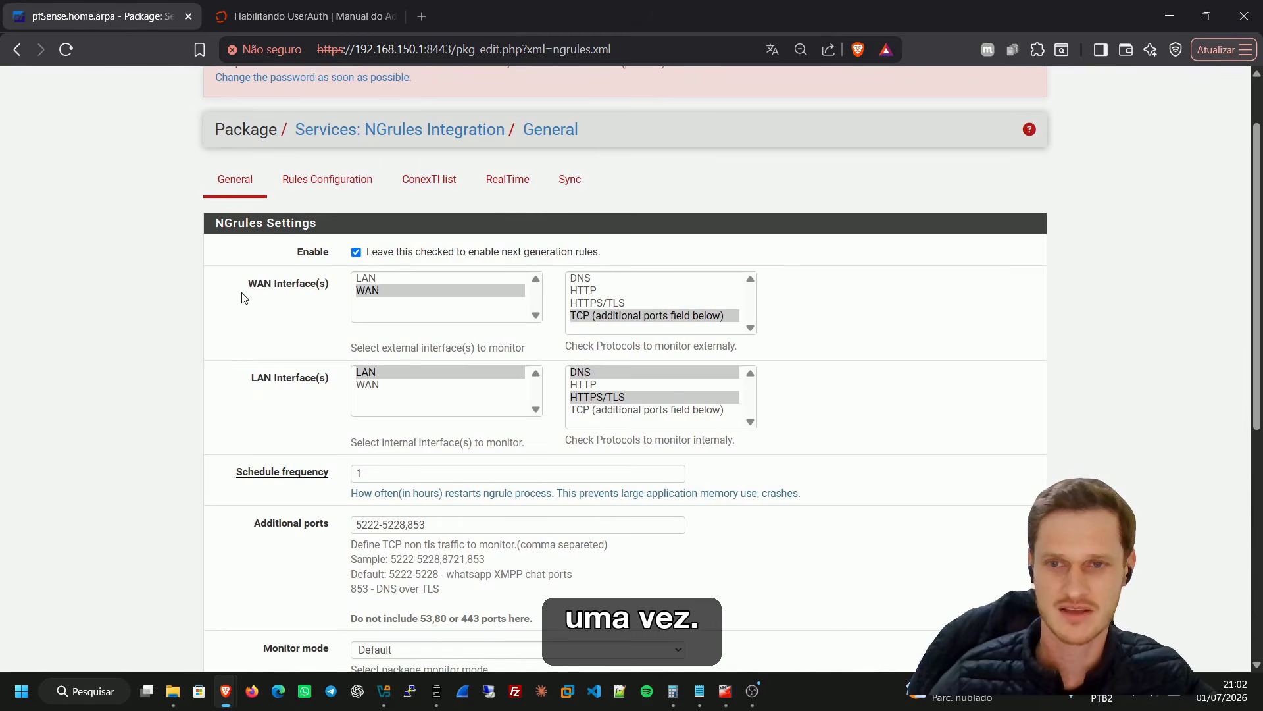
drag(250, 286, 322, 310)
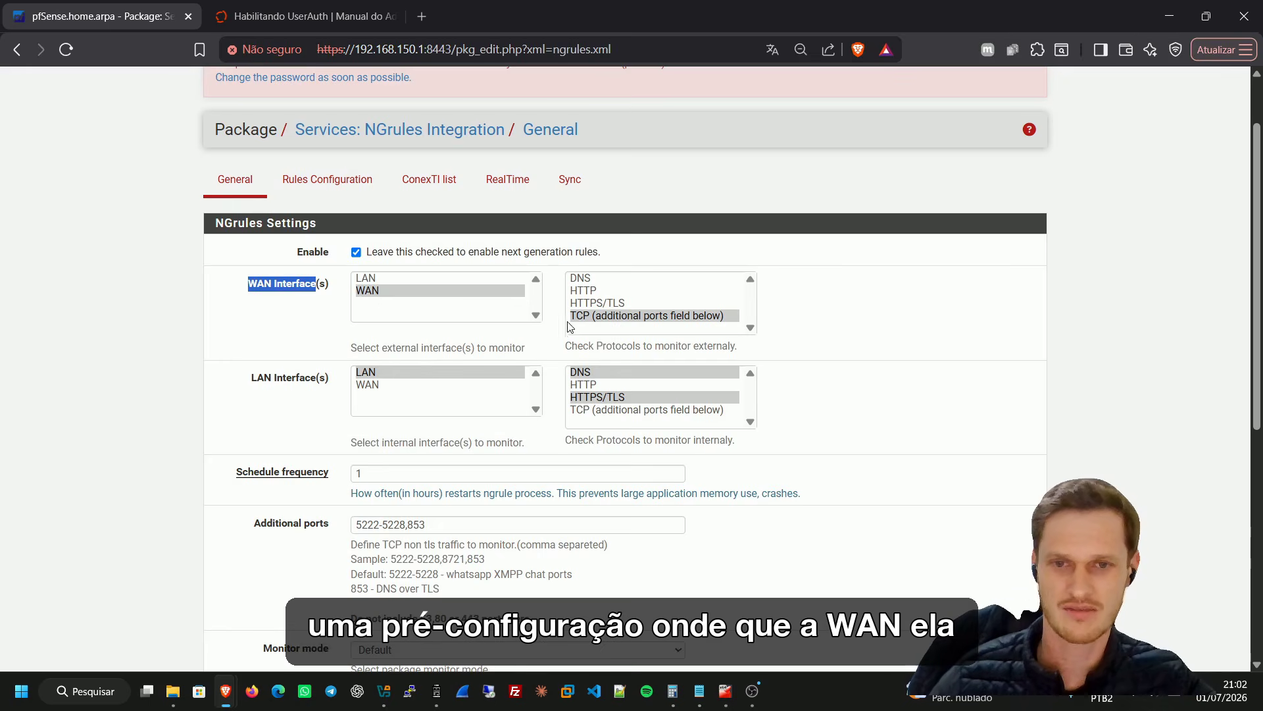
drag(436, 525, 357, 531)
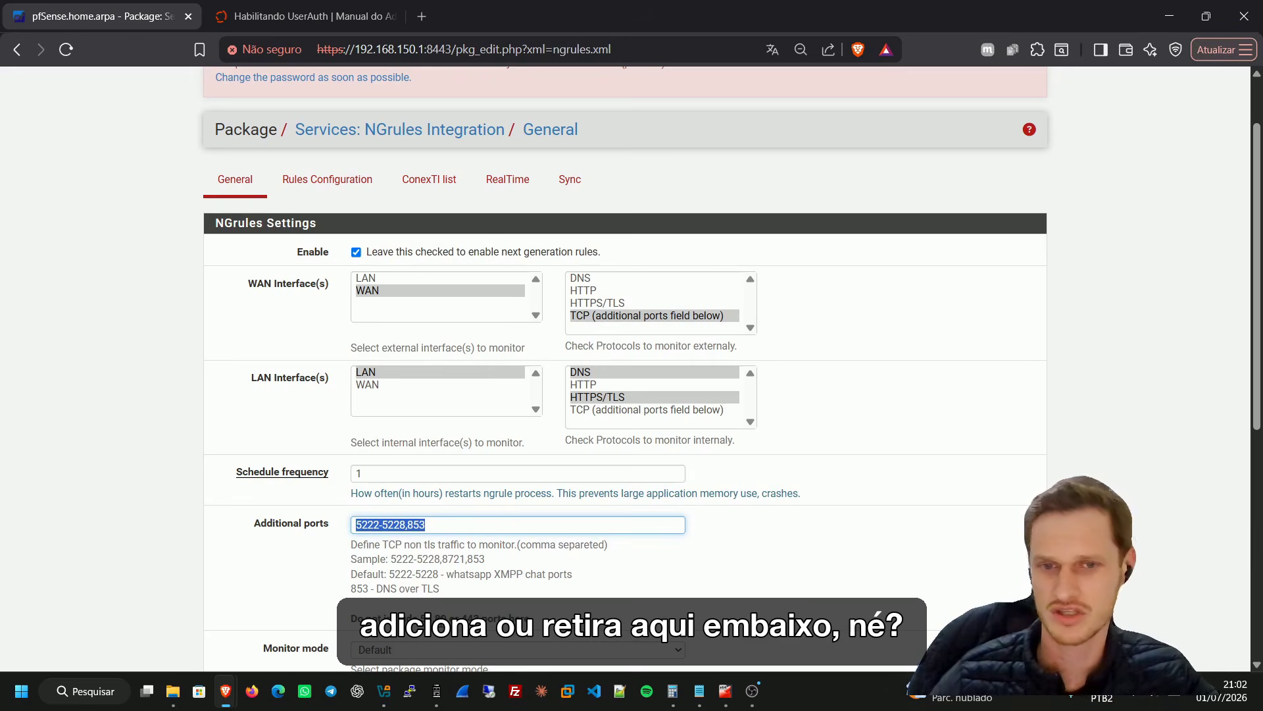
drag(250, 378, 330, 389)
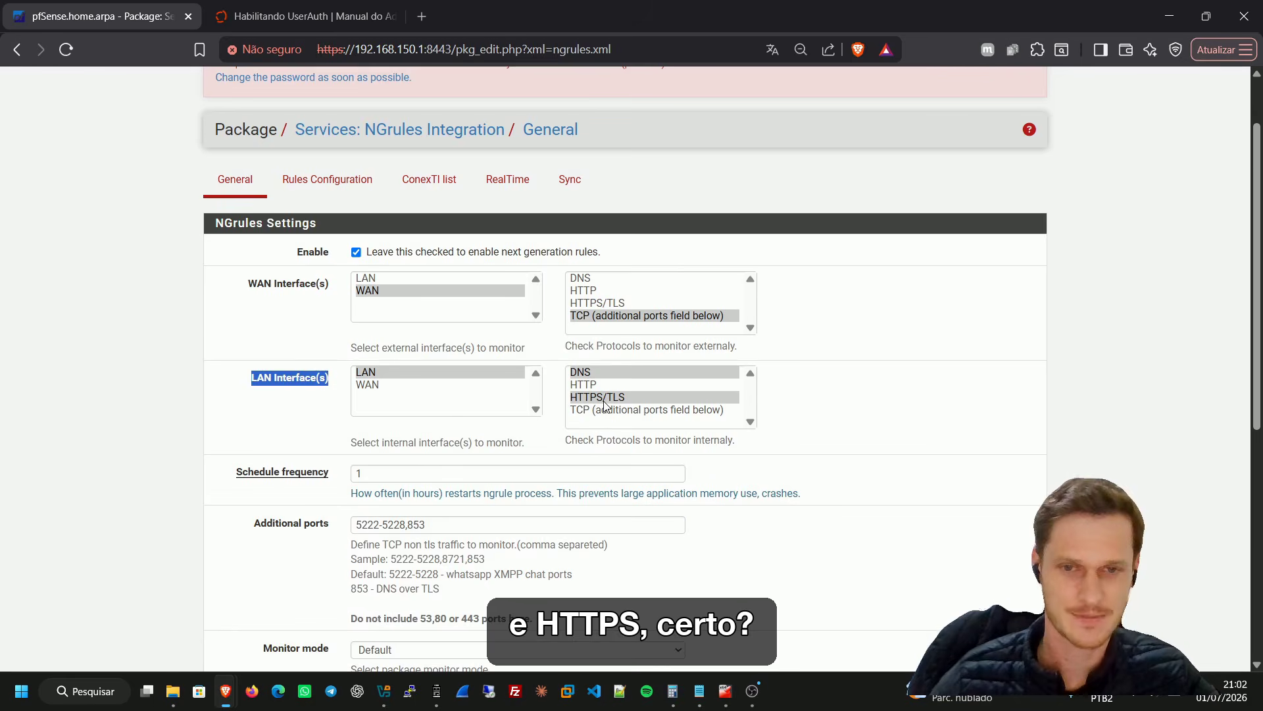
scroll(529, 431, down, 3)
scroll(492, 444, down, 2)
scroll(447, 382, up, 5)
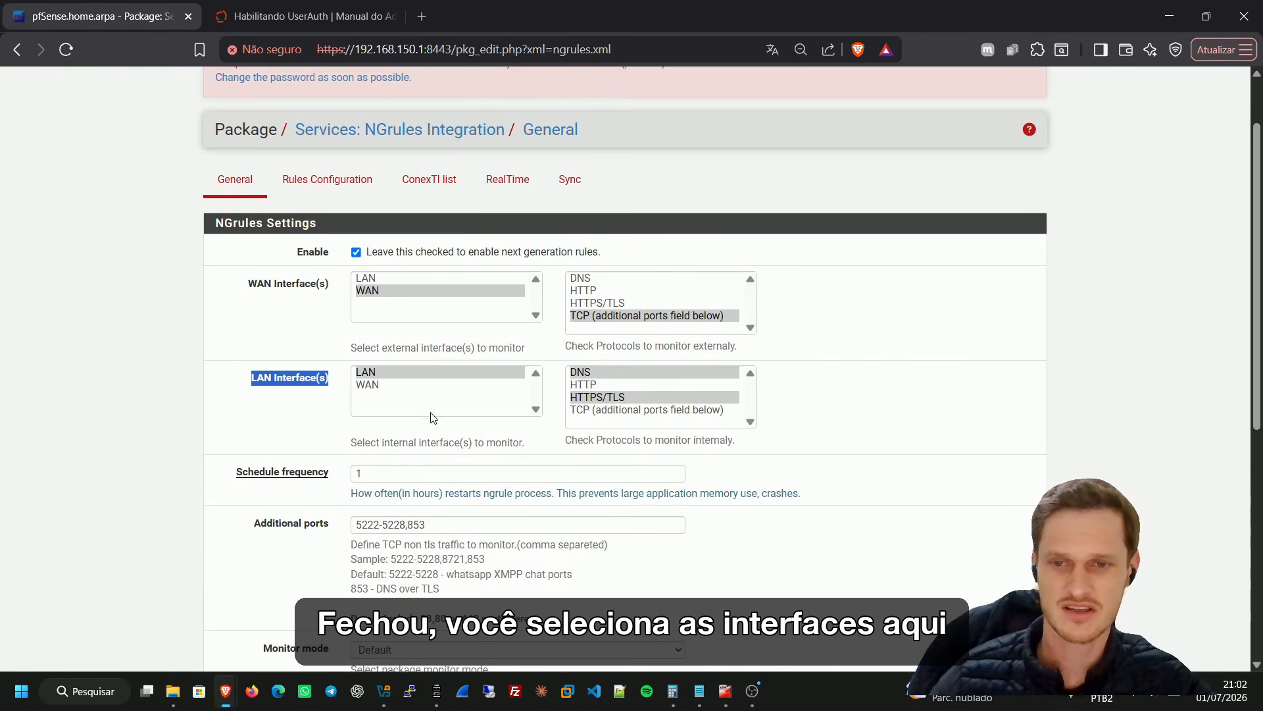
scroll(421, 393, down, 7)
click(377, 592)
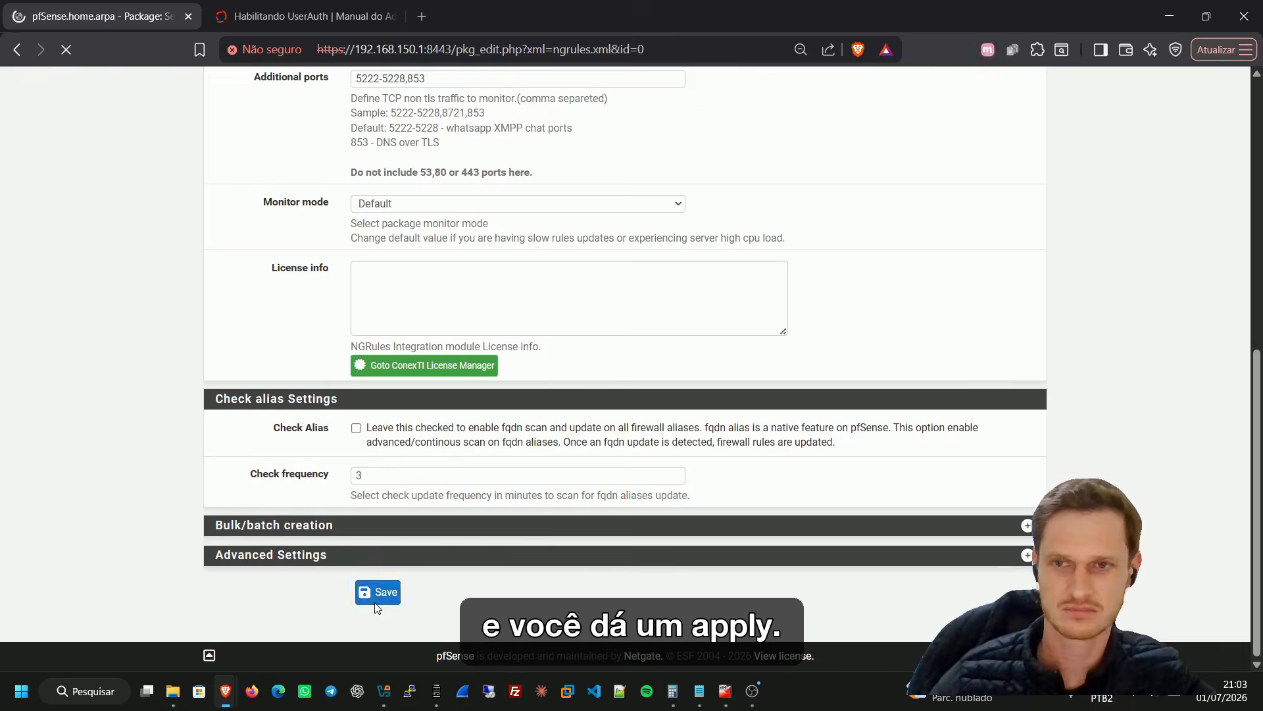
Bulk-create firewall aliases and NGrules configuration for the ConexTI lists Whatsapp, Sites_Governo_BR and Bancos, and open the rules configuration
drag(230, 316, 660, 319)
scroll(689, 380, down, 9)
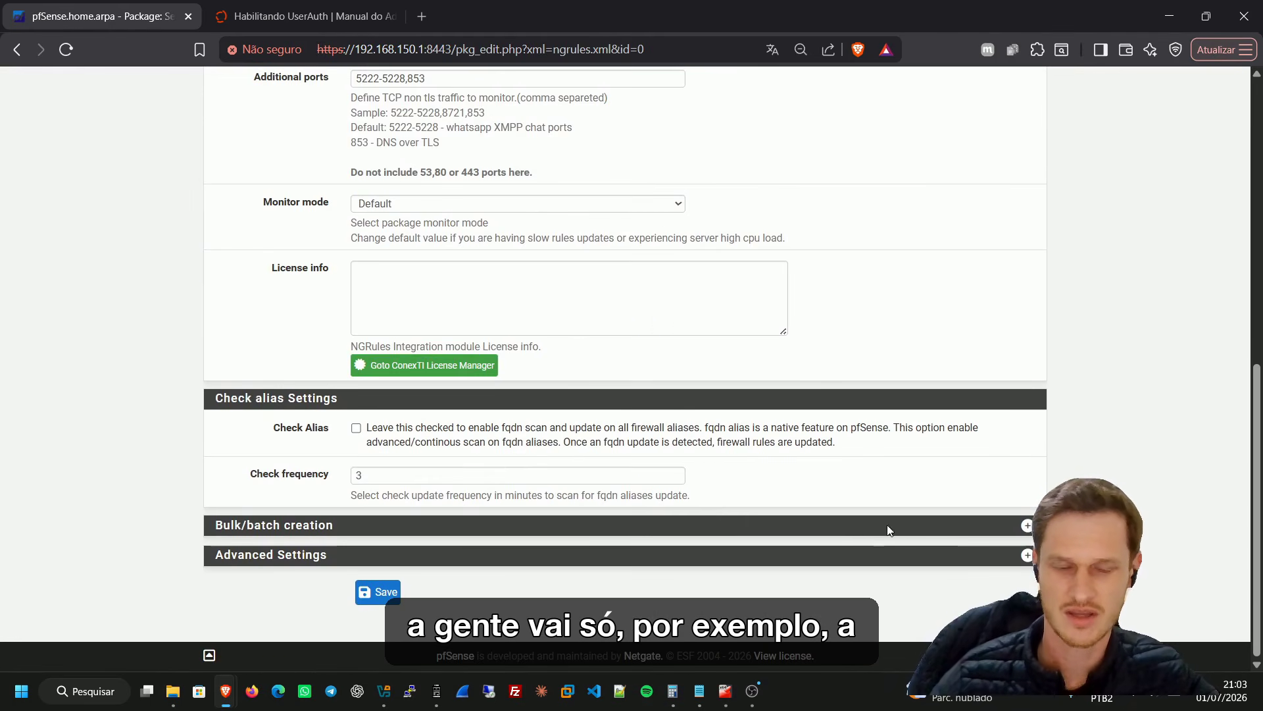
click(1026, 525)
scroll(632, 487, down, 4)
scroll(457, 443, down, 5)
click(385, 450)
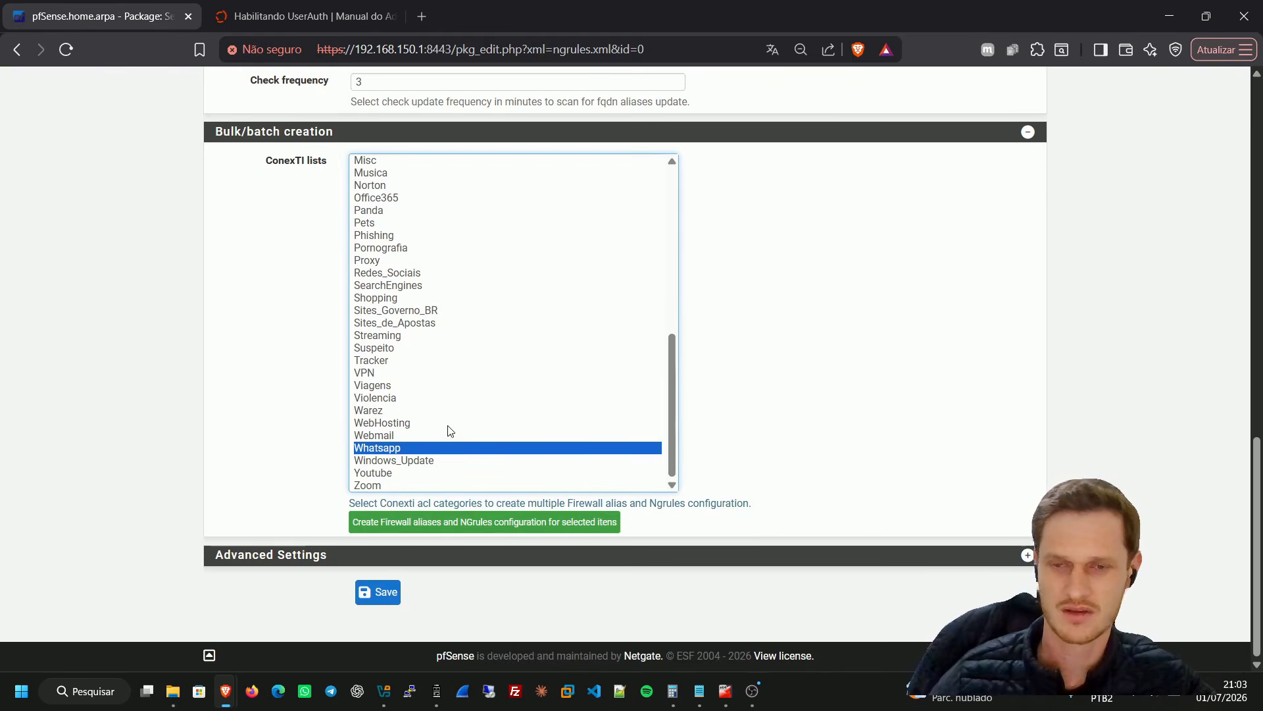
ctrl+click(424, 312)
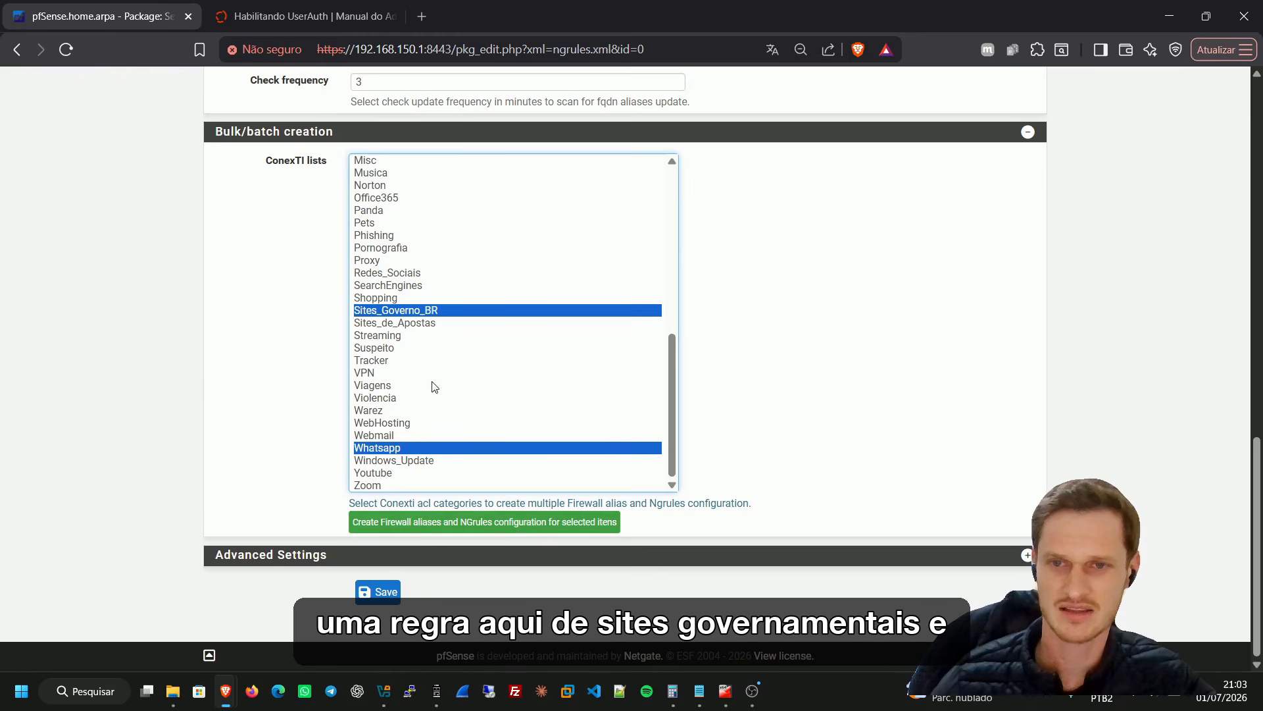
scroll(434, 381, up, 3)
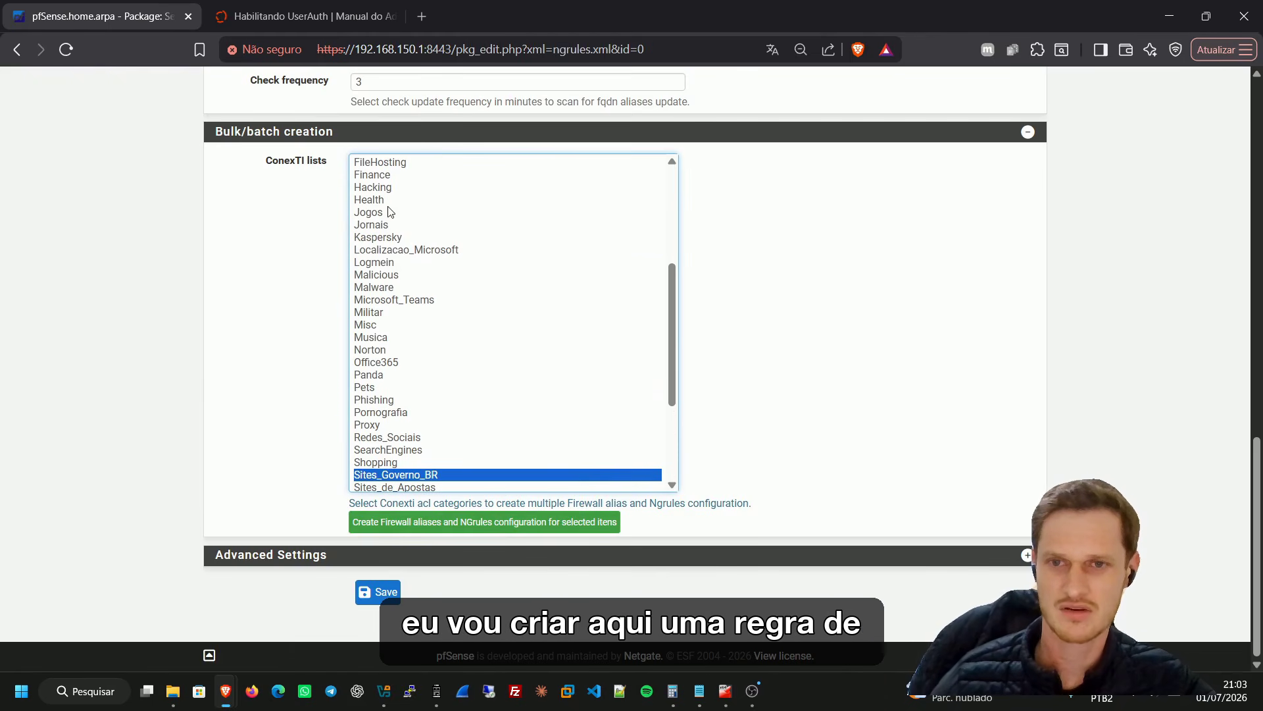
scroll(401, 263, up, 4)
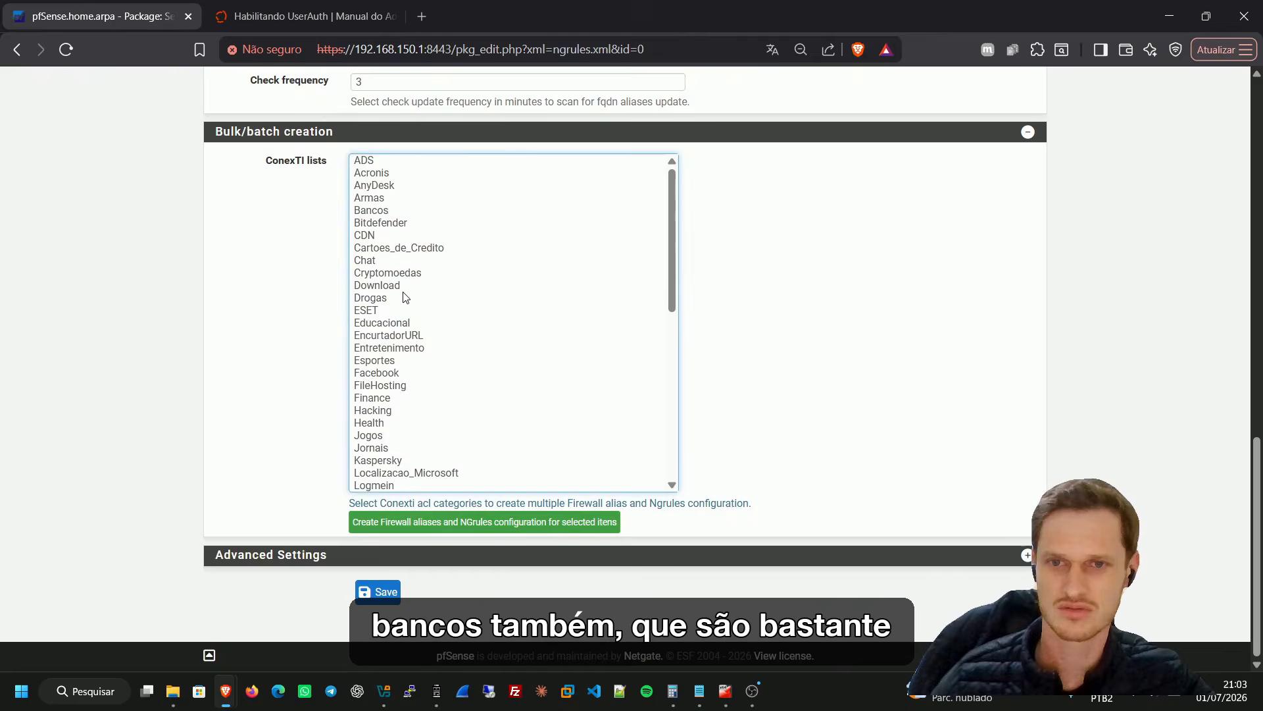
scroll(405, 299, up, 1)
ctrl+click(379, 295)
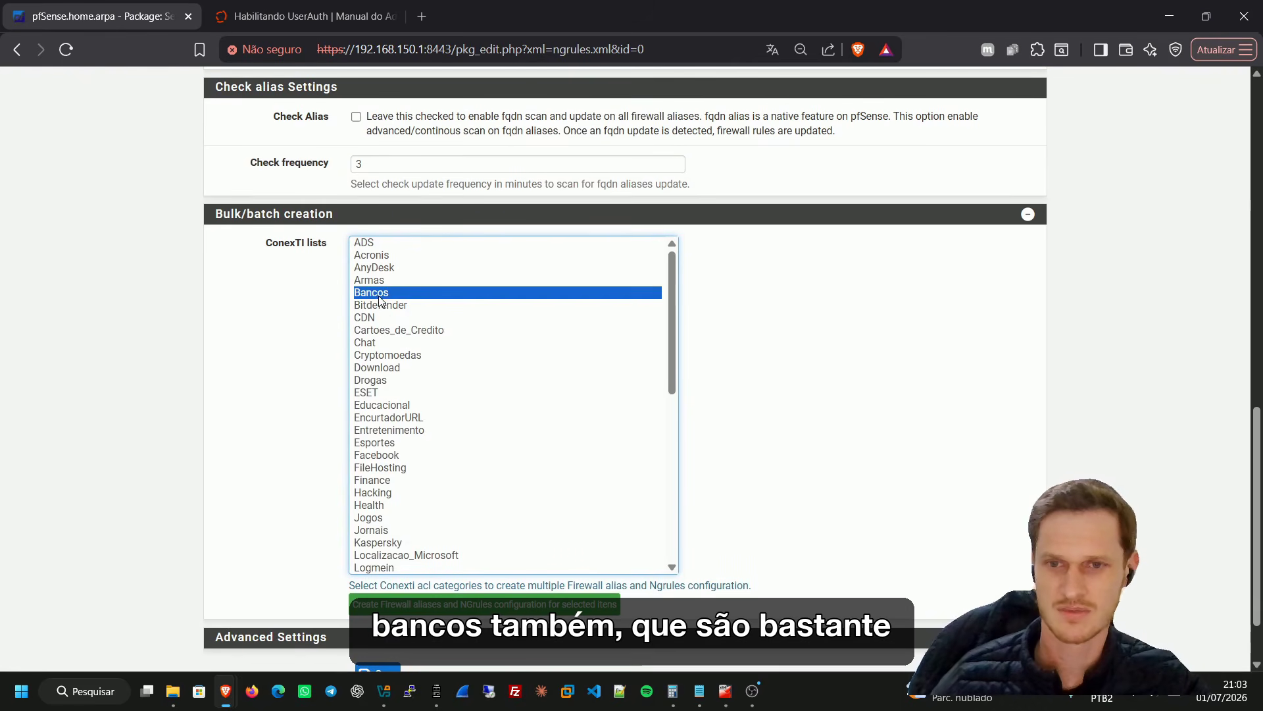
scroll(516, 474, down, 1)
click(468, 605)
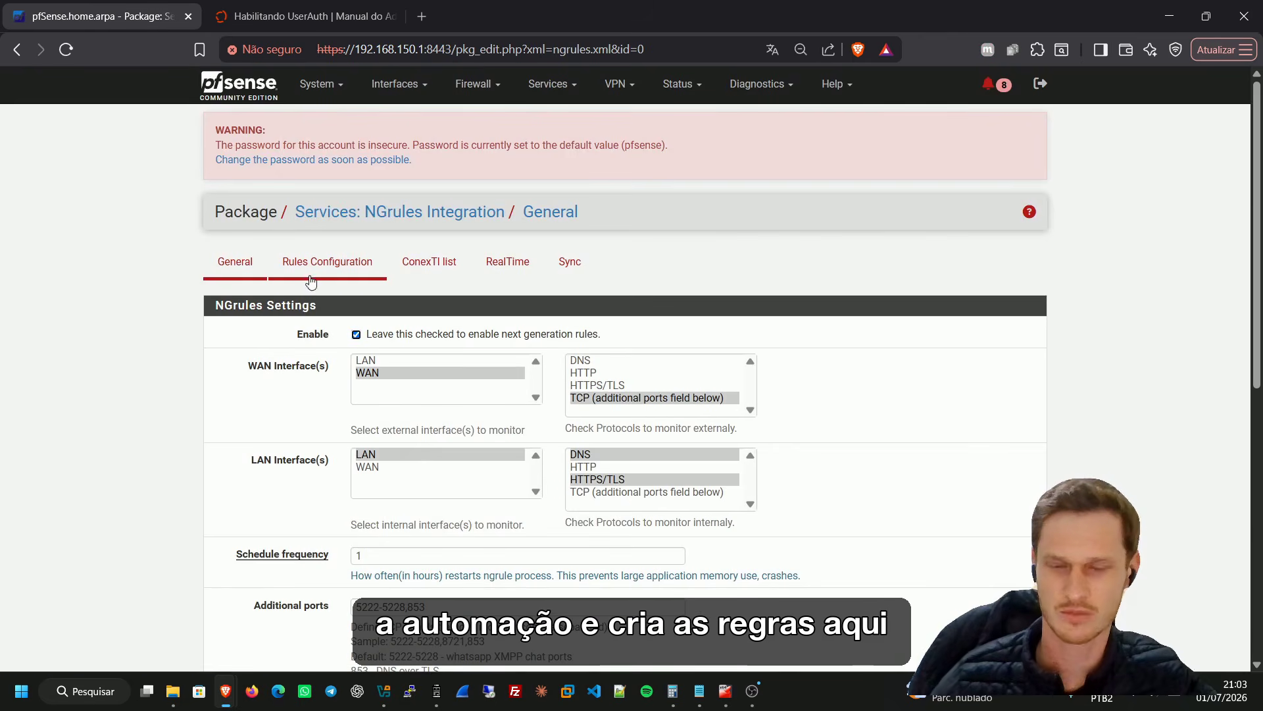
click(327, 263)
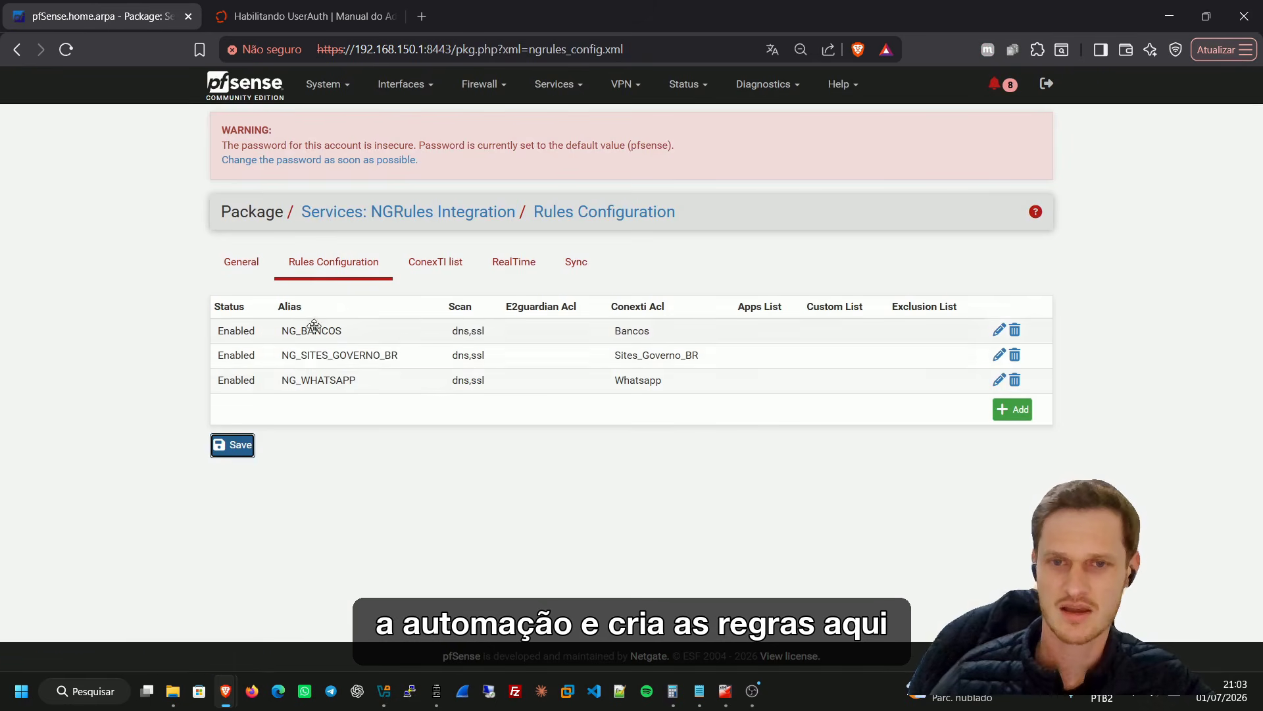
Open the NGRules real-time monitor and examine the traffic log entries about the service start
click(514, 262)
scroll(400, 458, down, 2)
drag(573, 471, 476, 424)
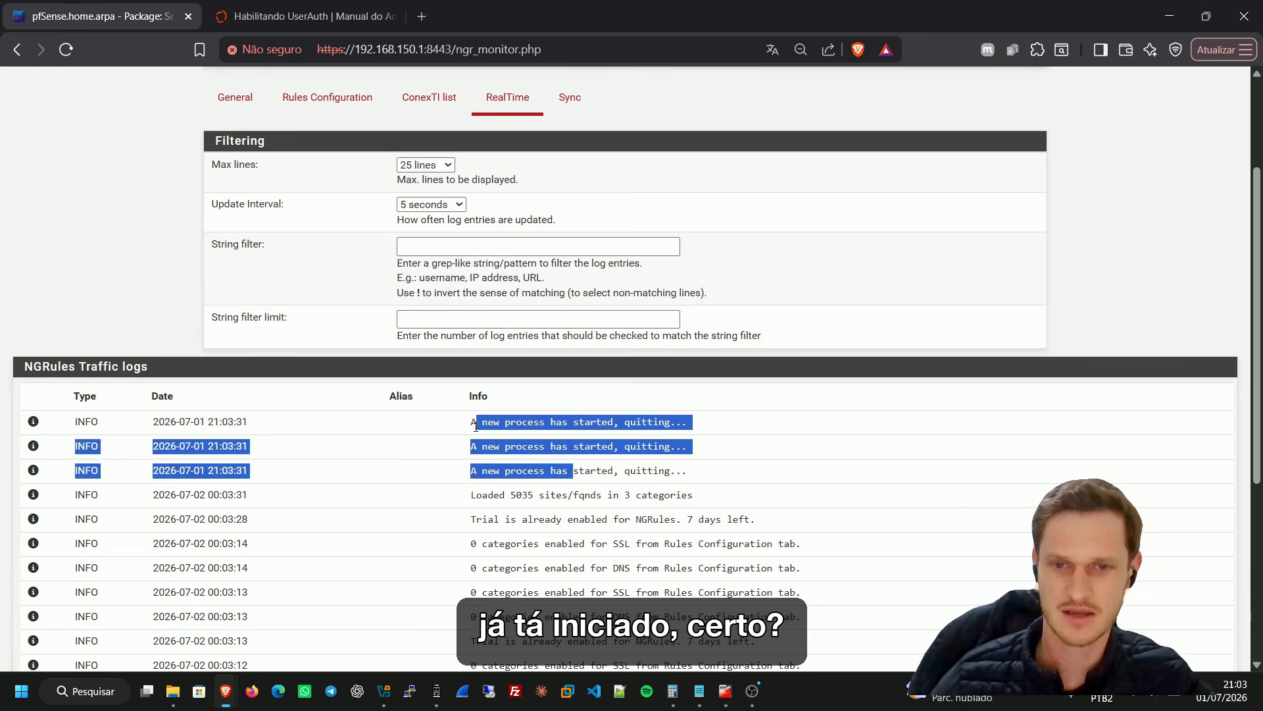
scroll(476, 424, up, 3)
Open the UserAuth Integration logs and review the entries on alias processing, local group users and service start
click(548, 84)
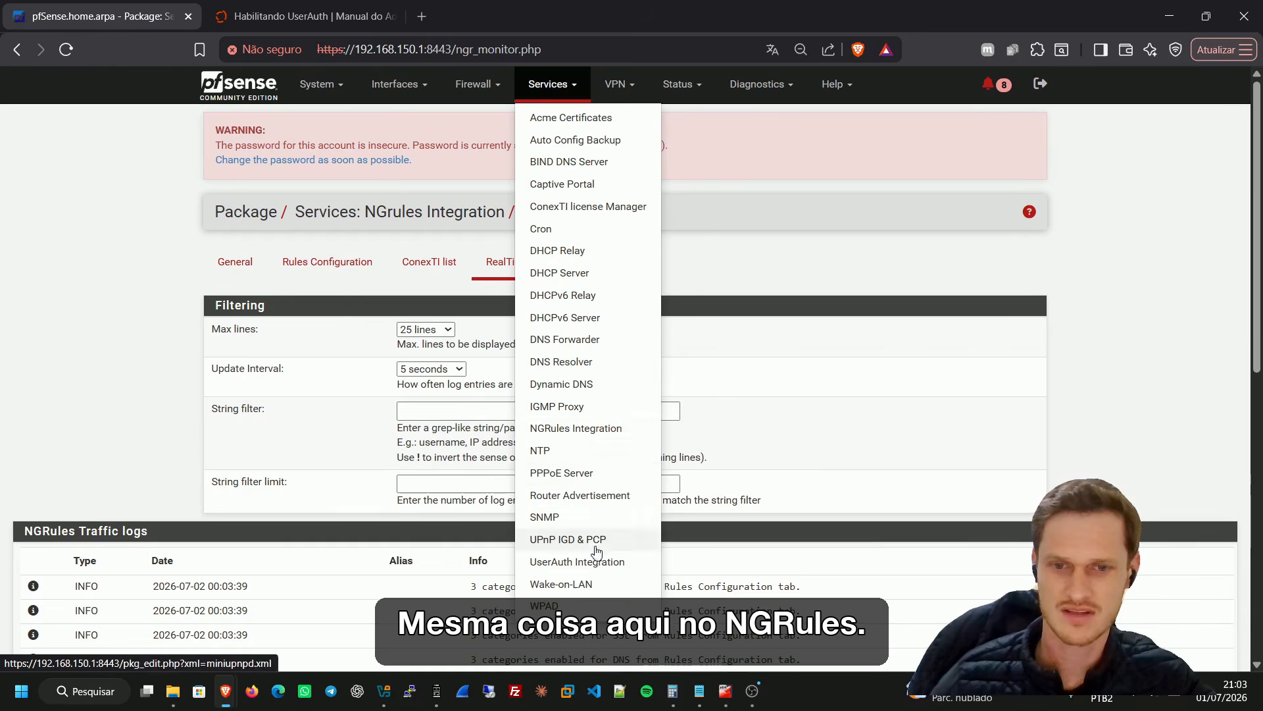
click(583, 561)
click(801, 271)
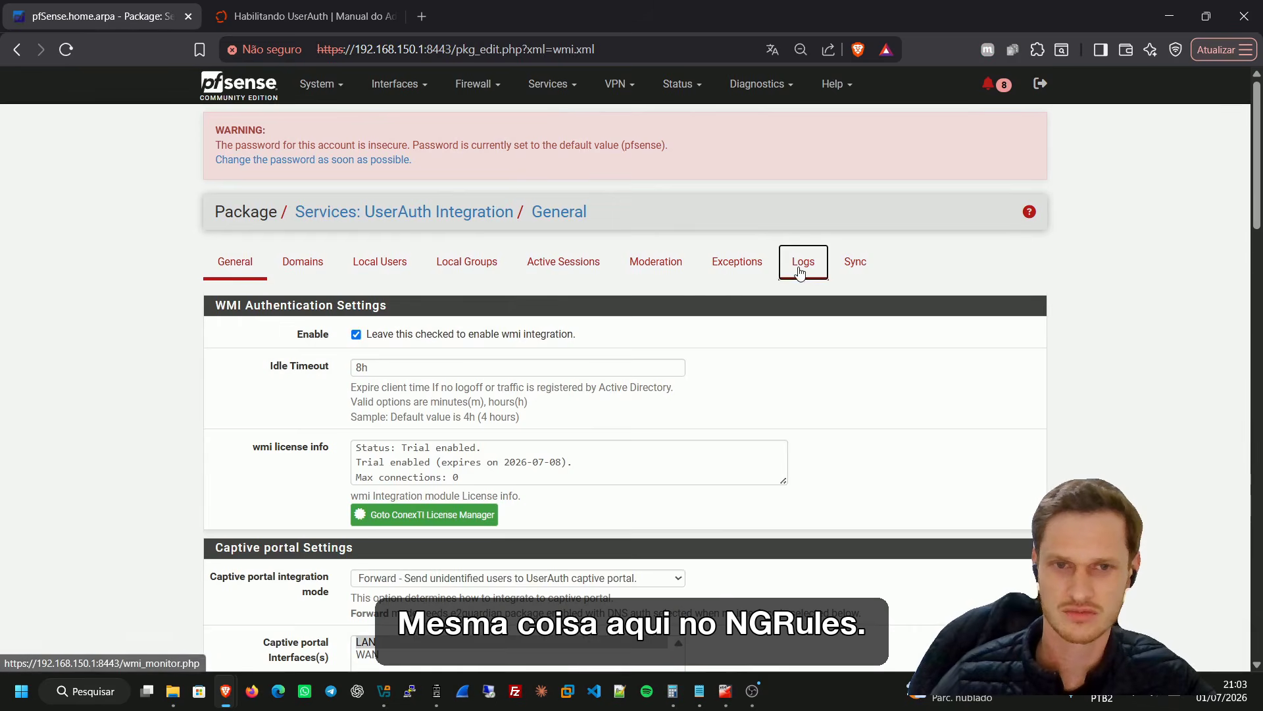
scroll(520, 441, down, 4)
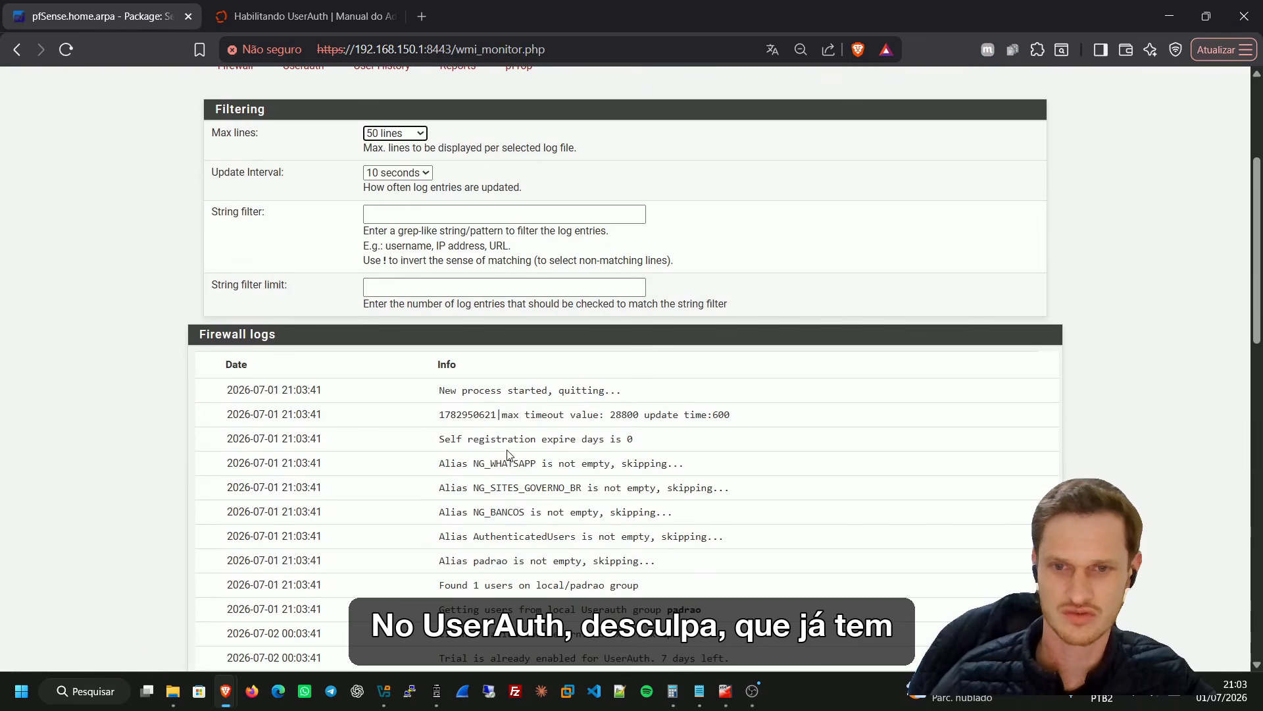
drag(520, 487, 462, 414)
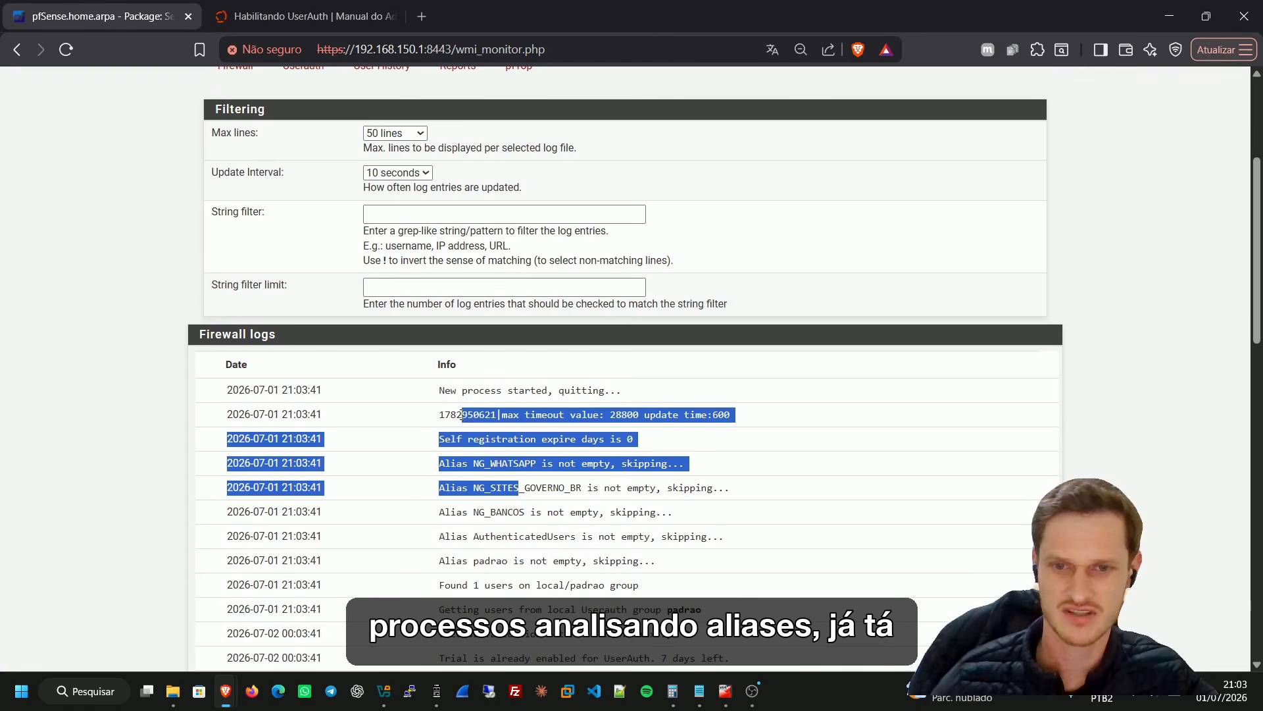
double_click(545, 512)
scroll(544, 519, down, 1)
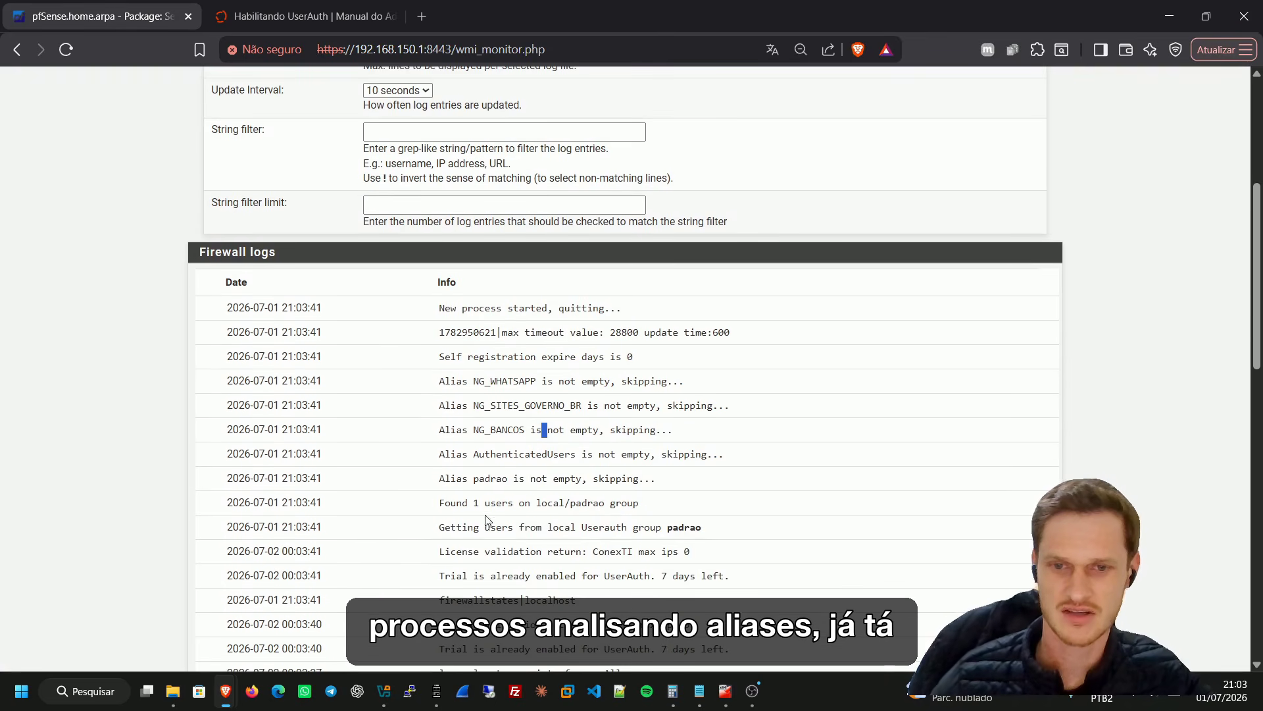
drag(438, 506, 472, 505)
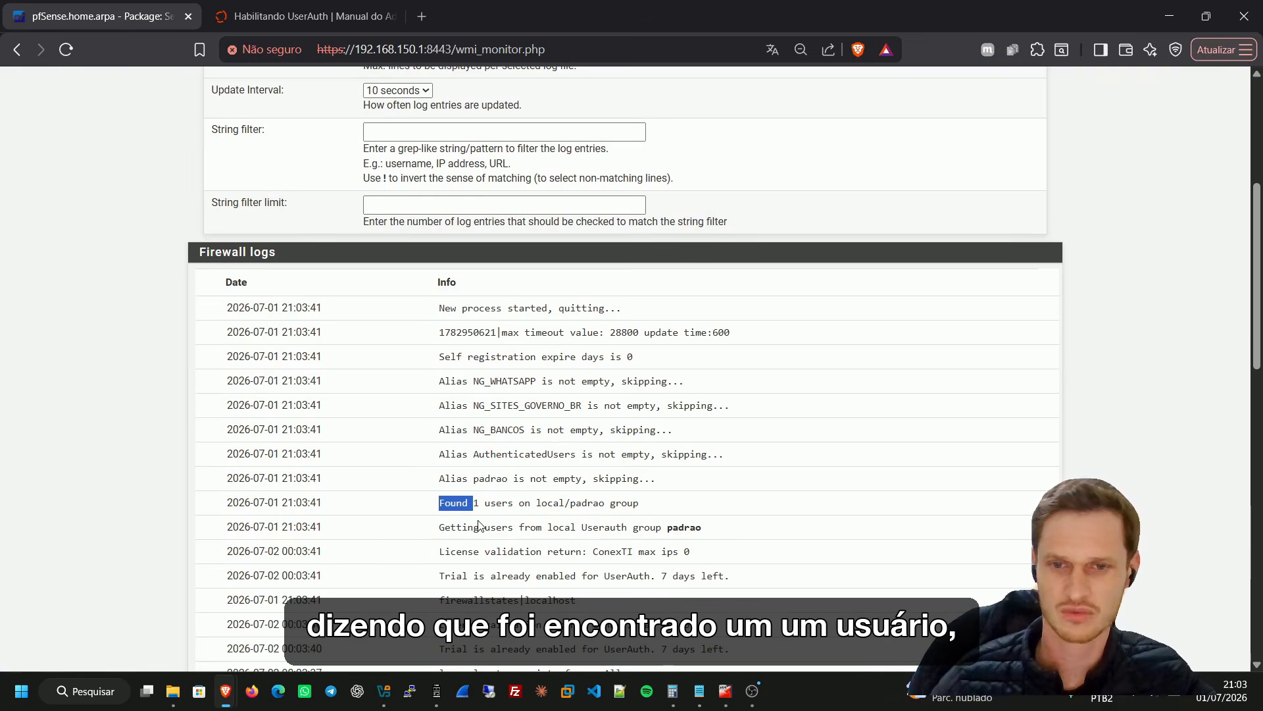
scroll(478, 524, down, 2)
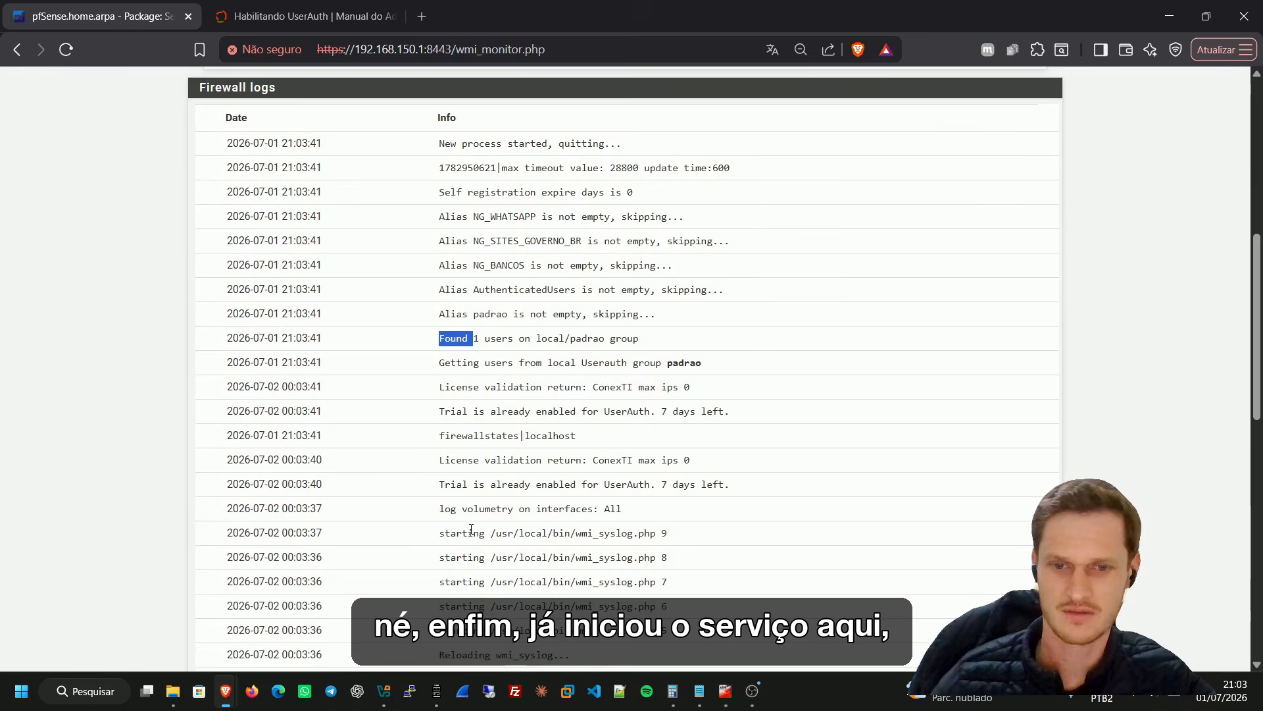
scroll(471, 528, up, 6)
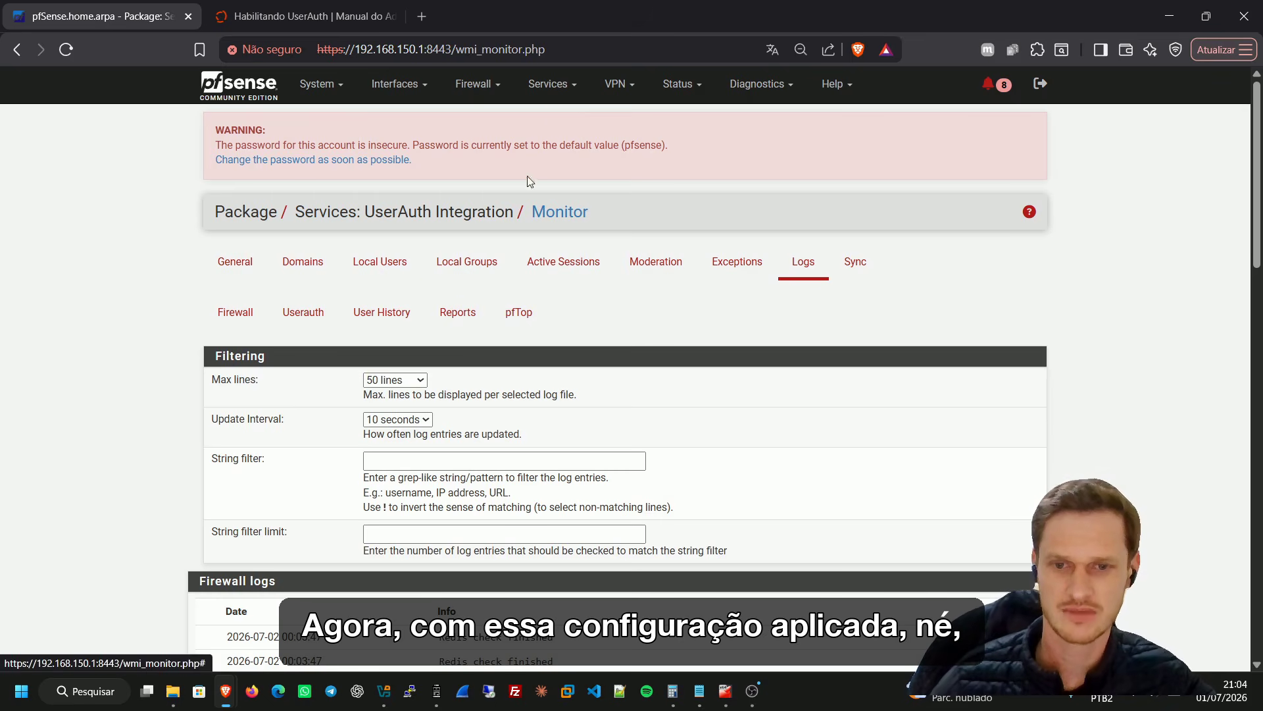
Switch to the Win10 virtual machine in VirtualBox and open Google Chrome there
mouse_move(718, 691)
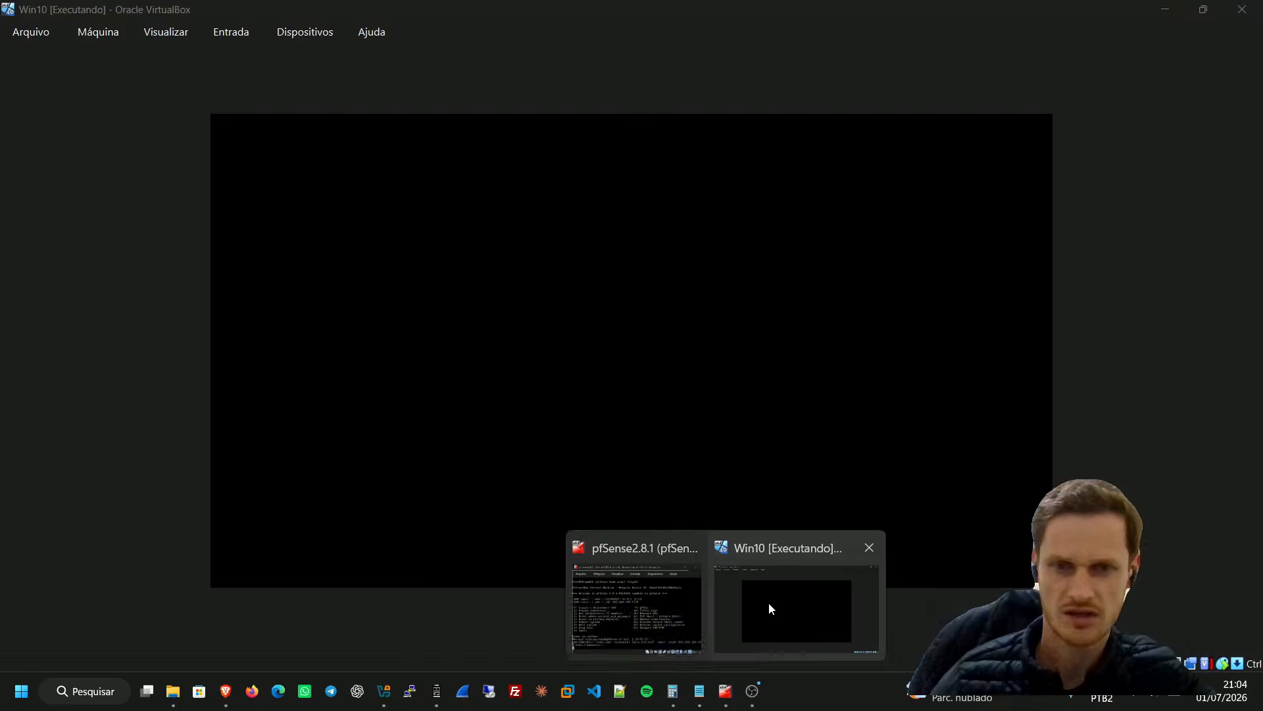
click(770, 604)
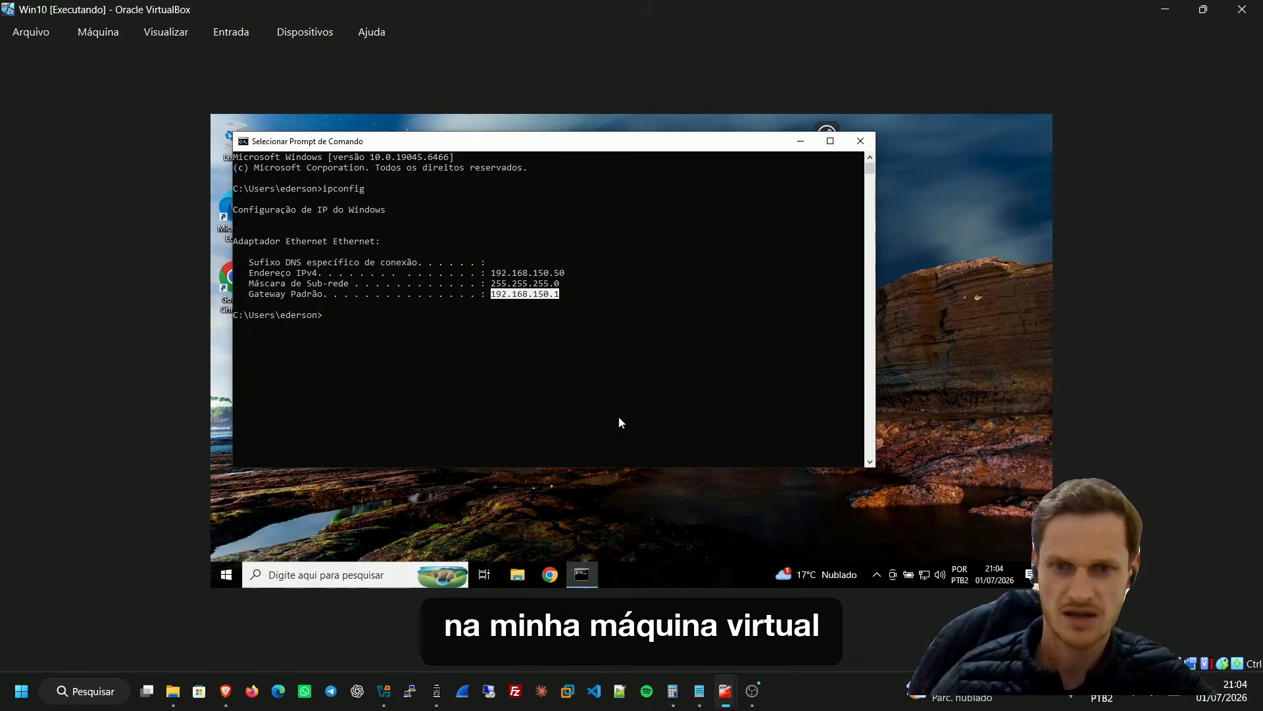
click(613, 360)
drag(543, 149, 586, 158)
mouse_move(600, 308)
mouse_down()
mouse_move(543, 306)
mouse_move(611, 288)
mouse_up()
click(604, 294)
click(553, 575)
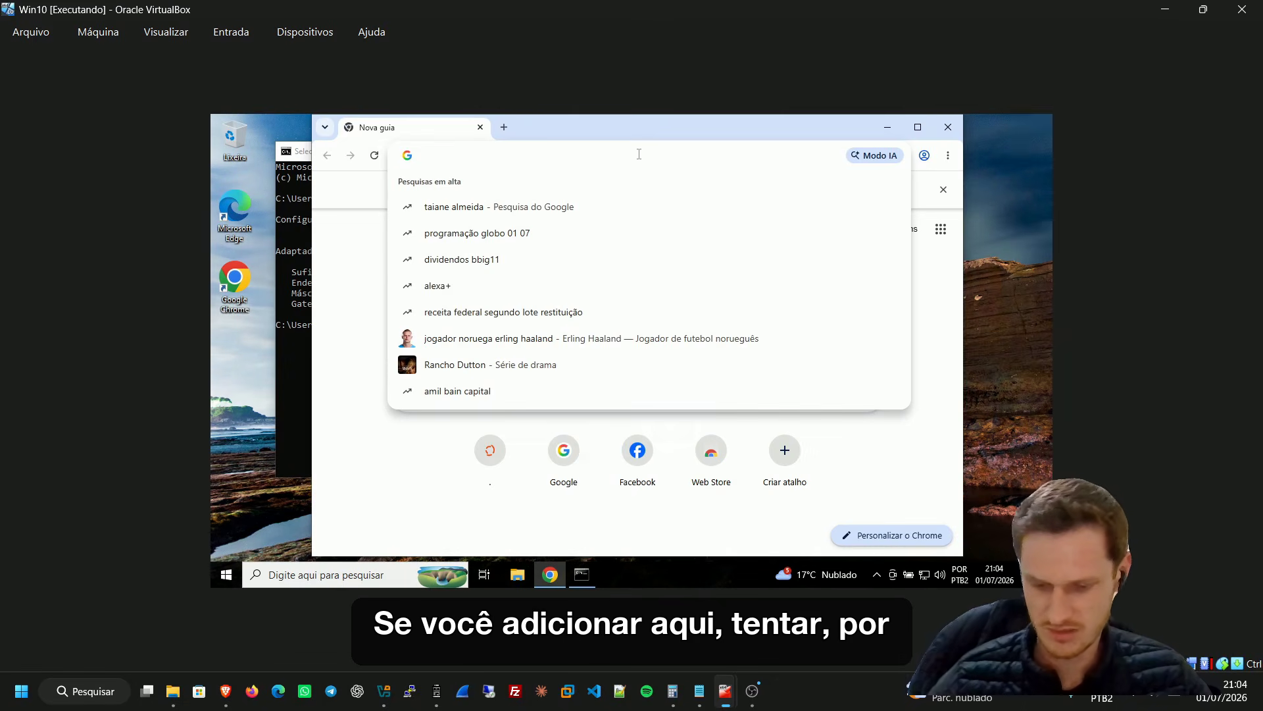
Browse to conexti.com.br from the virtual machine to test the captive portal redirection
text(goog)
key(BackSpace)
key(BackSpace)
key(BackSpace)
key(BackSpace)
key(BackSpace)
text(conexti.com)
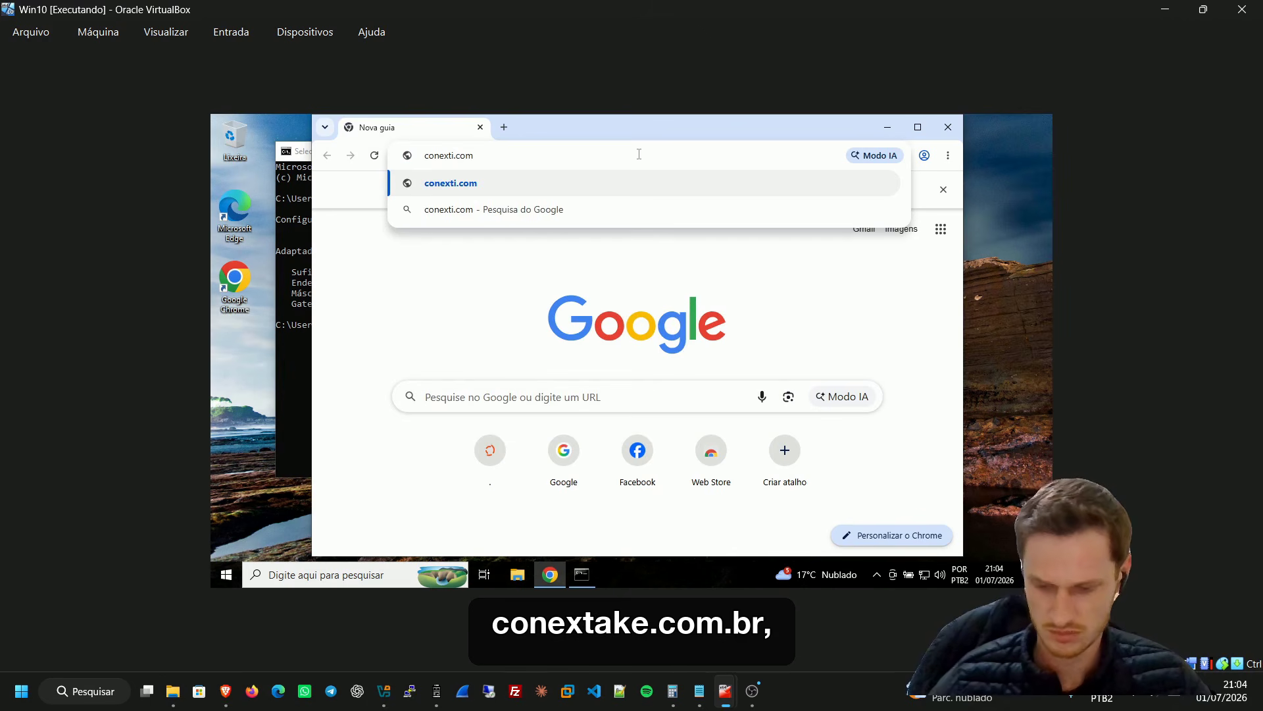
text(.br)
key(Return)
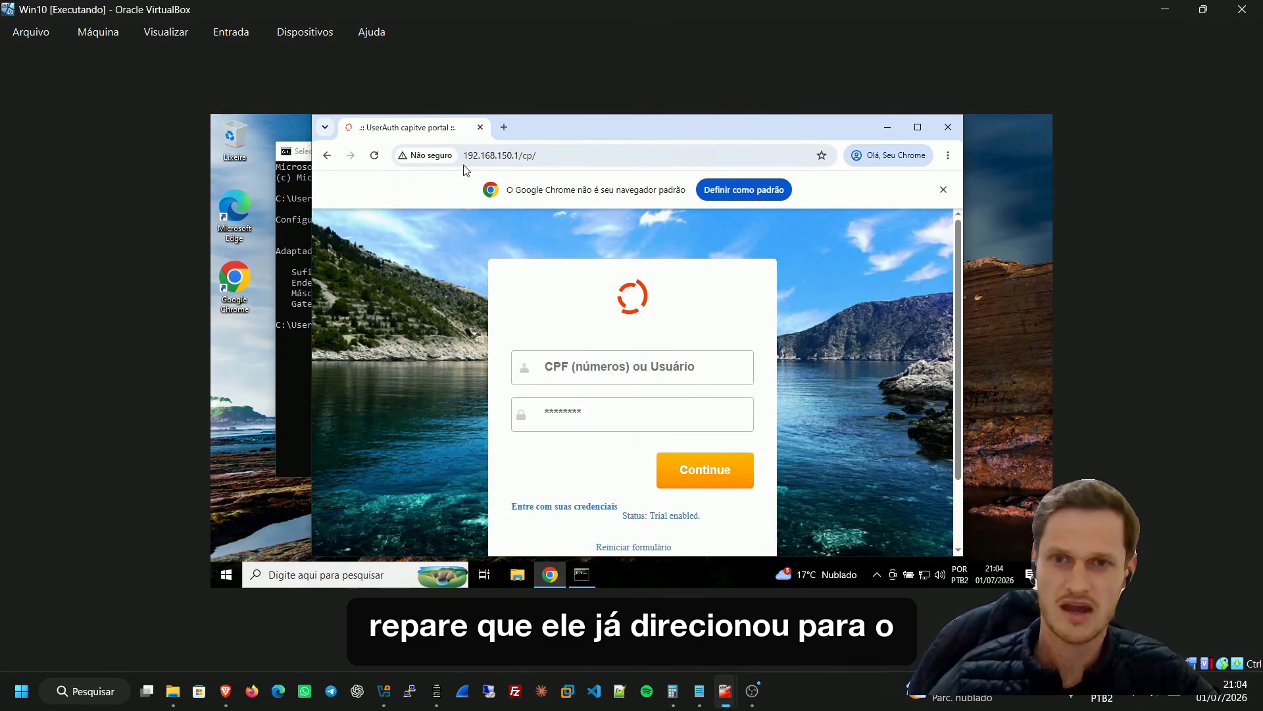
Log in to the UserAuth captive portal as suporte with the account password, and dismiss the browser's offer to save it
click(587, 366)
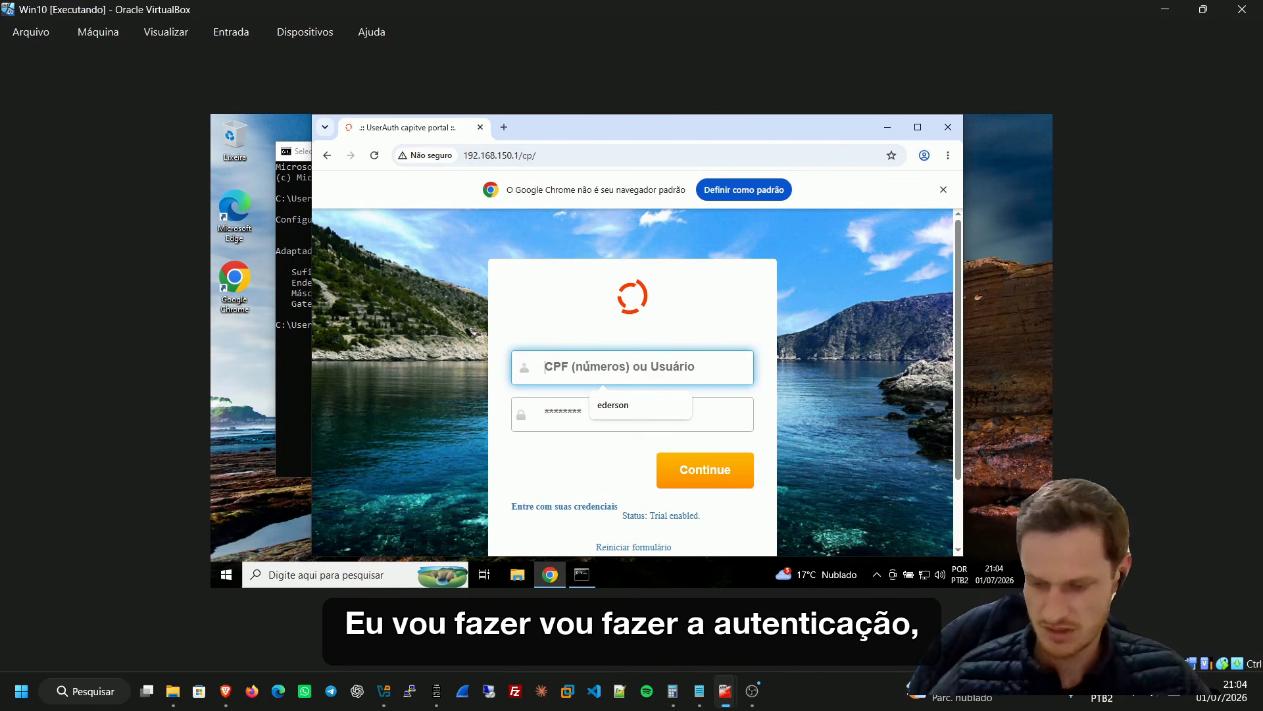
text(suporte)
key(BackSpace)
key(BackSpace)
key(BackSpace)
key(BackSpace)
key(BackSpace)
key(BackSpace)
key(BackSpace)
text(suporte)
key(Tab)
text(***)
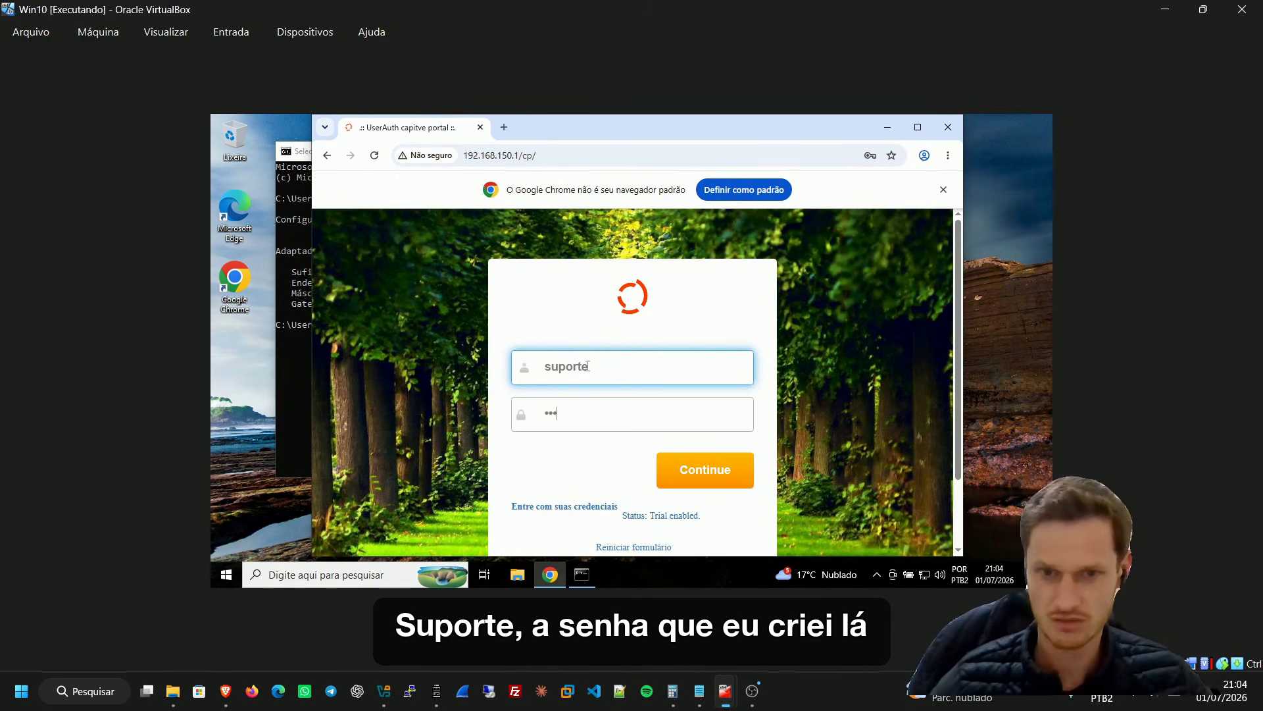
click(704, 473)
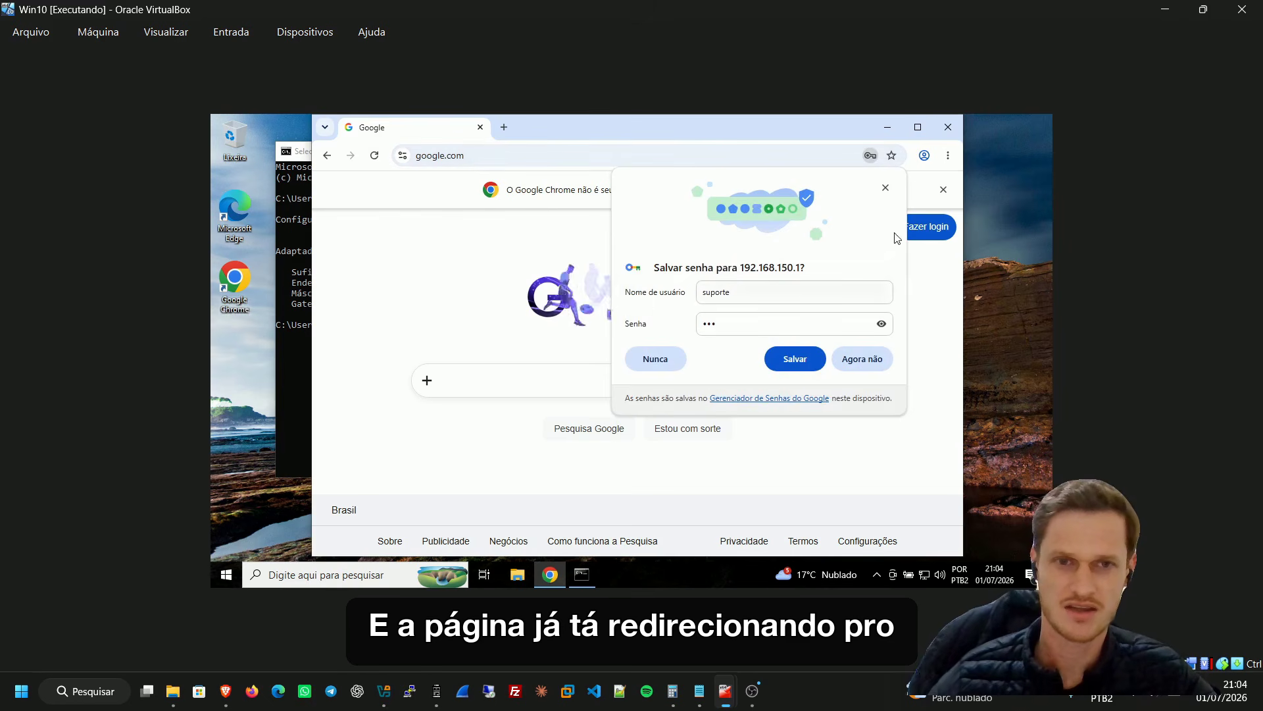
click(885, 189)
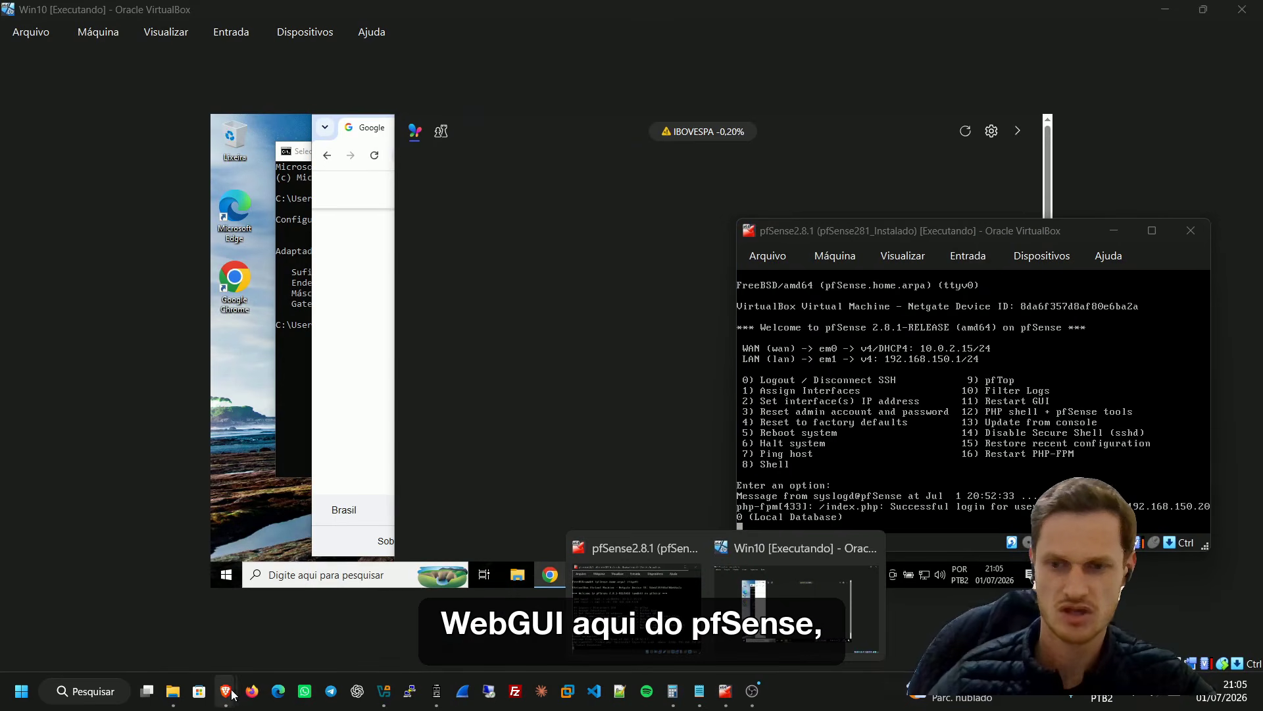
Switch back to the pfSense web interface and examine the Userauth log for the captive portal login of suporte
mouse_move(259, 670)
mouse_move(626, 580)
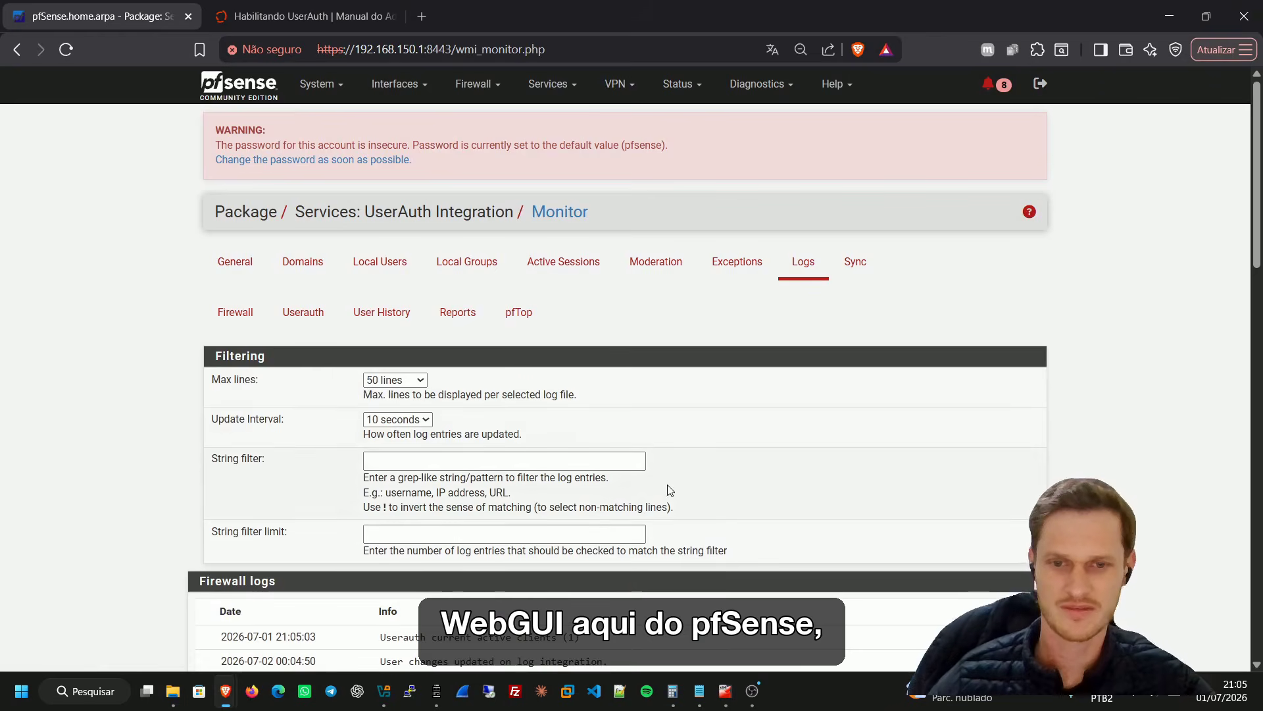
scroll(631, 520, down, 5)
scroll(666, 495, up, 5)
click(803, 262)
scroll(755, 403, down, 6)
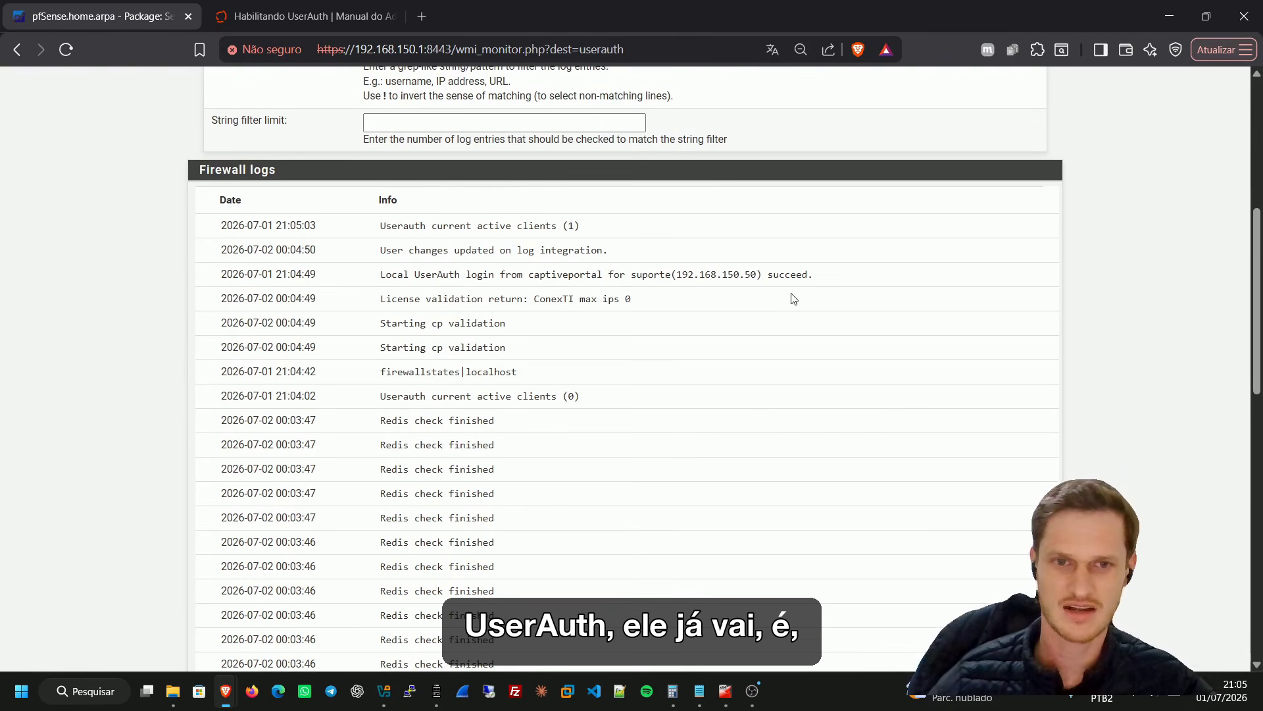
drag(815, 280, 758, 271)
click(645, 277)
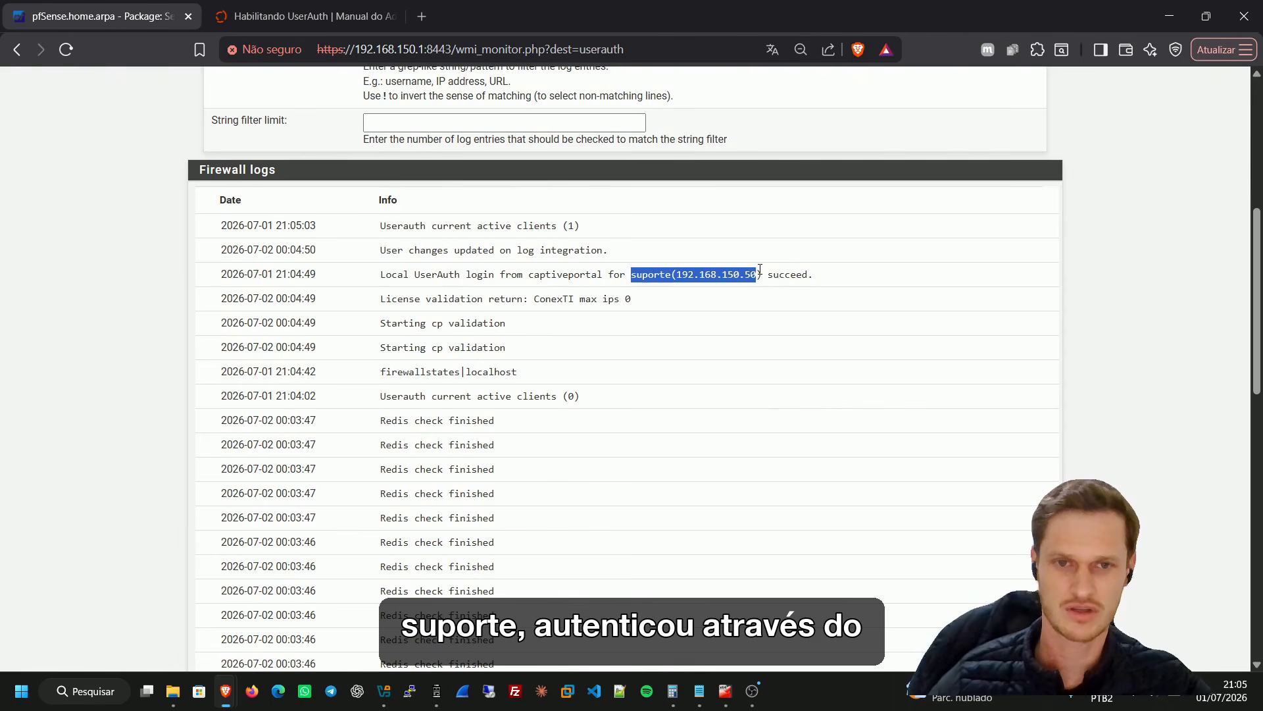
drag(527, 275, 600, 276)
drag(219, 196, 603, 276)
scroll(603, 276, up, 6)
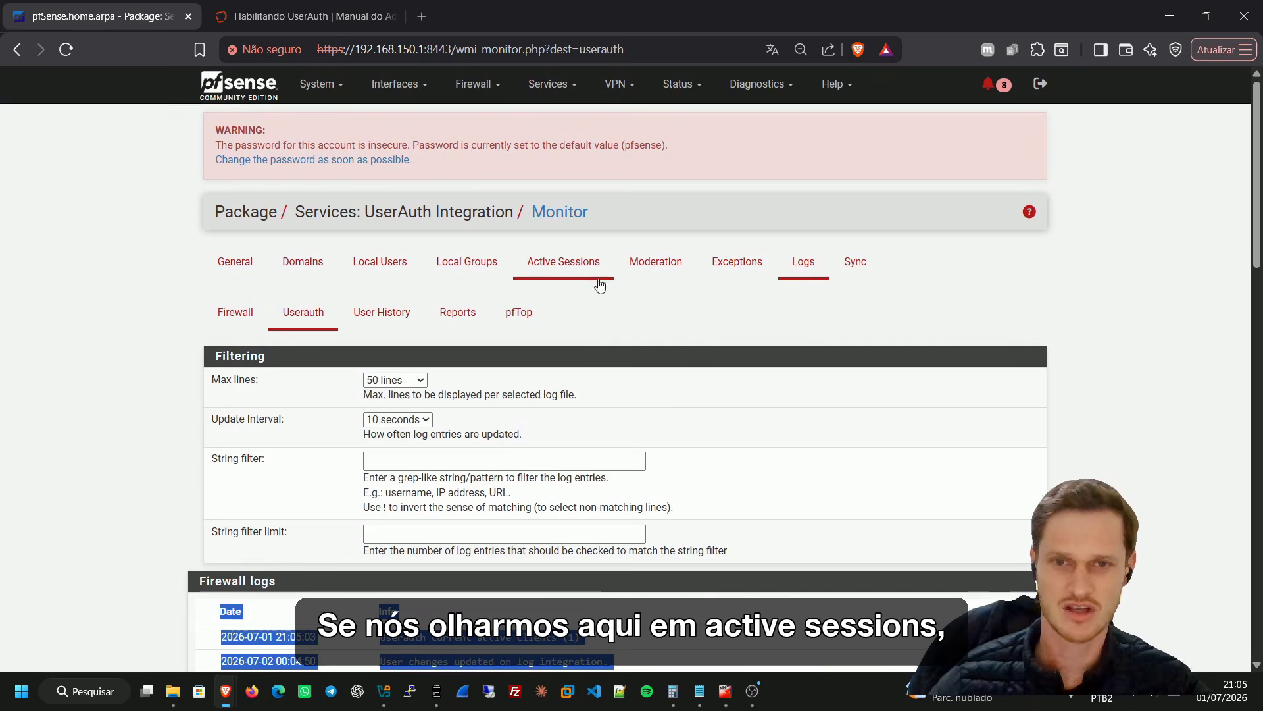
Open the UserAuth active sessions and check the user's name, group, IP address, MAC address and last activity
click(567, 265)
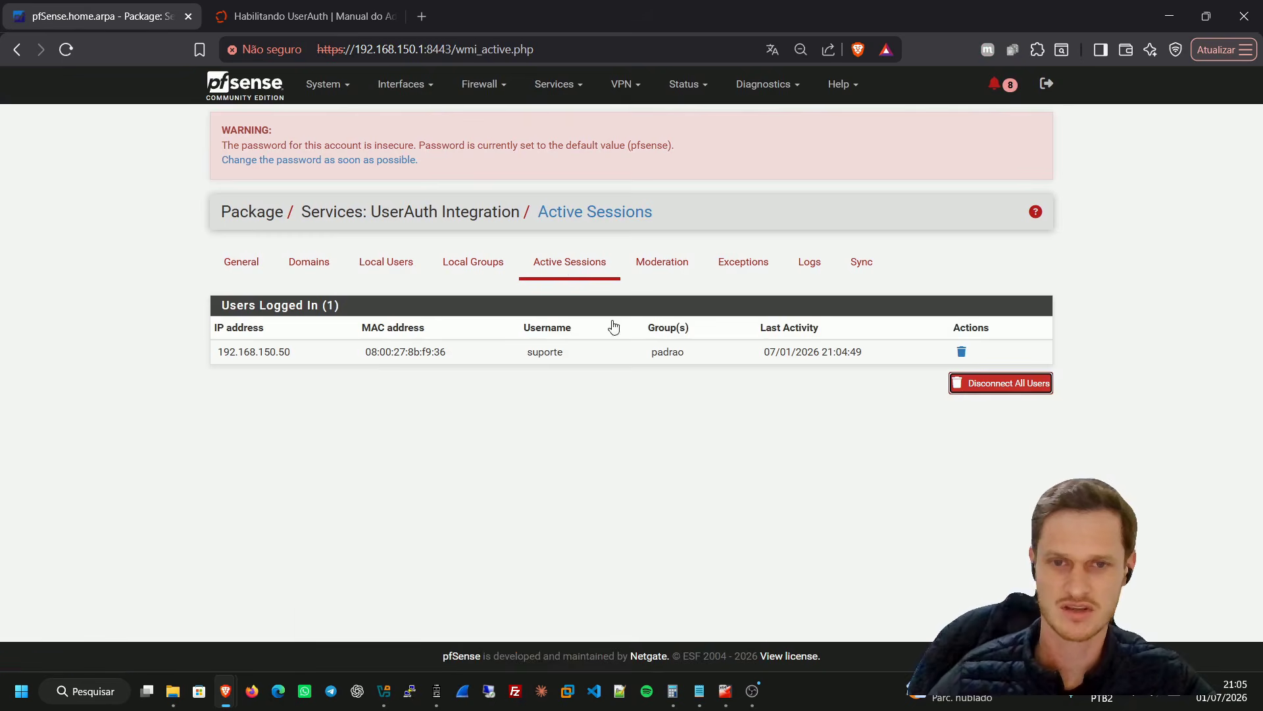
drag(569, 361, 534, 352)
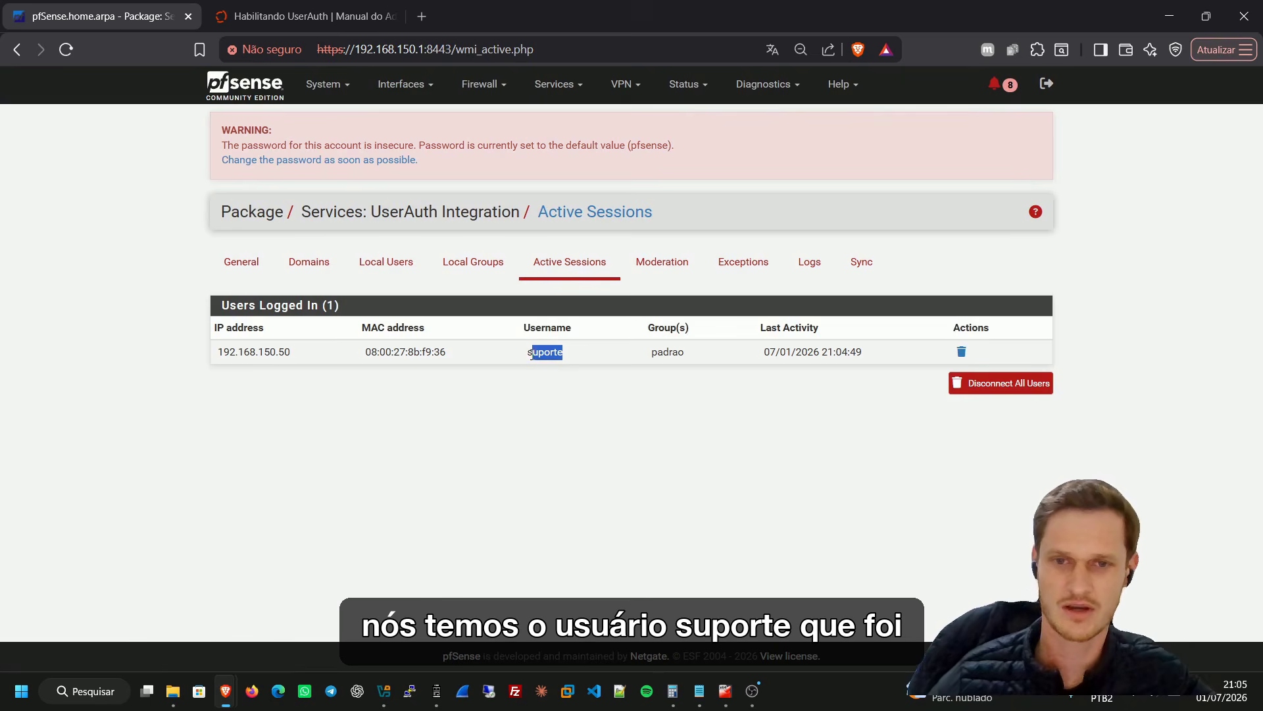
drag(657, 353, 666, 355)
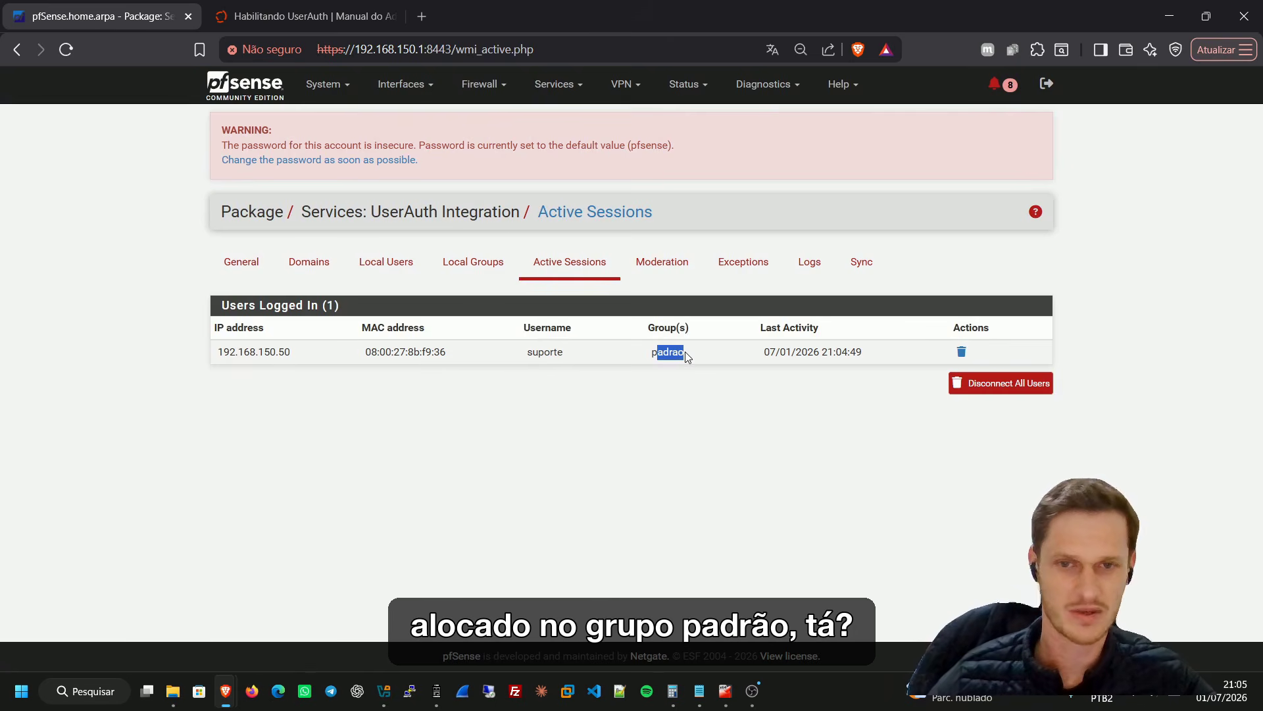
triple_click(297, 359)
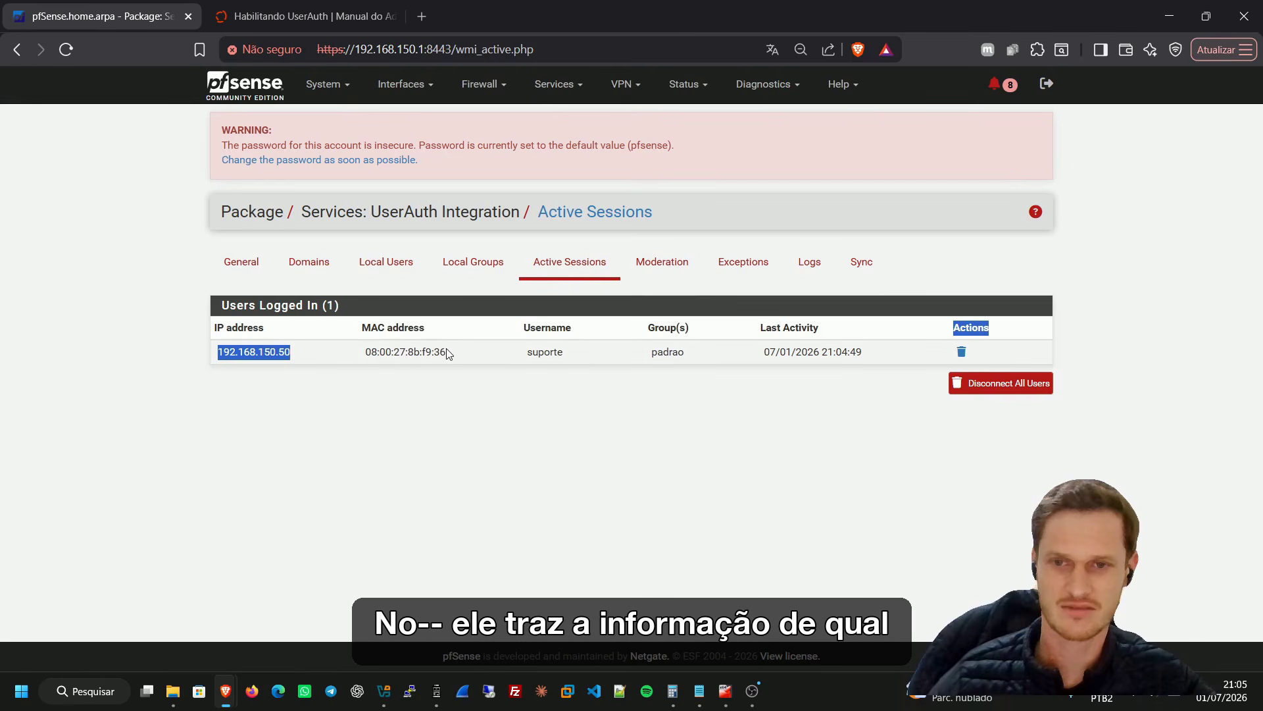
drag(447, 354, 248, 364)
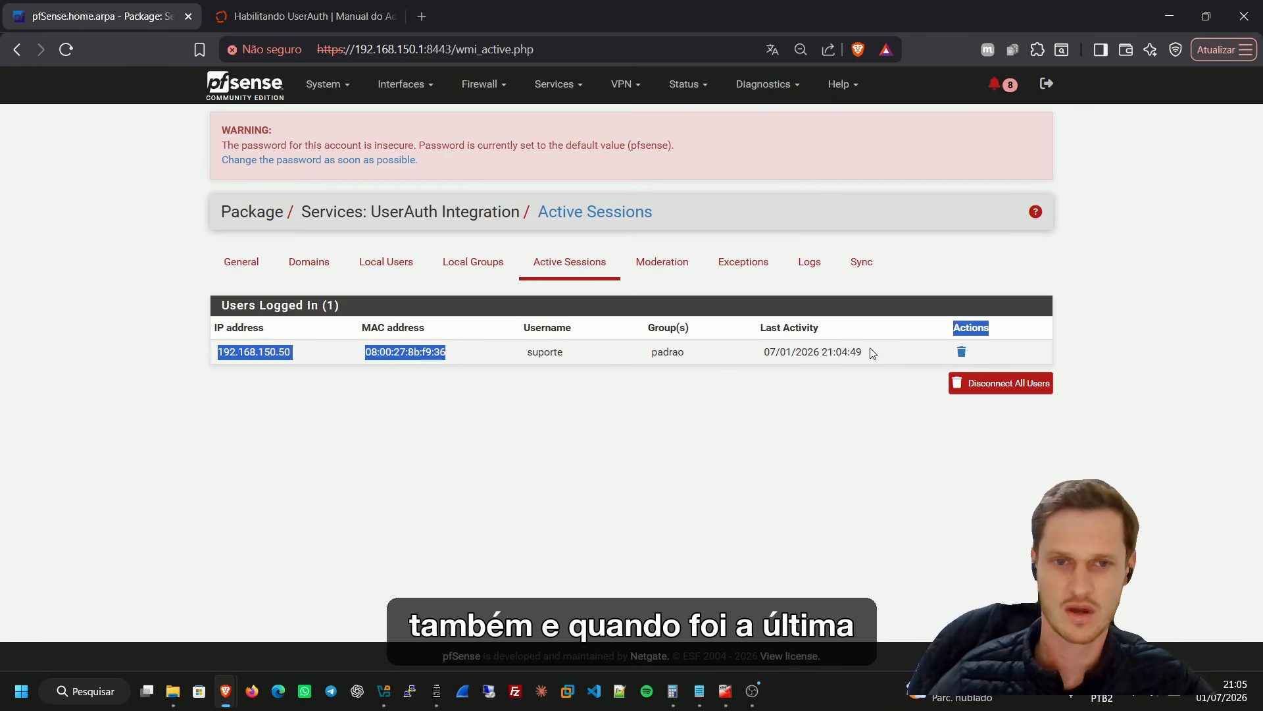
drag(872, 354, 757, 353)
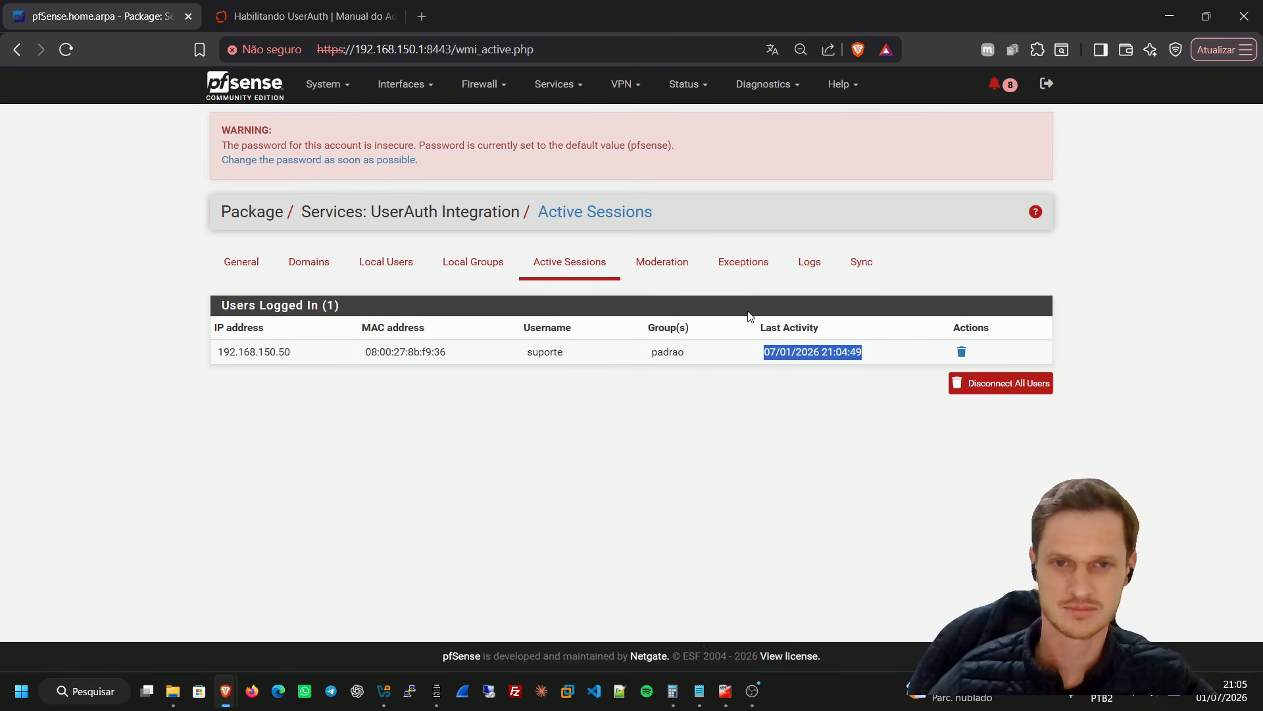
Open the User History log and check the user, group, IP and source of the recorded login
click(809, 272)
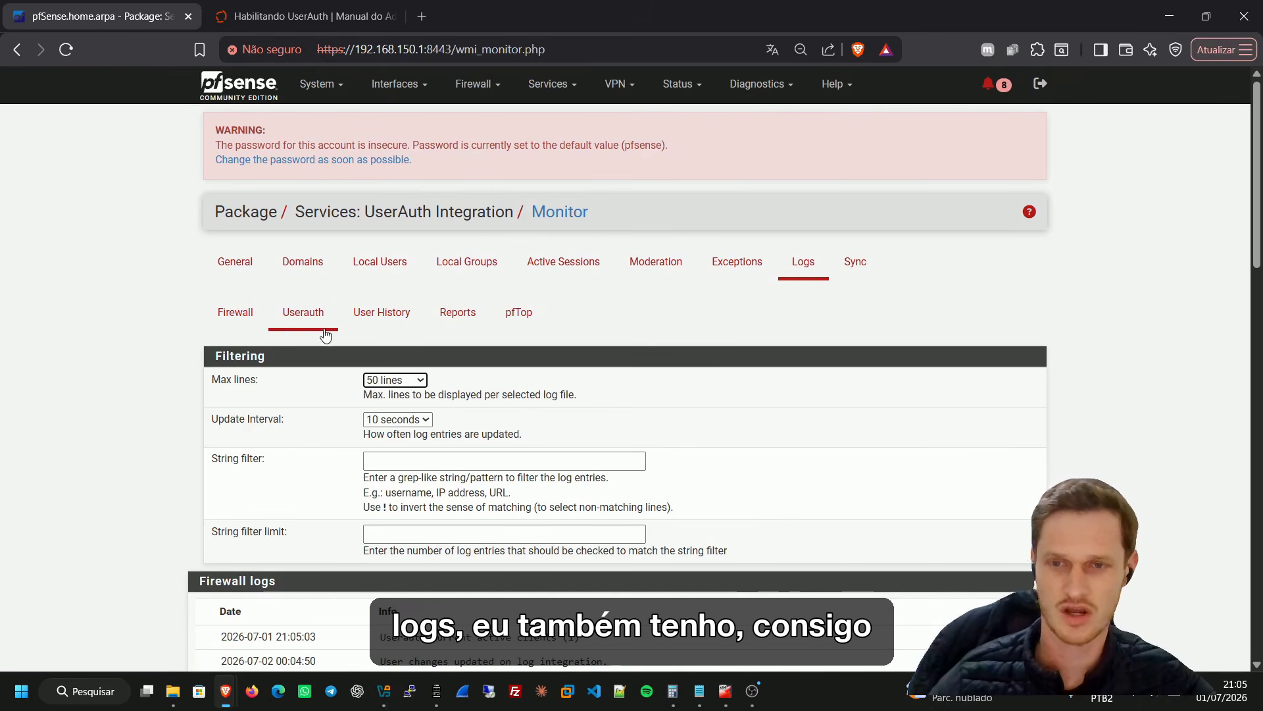
click(380, 315)
scroll(388, 373, down, 3)
drag(633, 559, 373, 560)
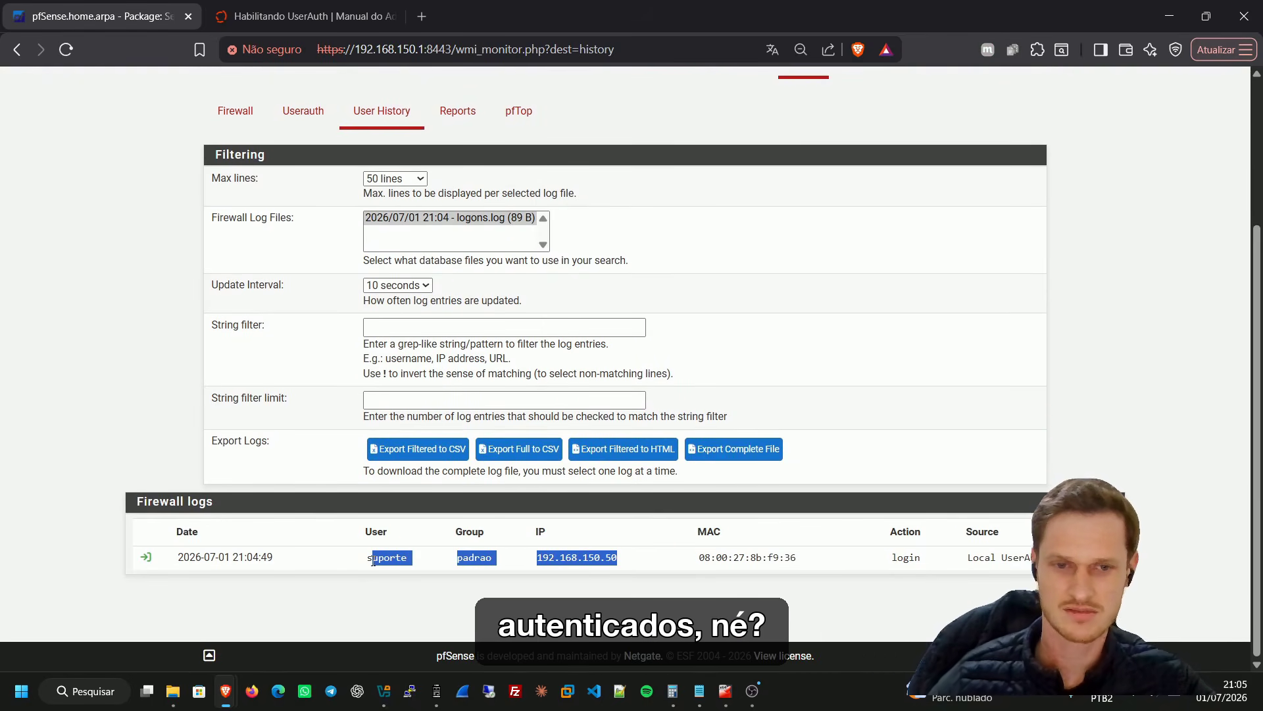
scroll(623, 558, up, 3)
scroll(623, 558, down, 3)
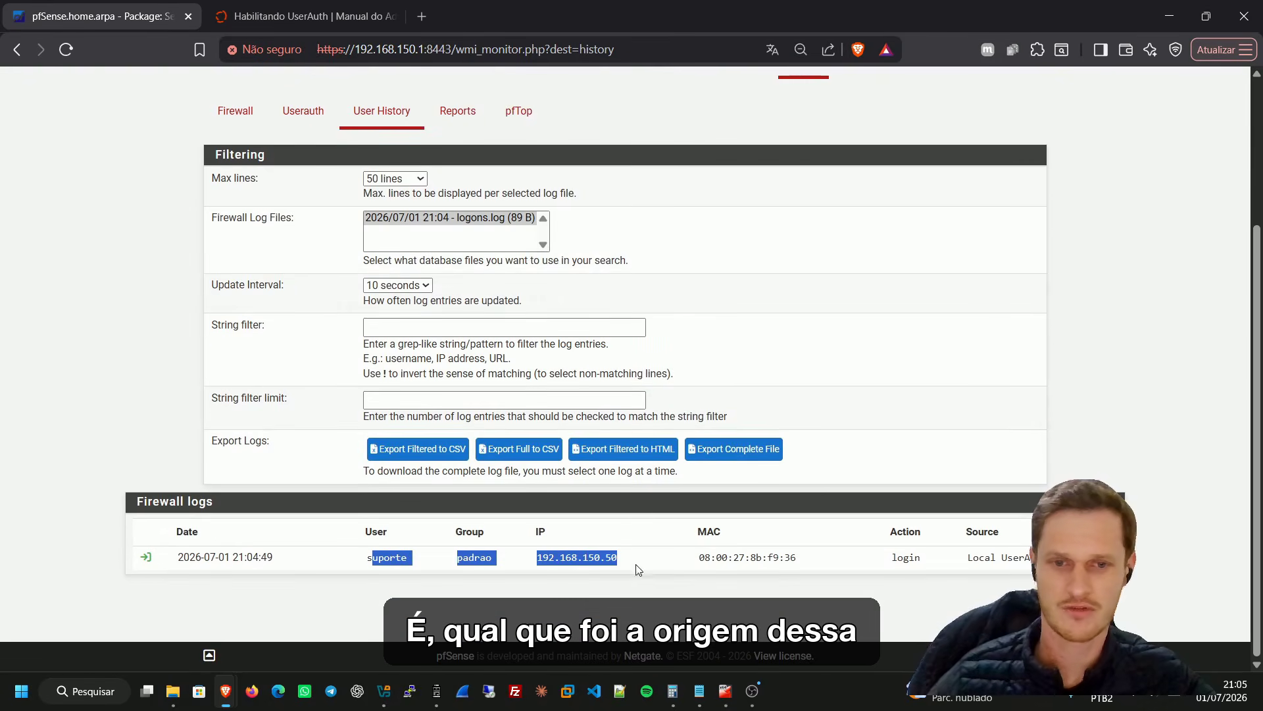
scroll(651, 546, up, 3)
scroll(669, 507, down, 3)
scroll(668, 525, up, 3)
Open the UserAuth firewall logs and review the last 5 minutes of traffic by source user and destination
click(243, 328)
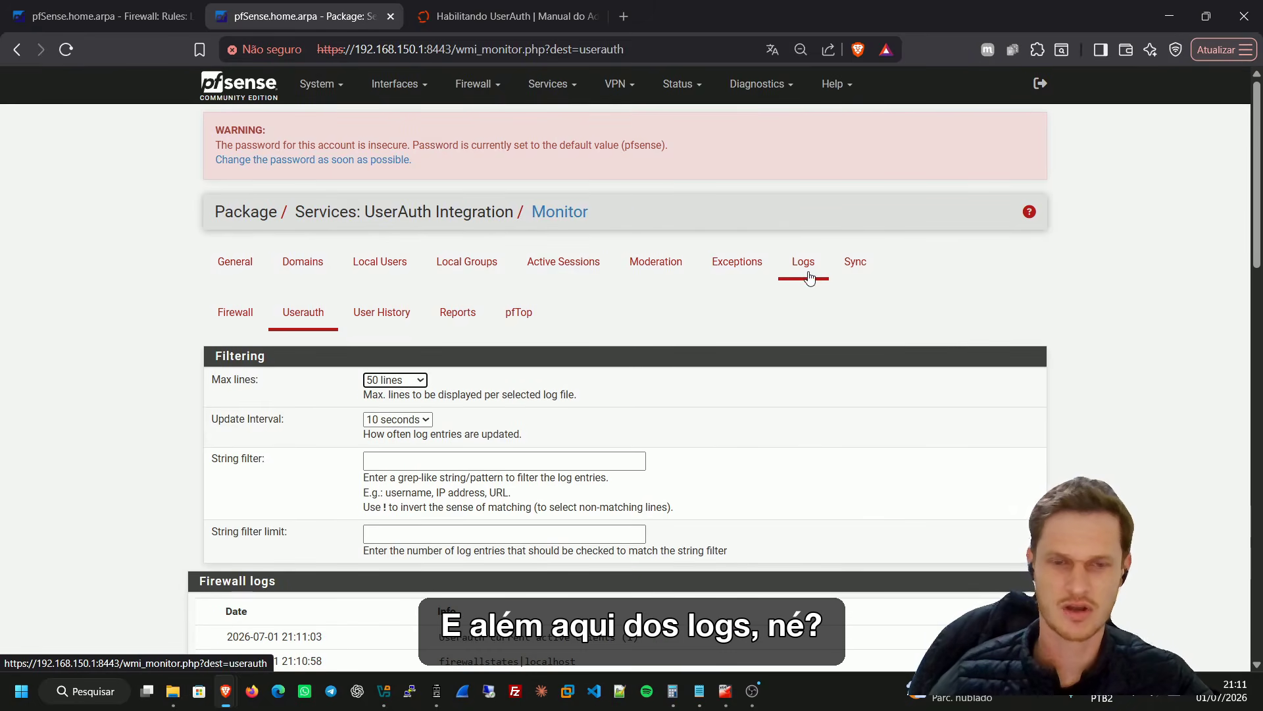
click(809, 277)
click(236, 316)
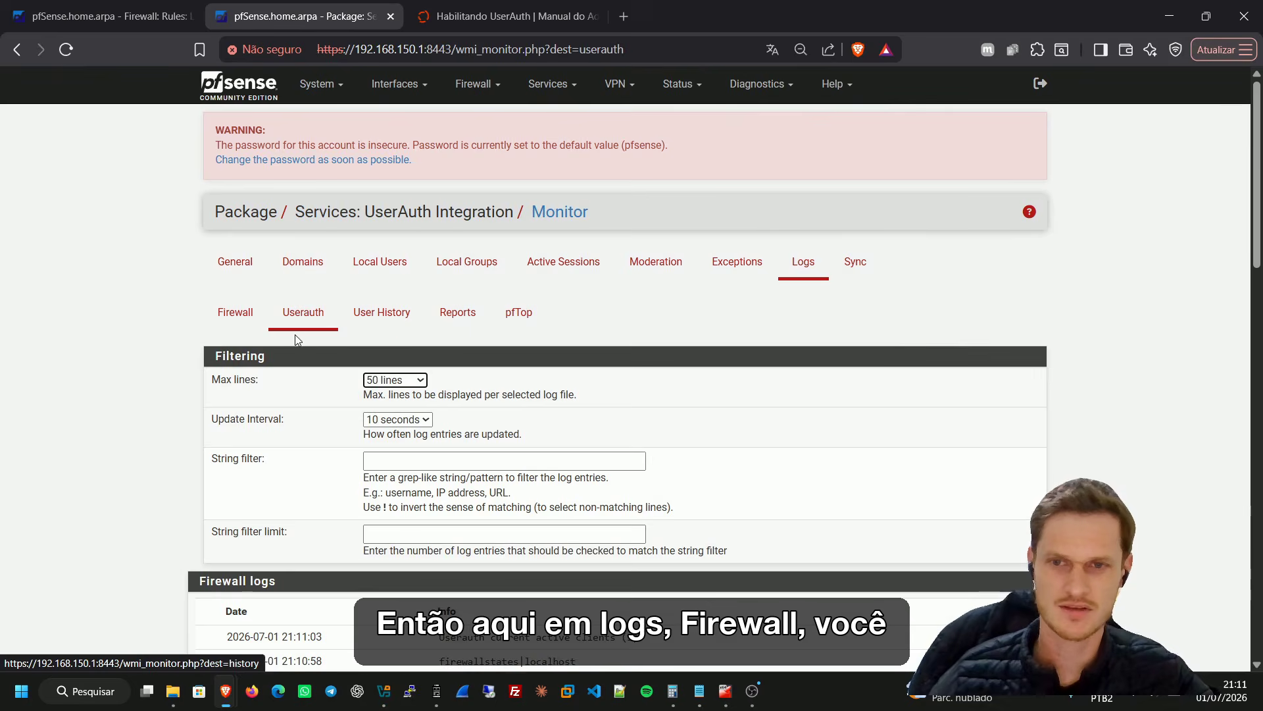
scroll(574, 395, down, 2)
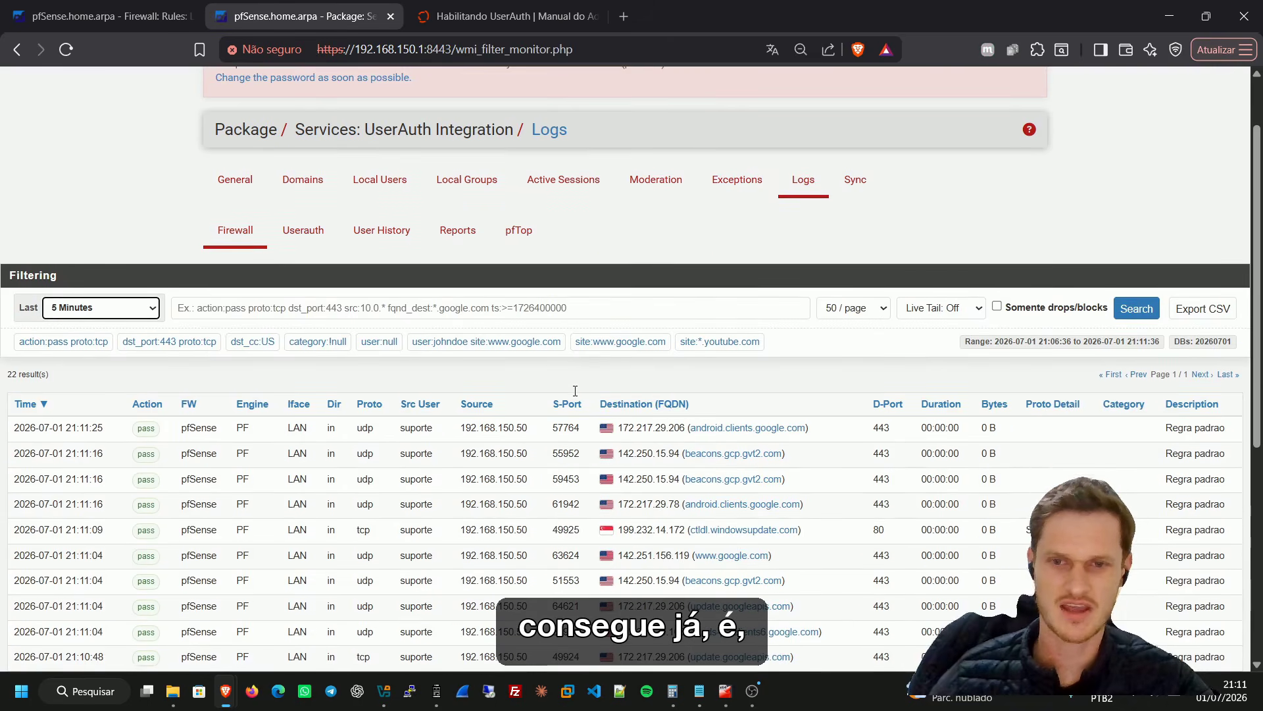
scroll(574, 395, down, 1)
scroll(574, 394, down, 8)
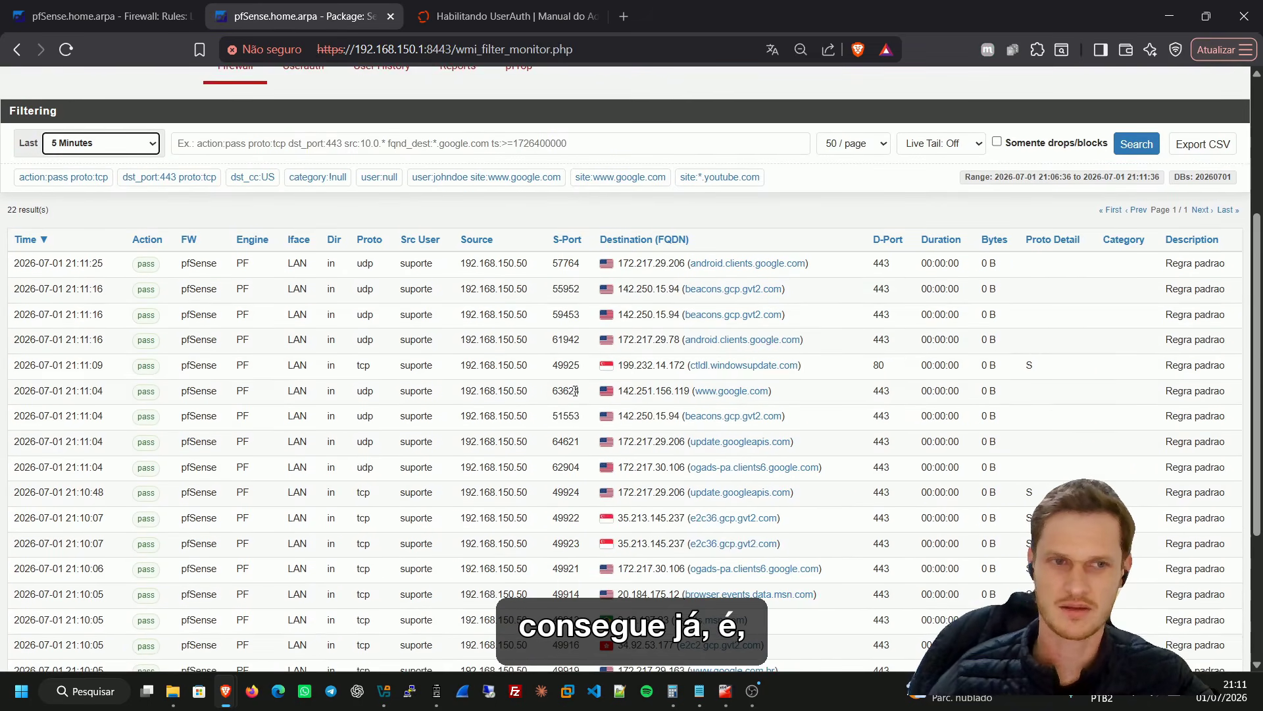
scroll(574, 395, up, 8)
scroll(574, 395, up, 1)
drag(433, 428, 525, 427)
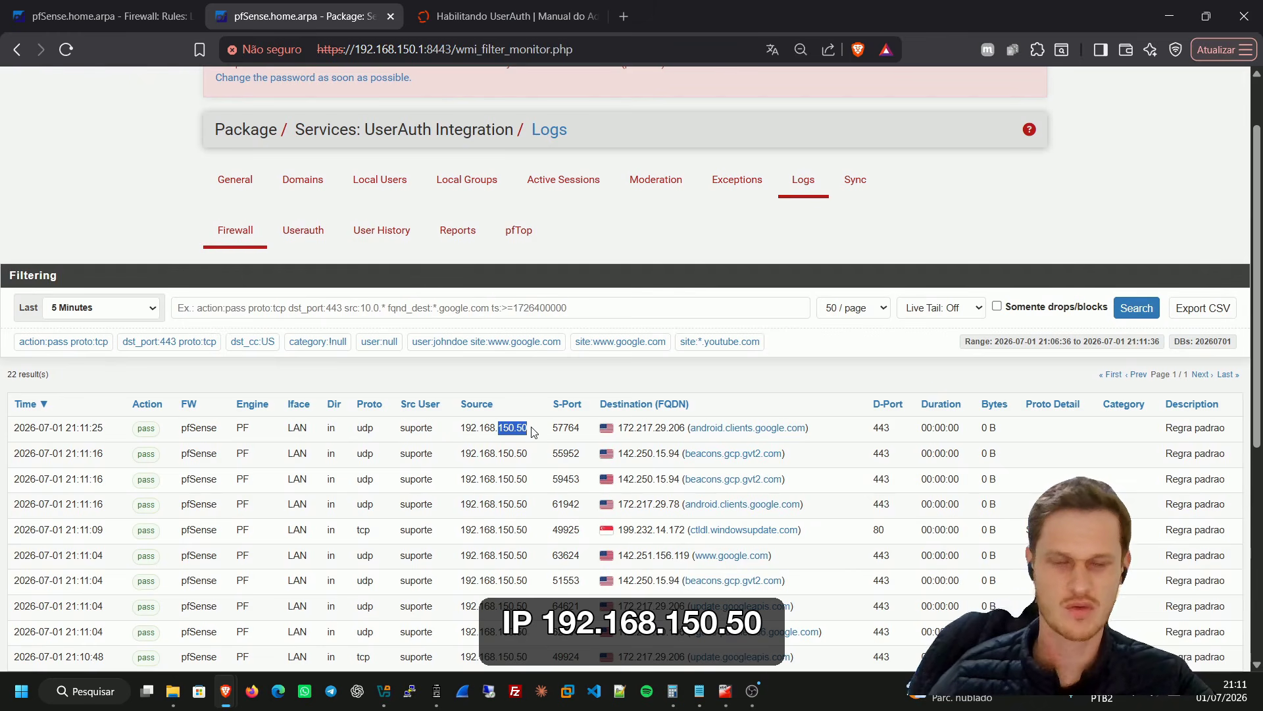
scroll(711, 421, down, 1)
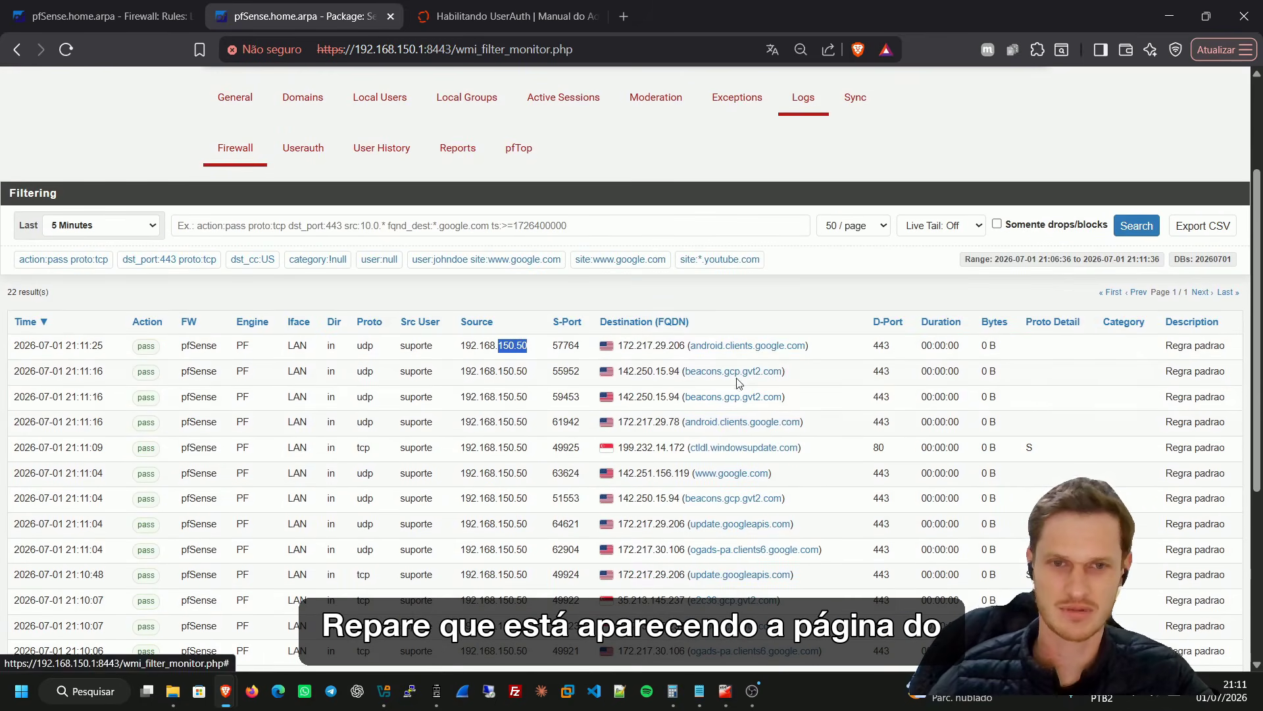
scroll(780, 415, down, 1)
drag(771, 391, 691, 393)
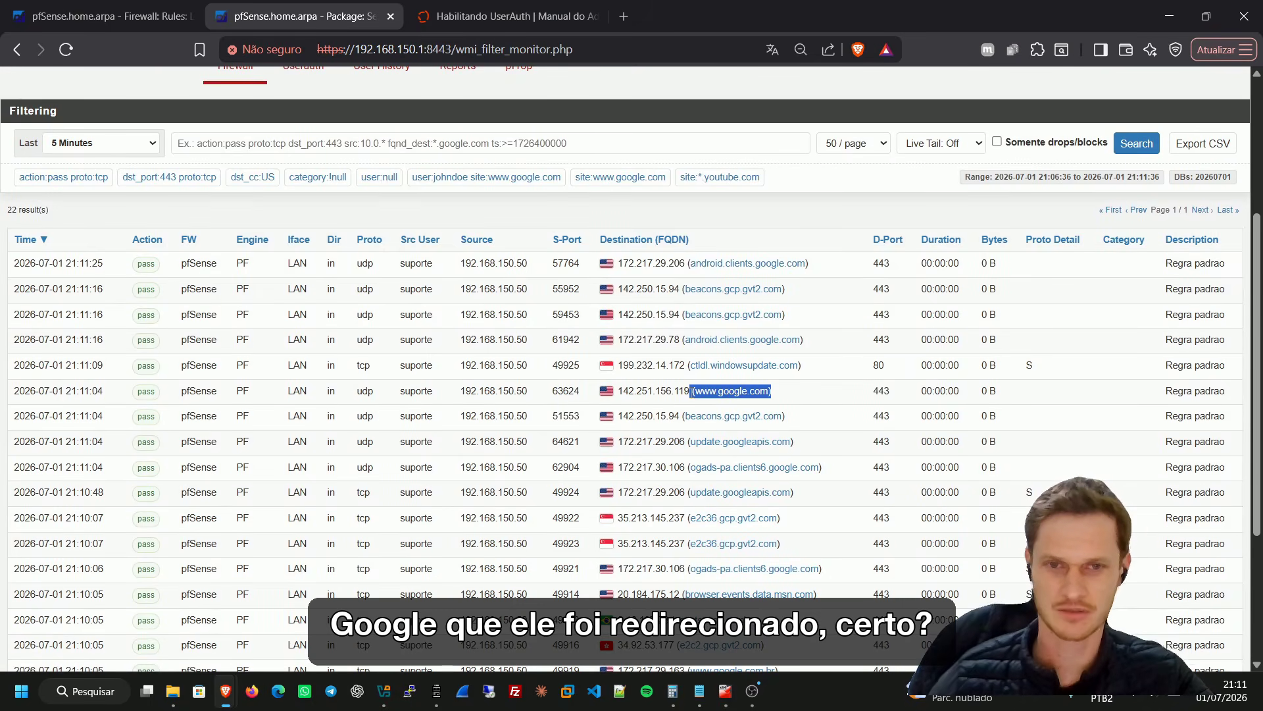
scroll(691, 393, up, 2)
scroll(571, 449, down, 2)
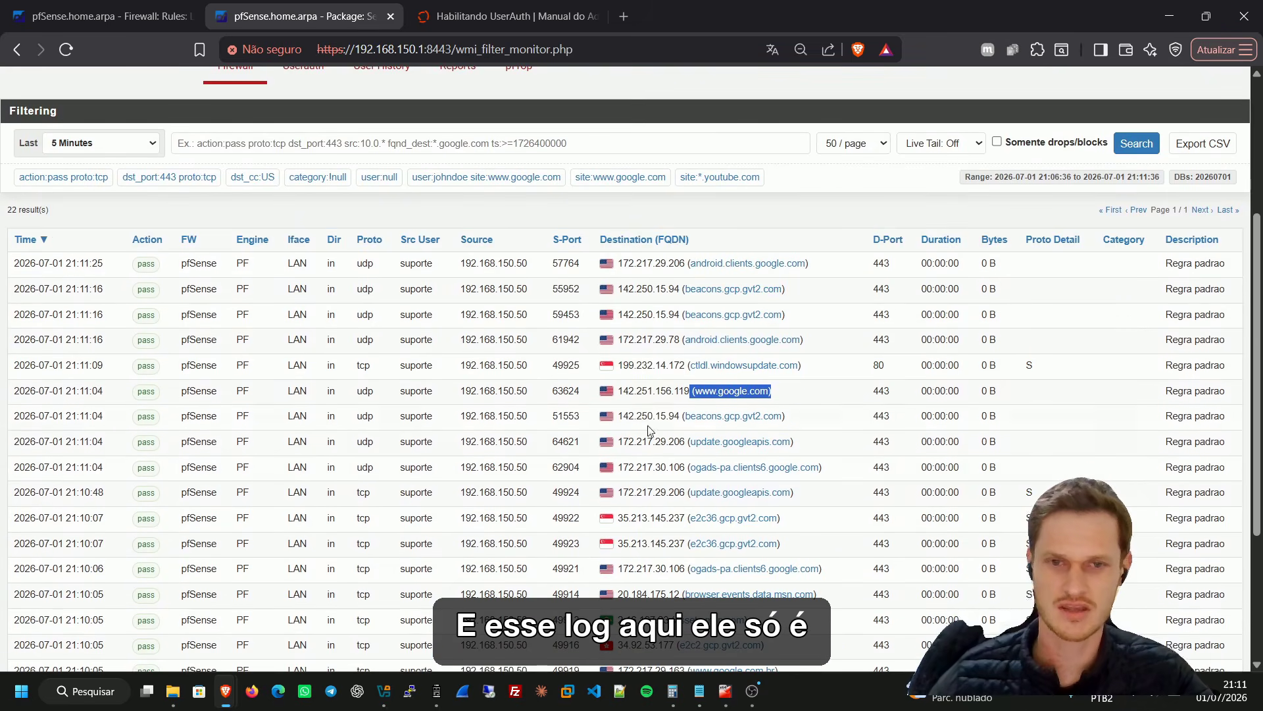
scroll(674, 356, up, 3)
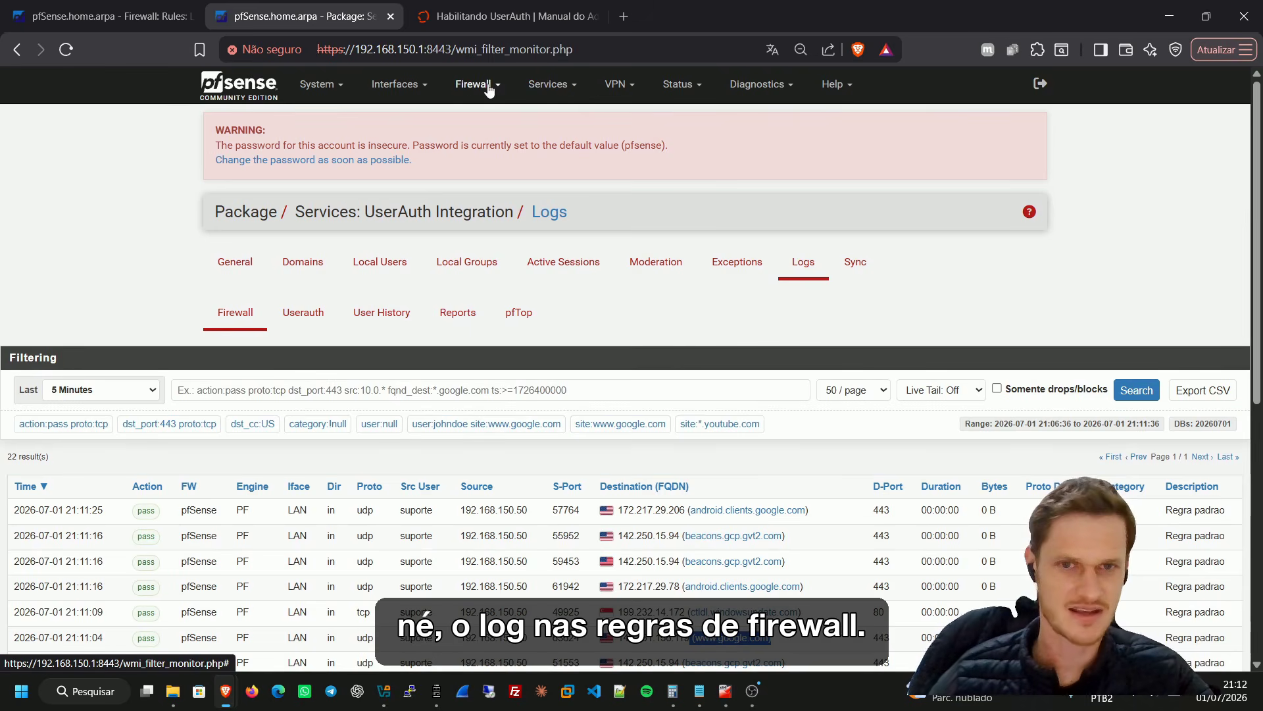
scroll(827, 513, down, 2)
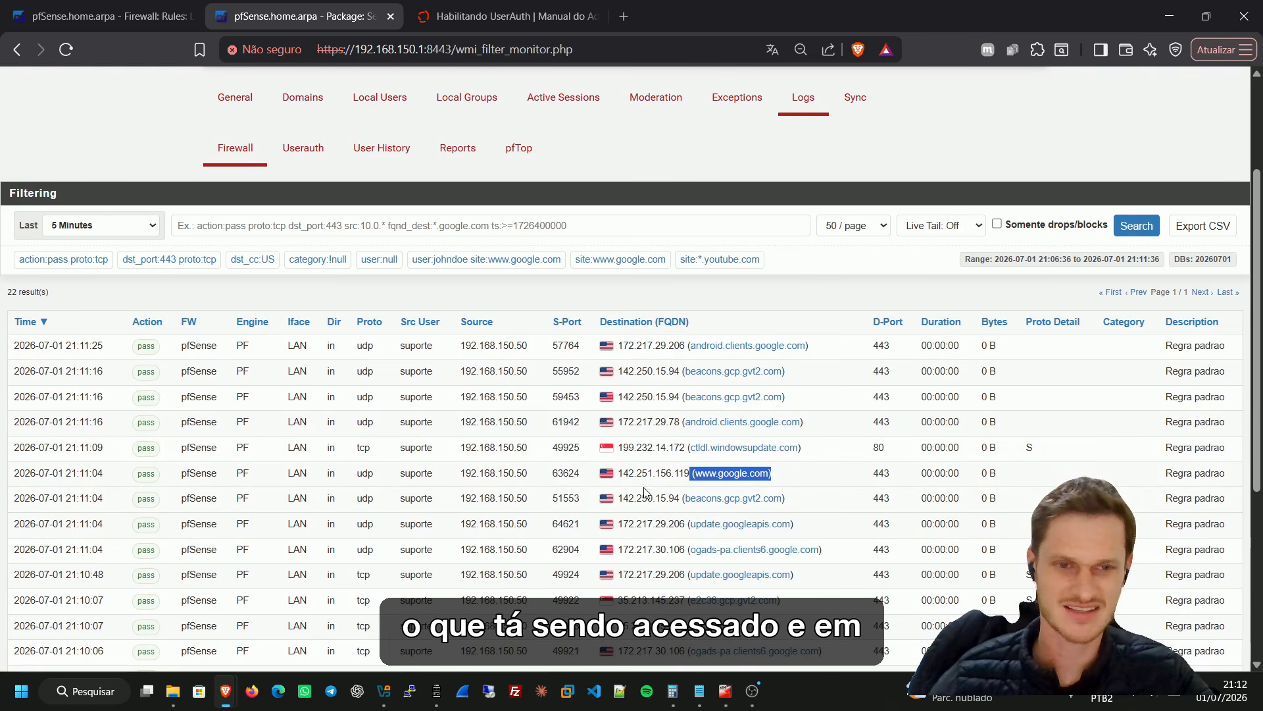
drag(1232, 478, 1153, 479)
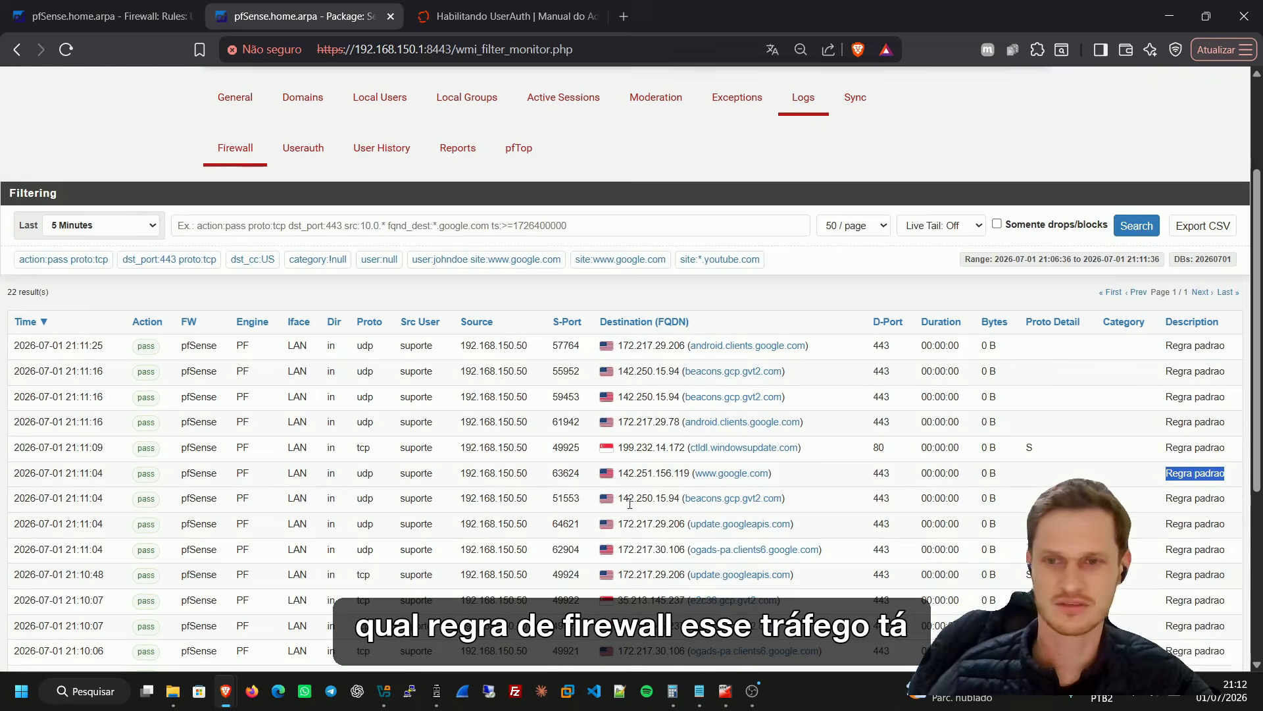
scroll(629, 503, up, 2)
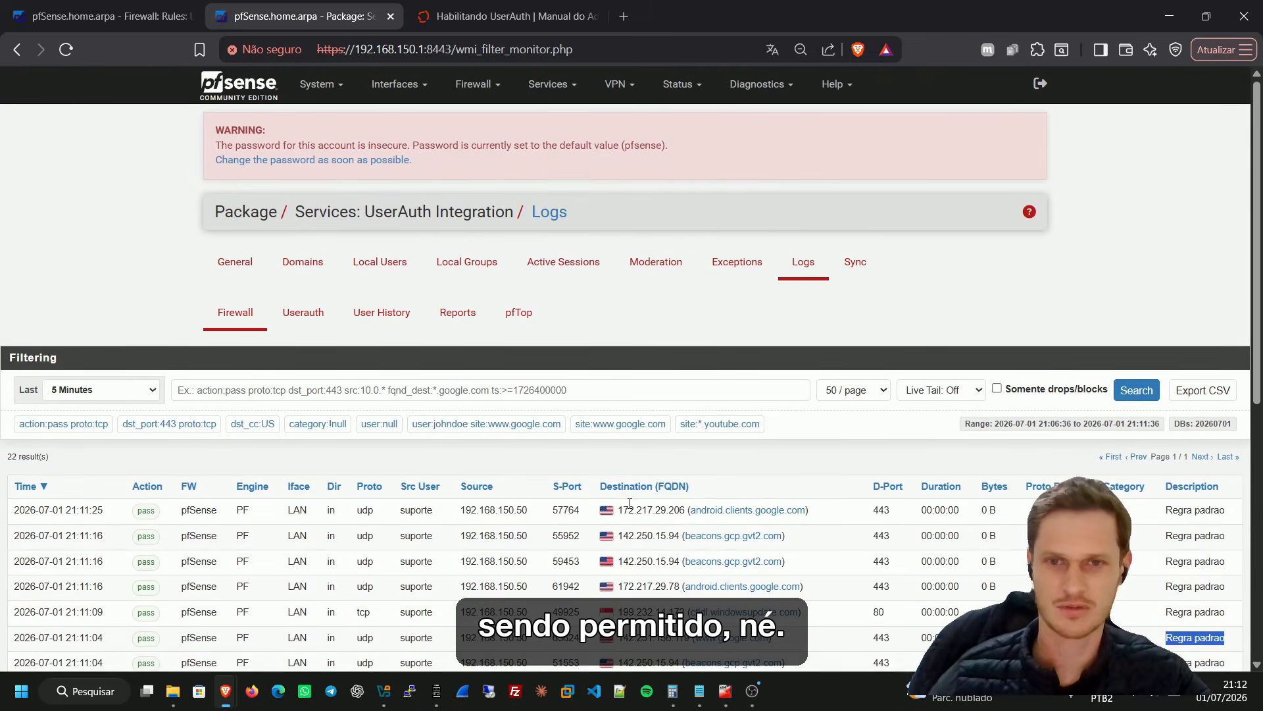
Open the LAN firewall rule "Regra padrao" and check its packet logging option and description
click(492, 90)
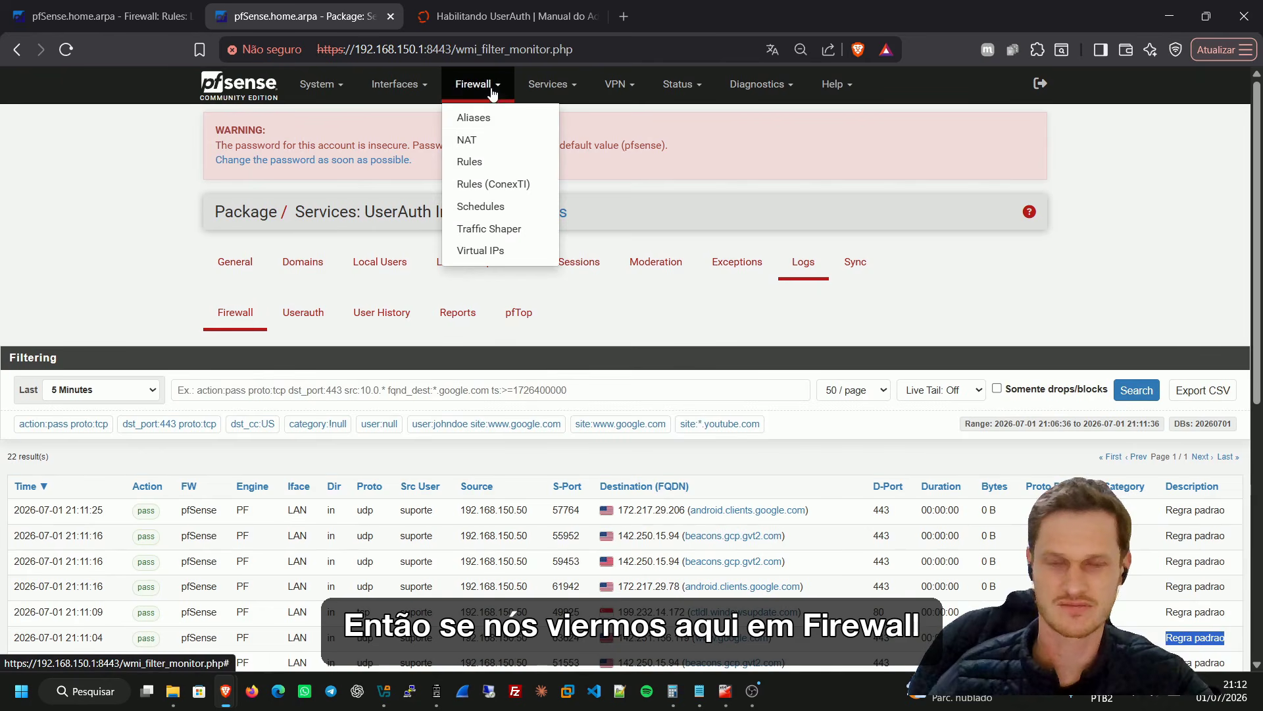
click(482, 175)
click(368, 265)
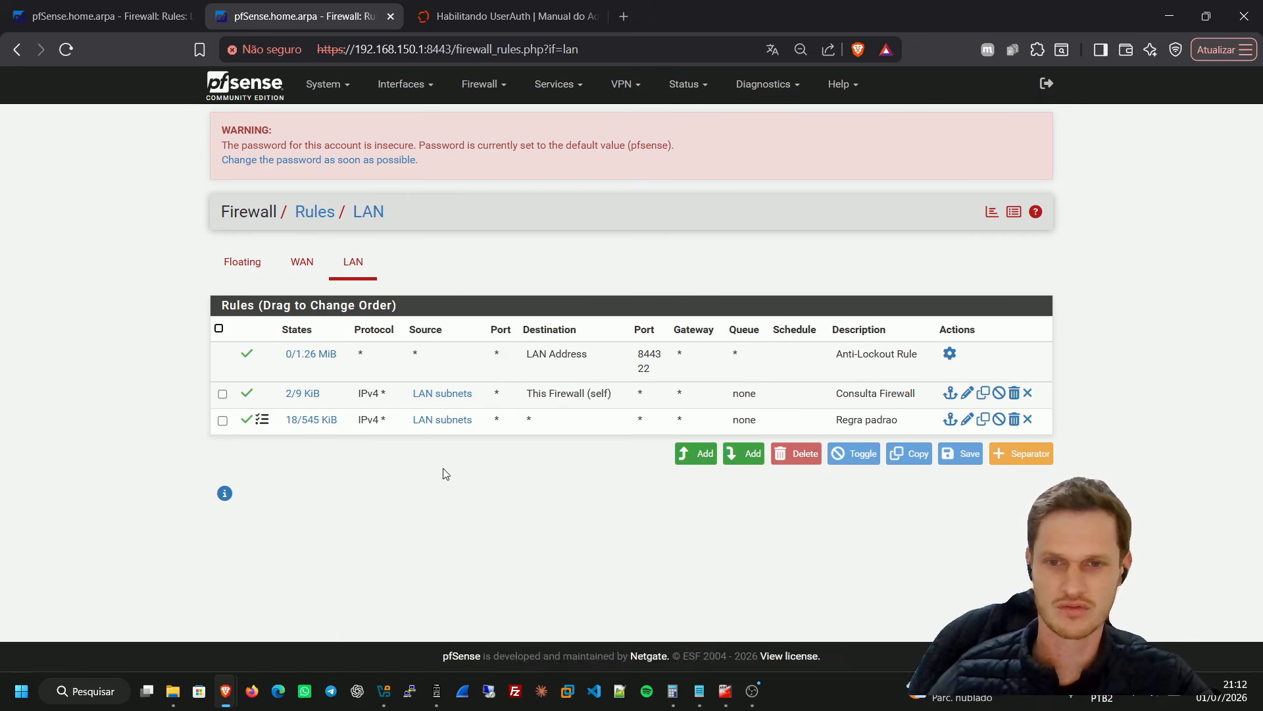
click(967, 419)
click(322, 625)
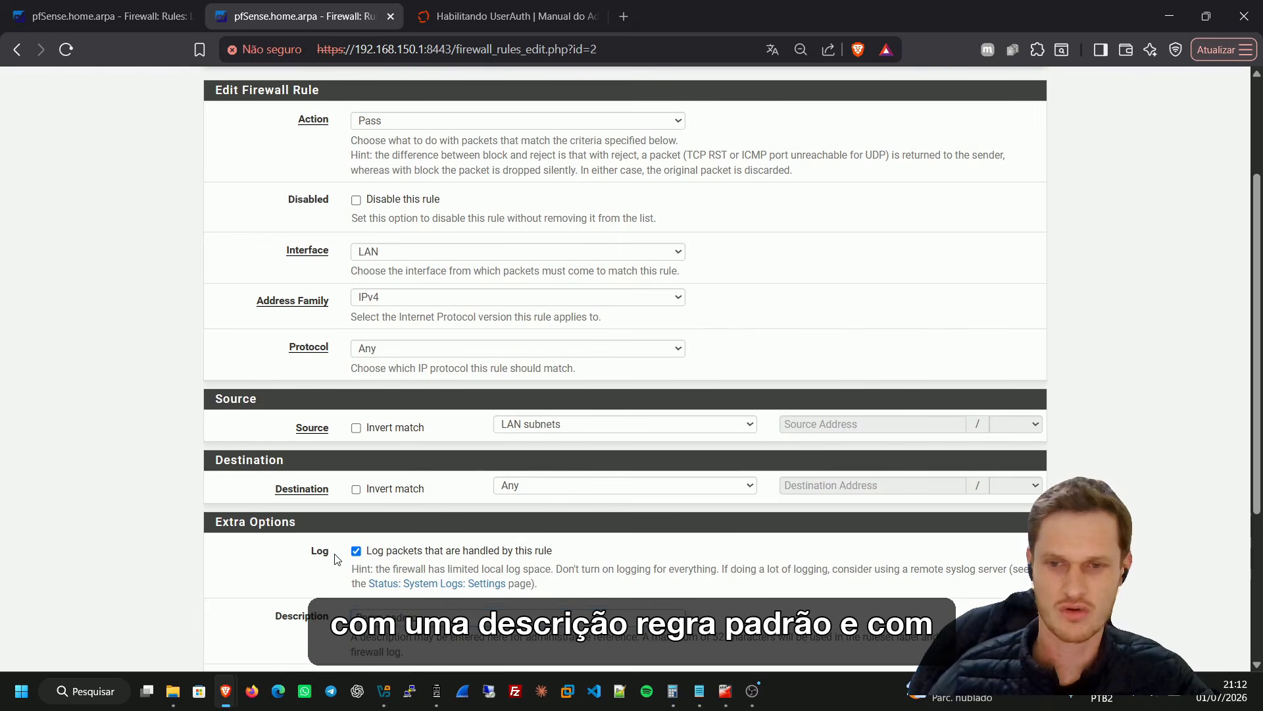
drag(329, 554, 309, 565)
scroll(422, 544, down, 1)
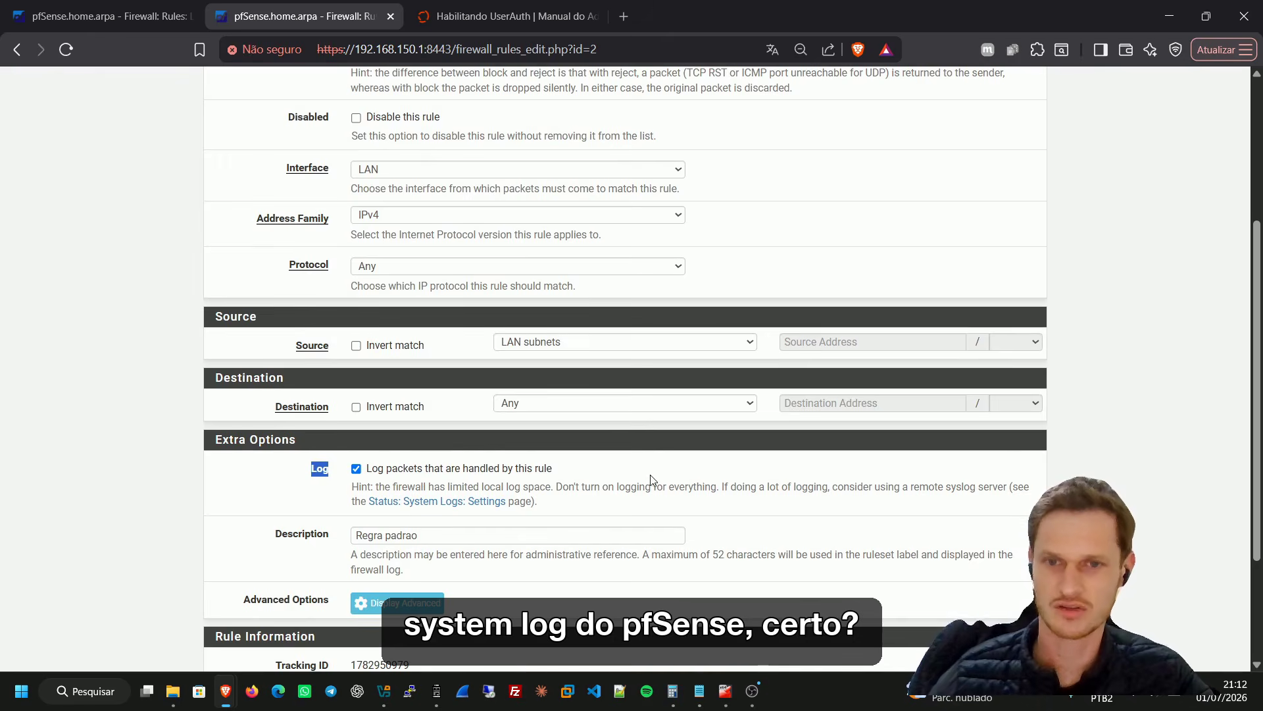
scroll(653, 479, down, 2)
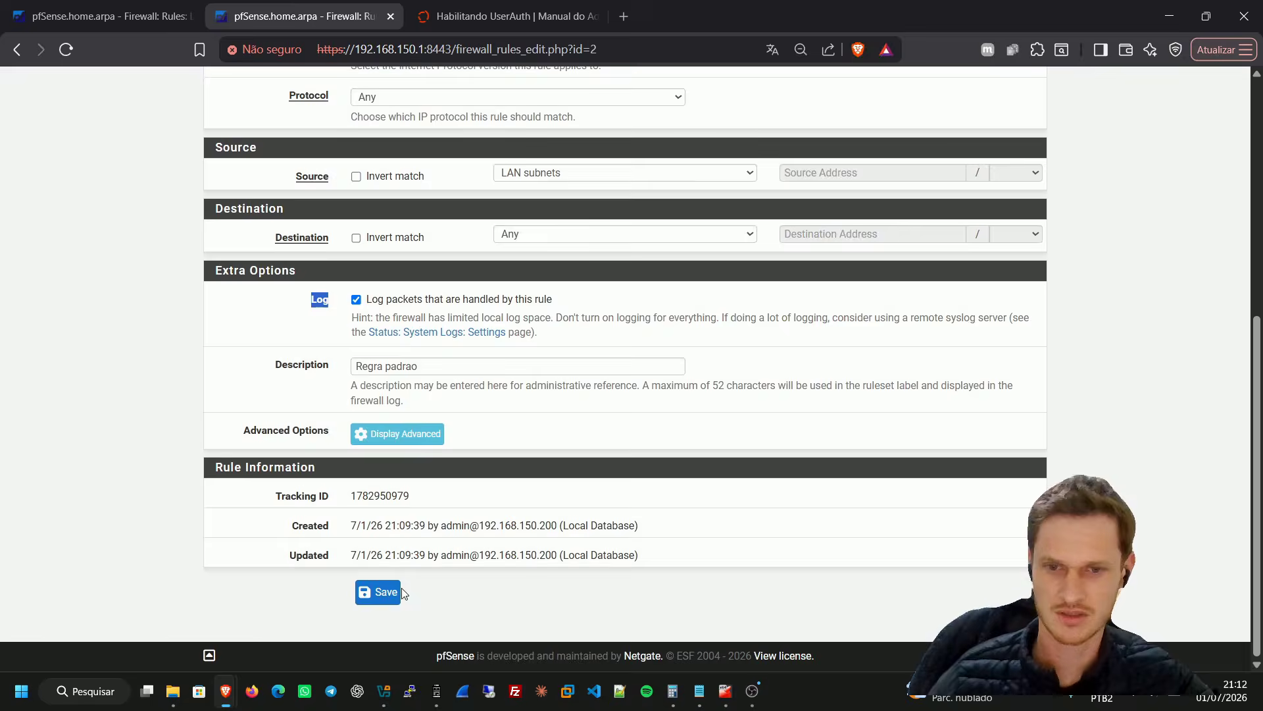
scroll(435, 402, up, 1)
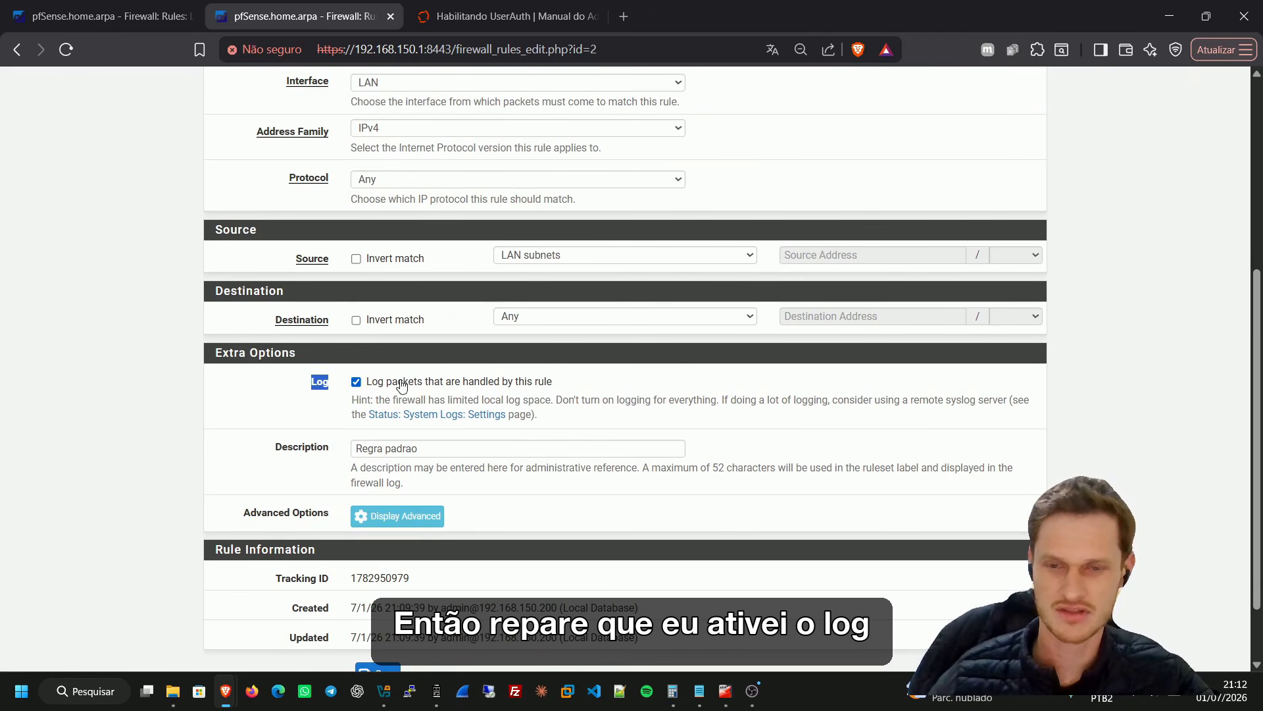
drag(428, 450, 363, 448)
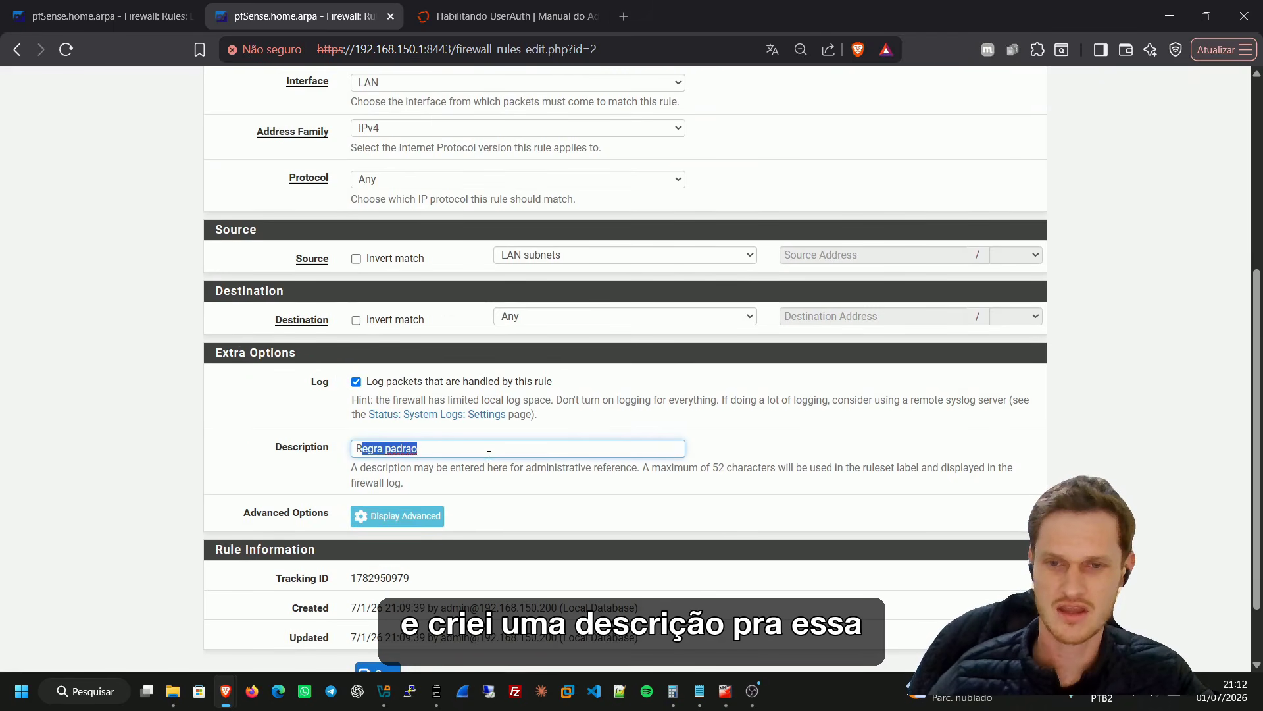
scroll(512, 433, up, 4)
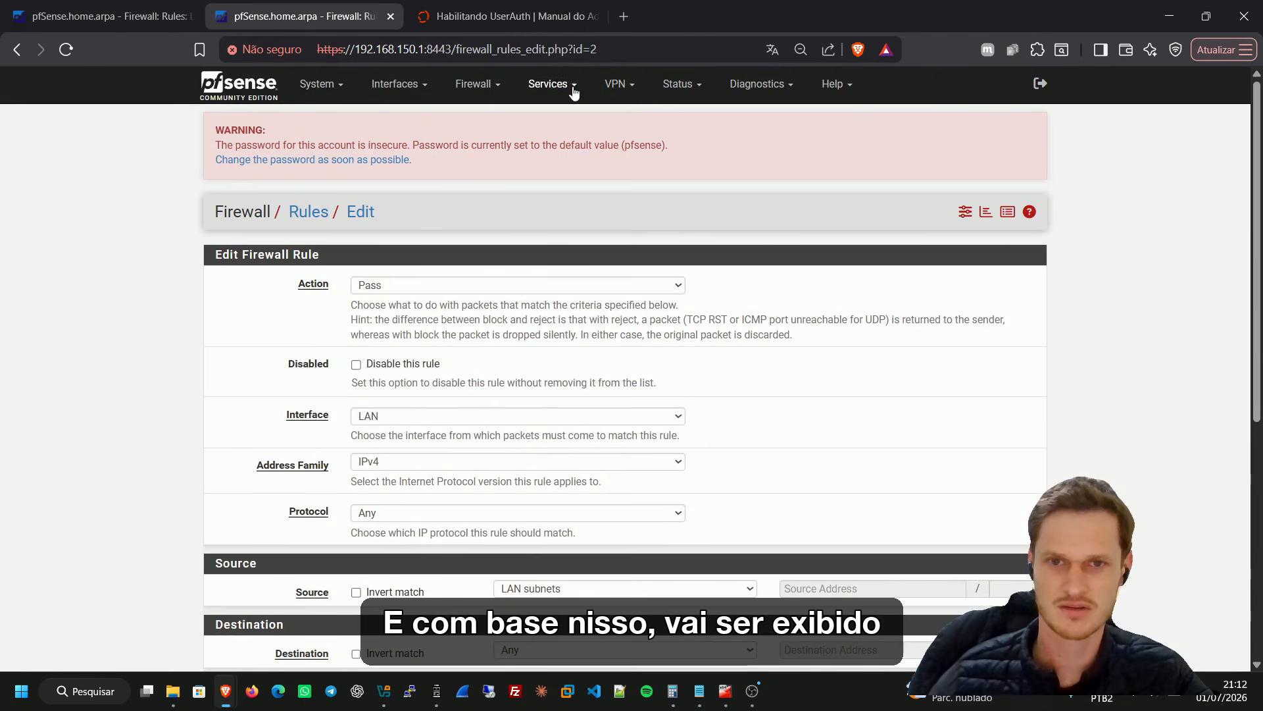
Return to the UserAuth Integration firewall logs and review the user's traffic from the last 5 minutes
click(566, 86)
click(604, 562)
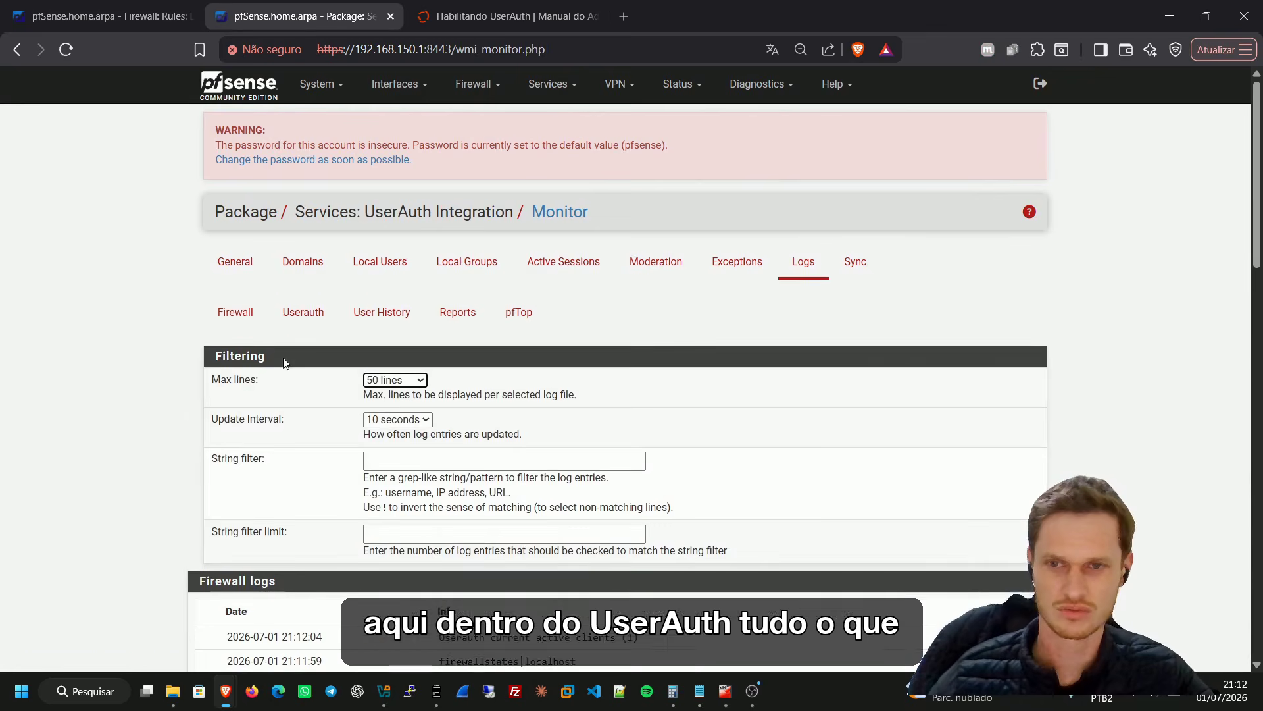
click(238, 313)
scroll(728, 452, down, 4)
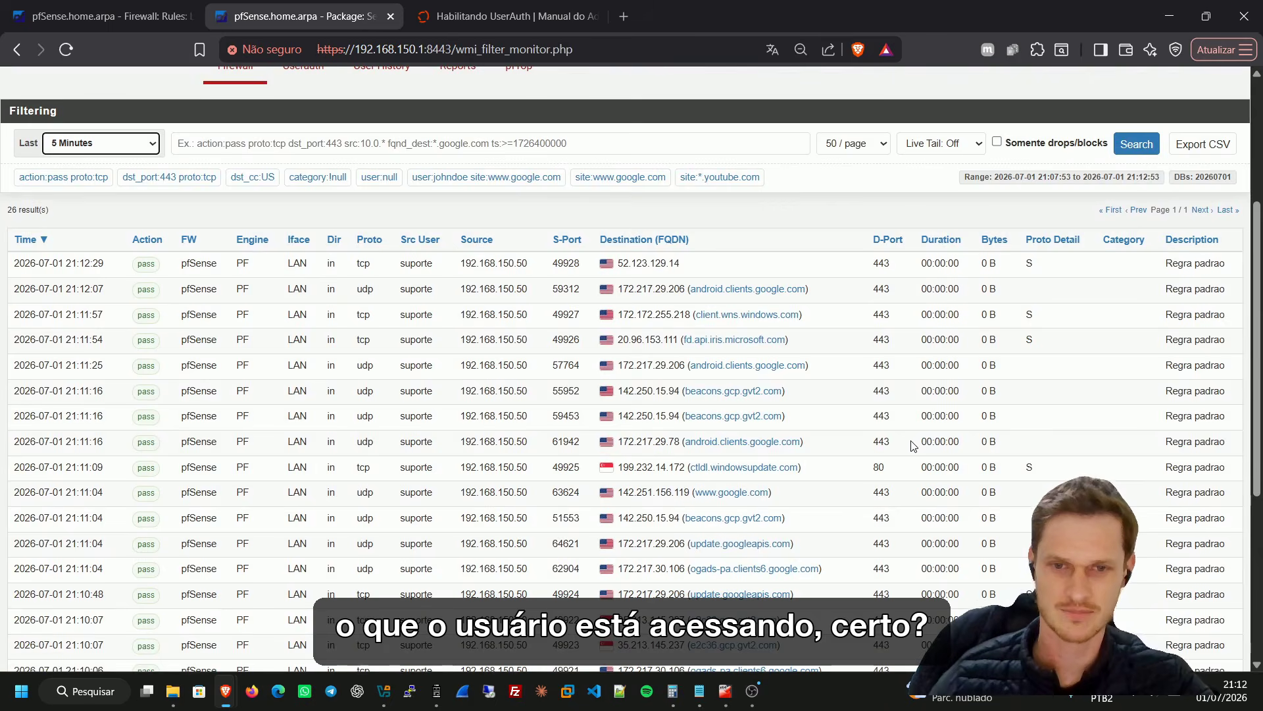
scroll(913, 446, up, 4)
Open NGRules Integration, check the aliases in its rules configuration, and view the real-time traffic logs
click(562, 86)
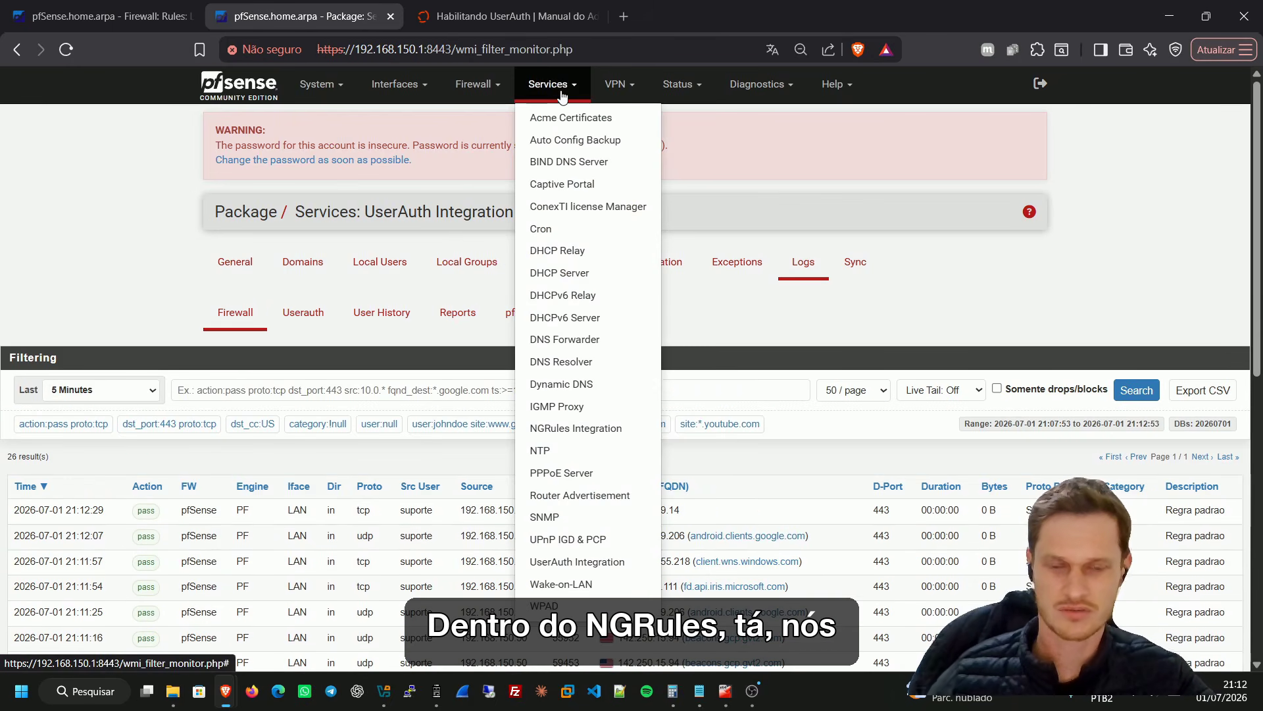
click(595, 429)
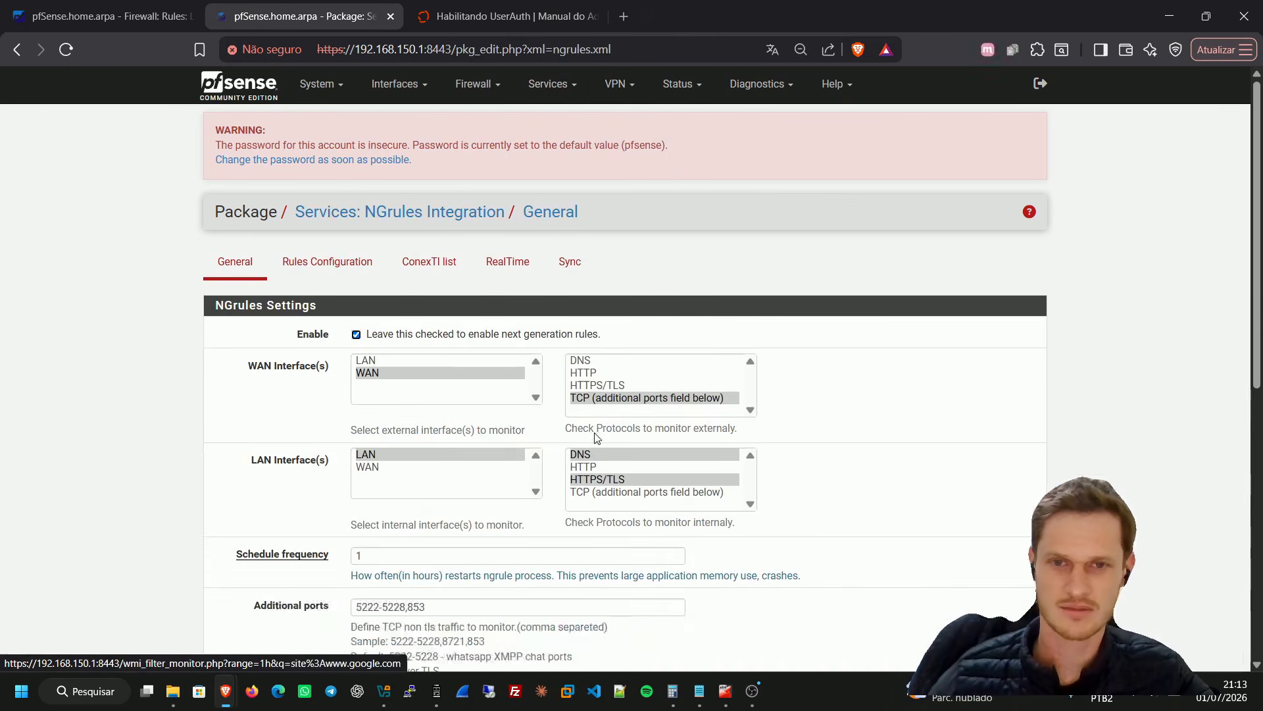
click(528, 281)
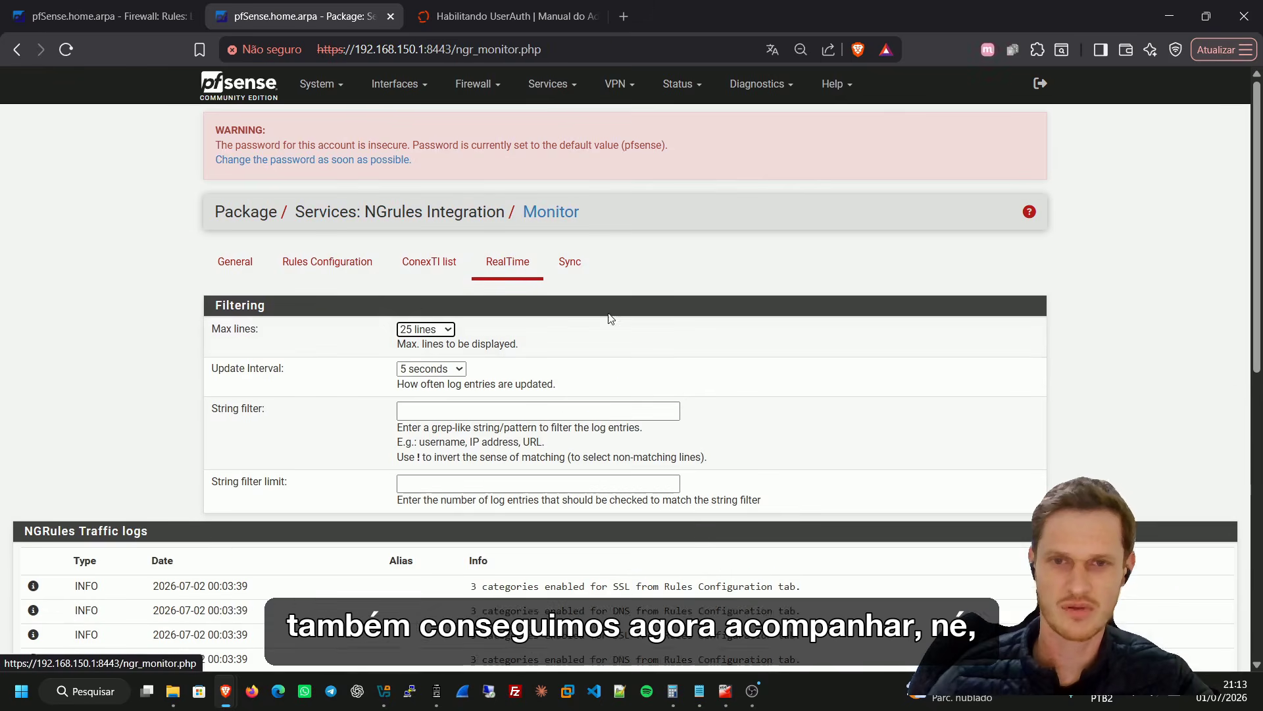
click(322, 281)
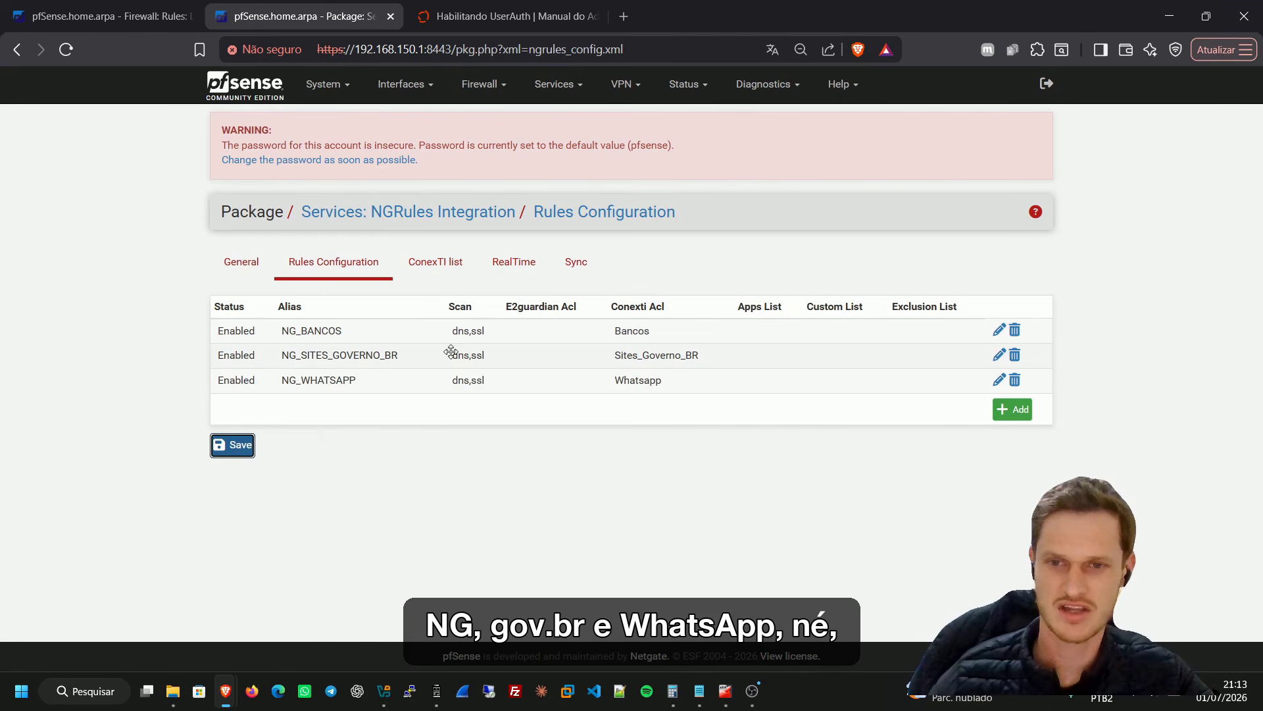
click(514, 263)
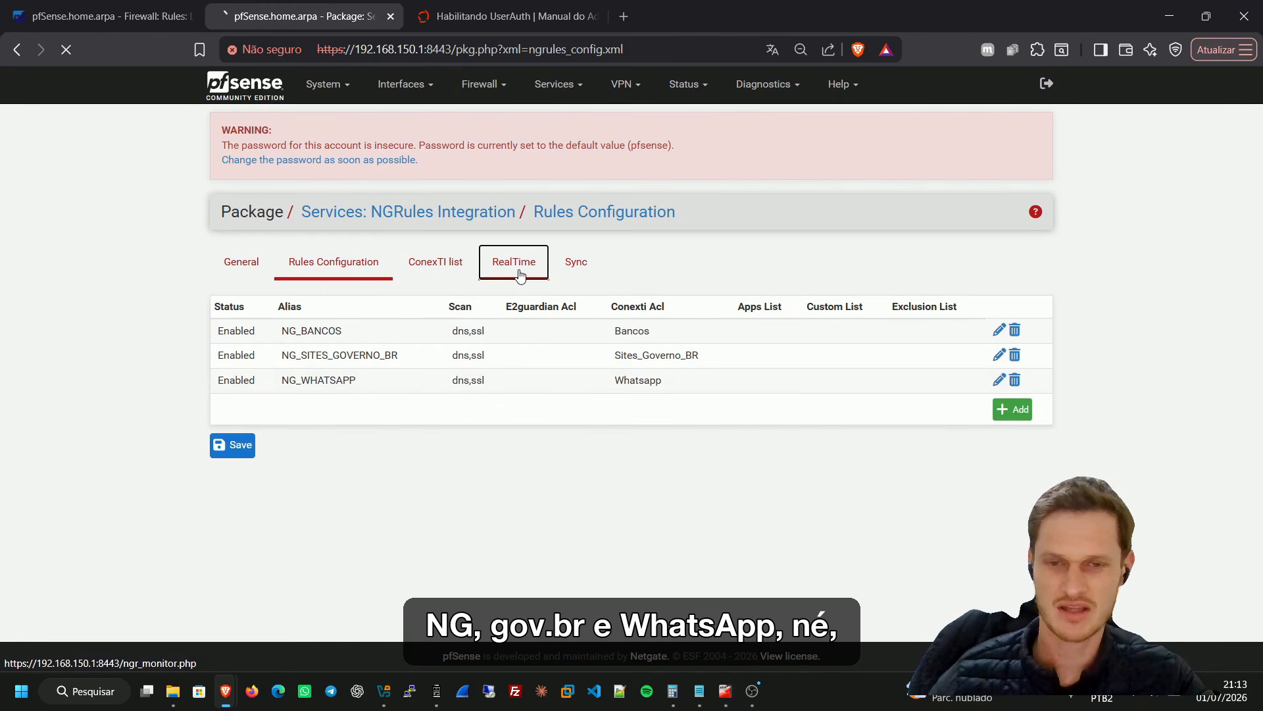
scroll(678, 552, down, 3)
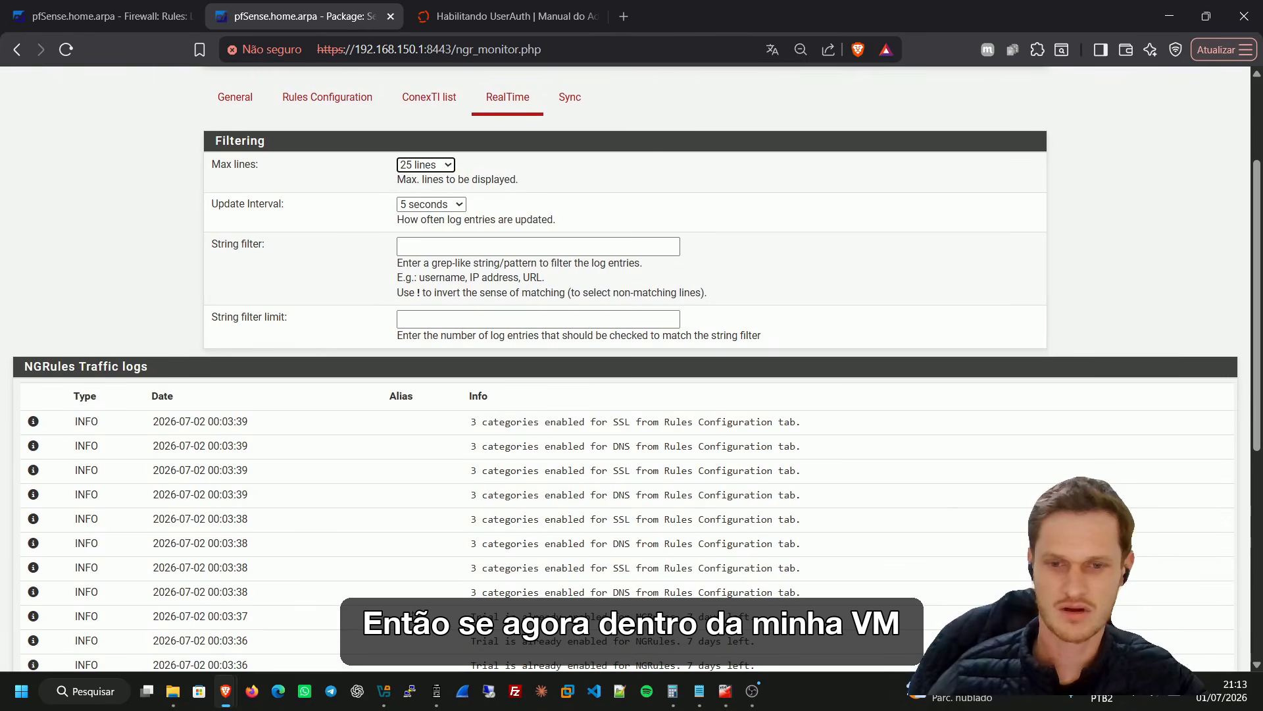
Switch to the Win10 virtual machine and open bb.com.br in a new browser tab
mouse_move(725, 691)
click(806, 592)
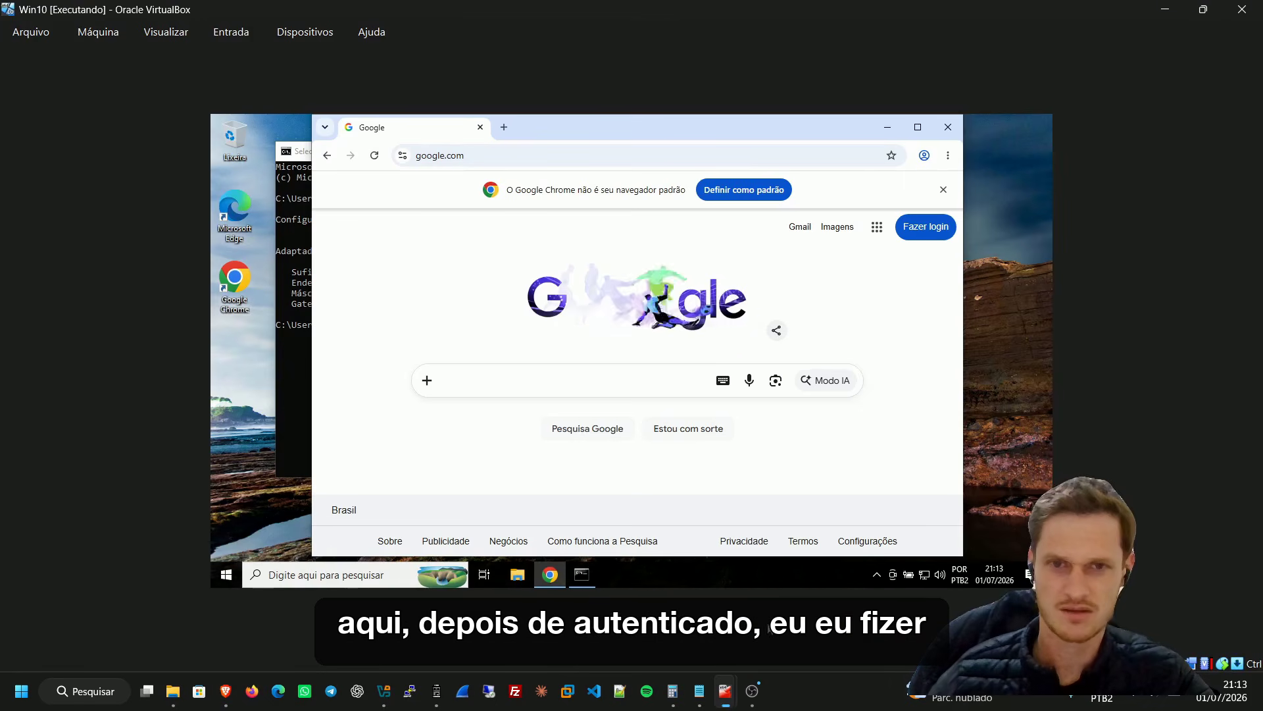
click(504, 127)
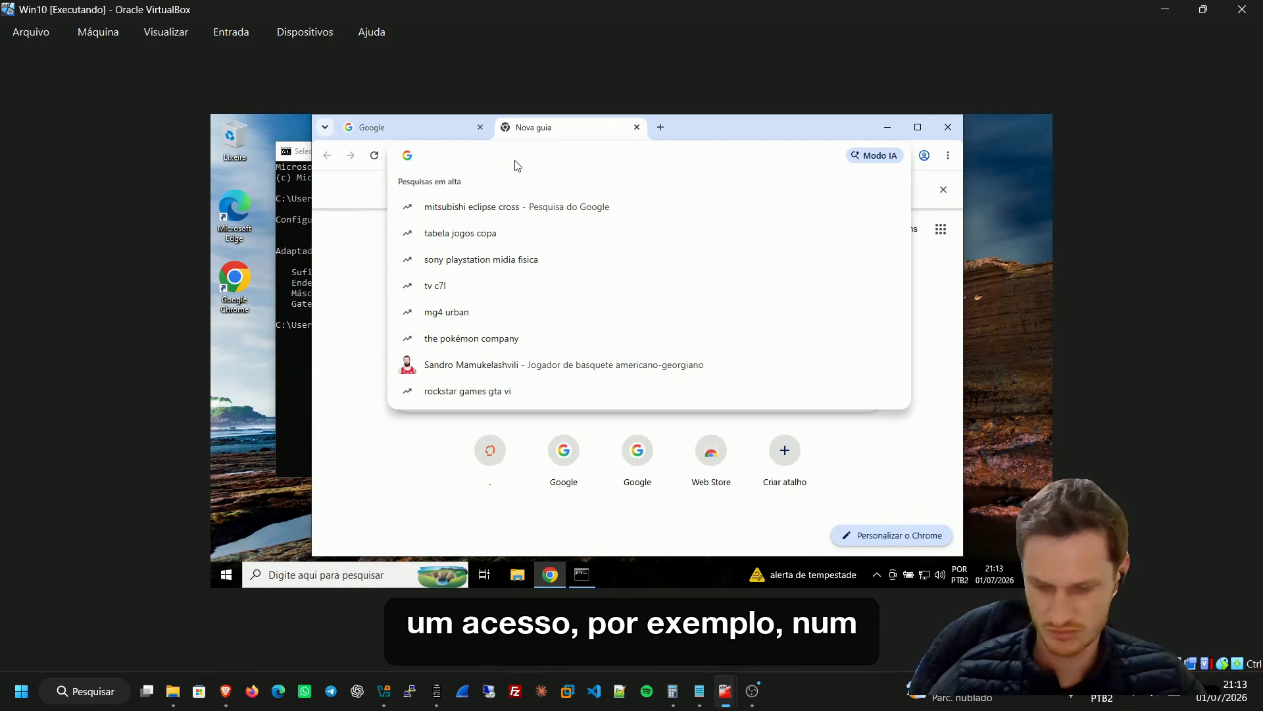
text(bb.com.br)
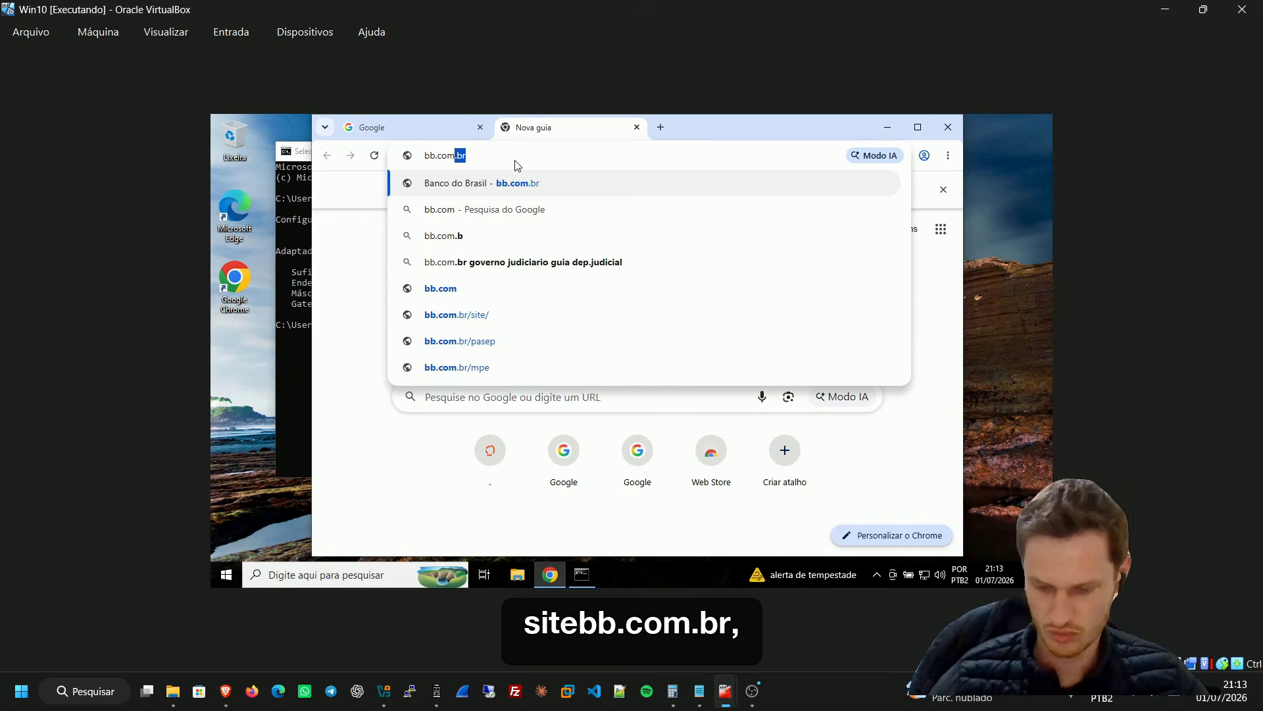
key(Return)
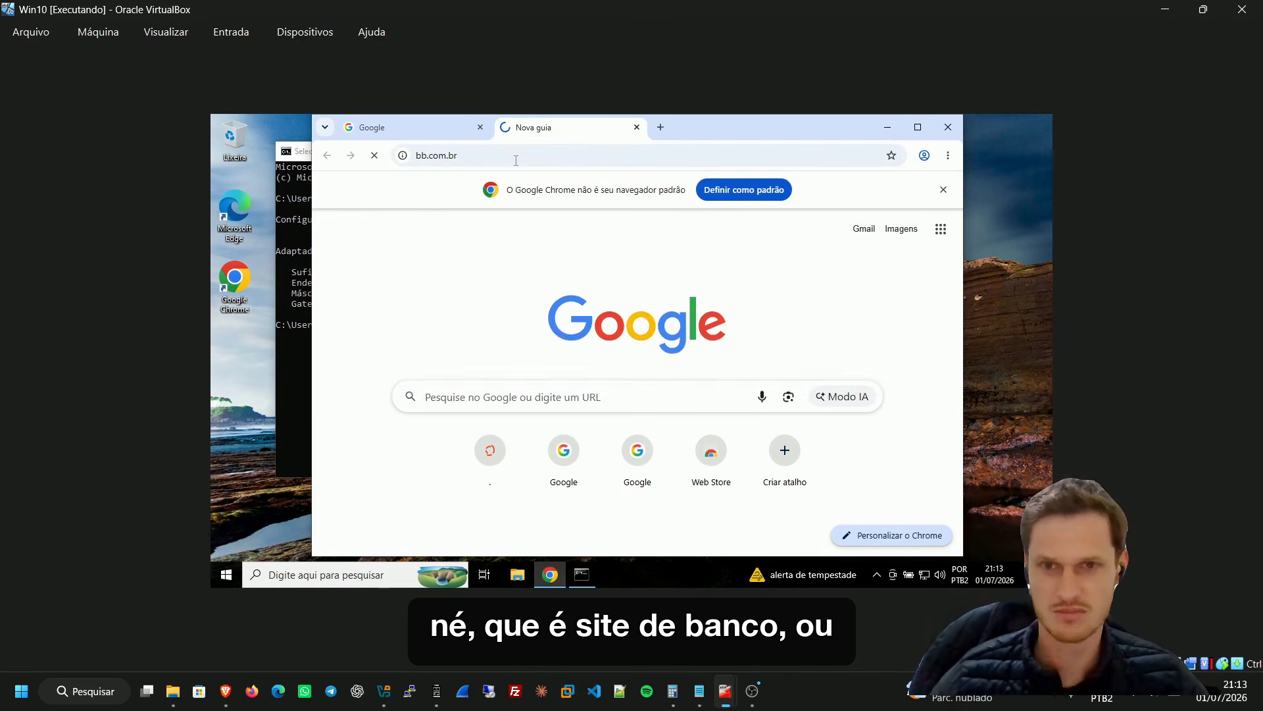
Open gov.br in another new browser tab on the Win10 client
click(660, 127)
text(gov.b)
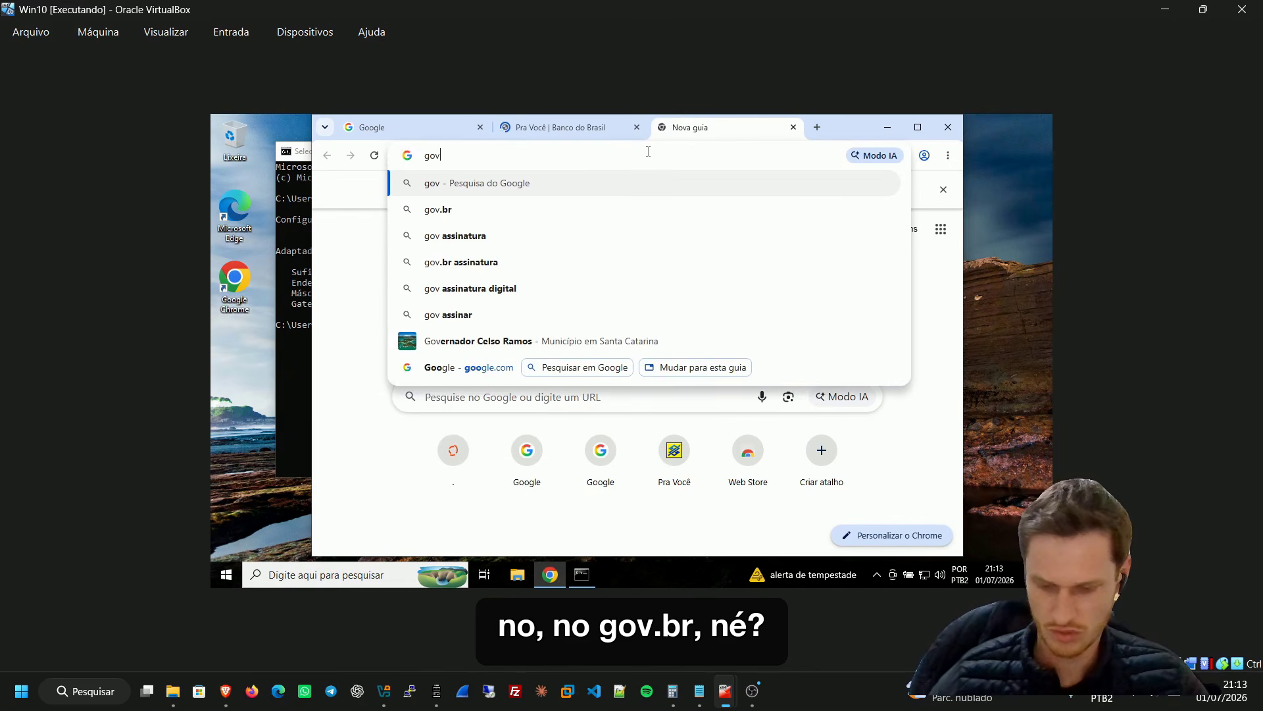
text(r)
key(Return)
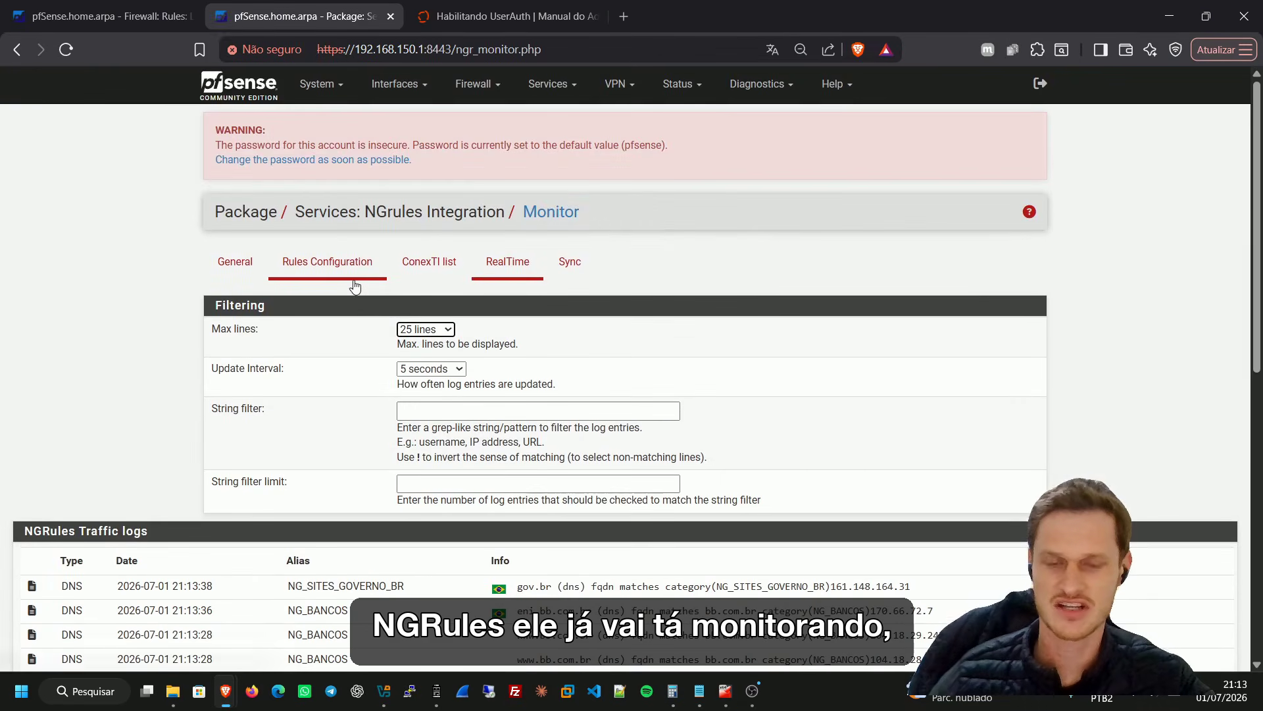
Switch back to the pfSense web interface and examine the real-time NGRules traffic logs for NG_BANCOS and NG_SITES_GOVERNO_BR matches
scroll(354, 282, down, 4)
scroll(435, 417, down, 1)
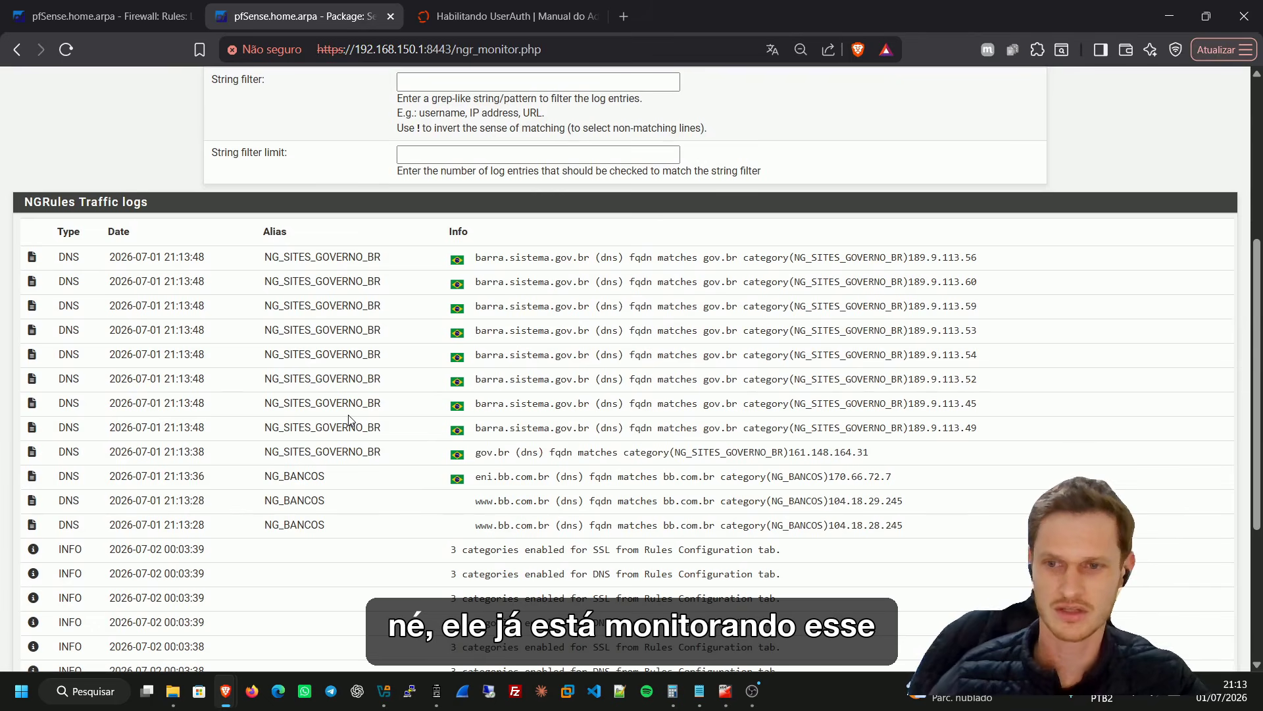
scroll(361, 519, down, 5)
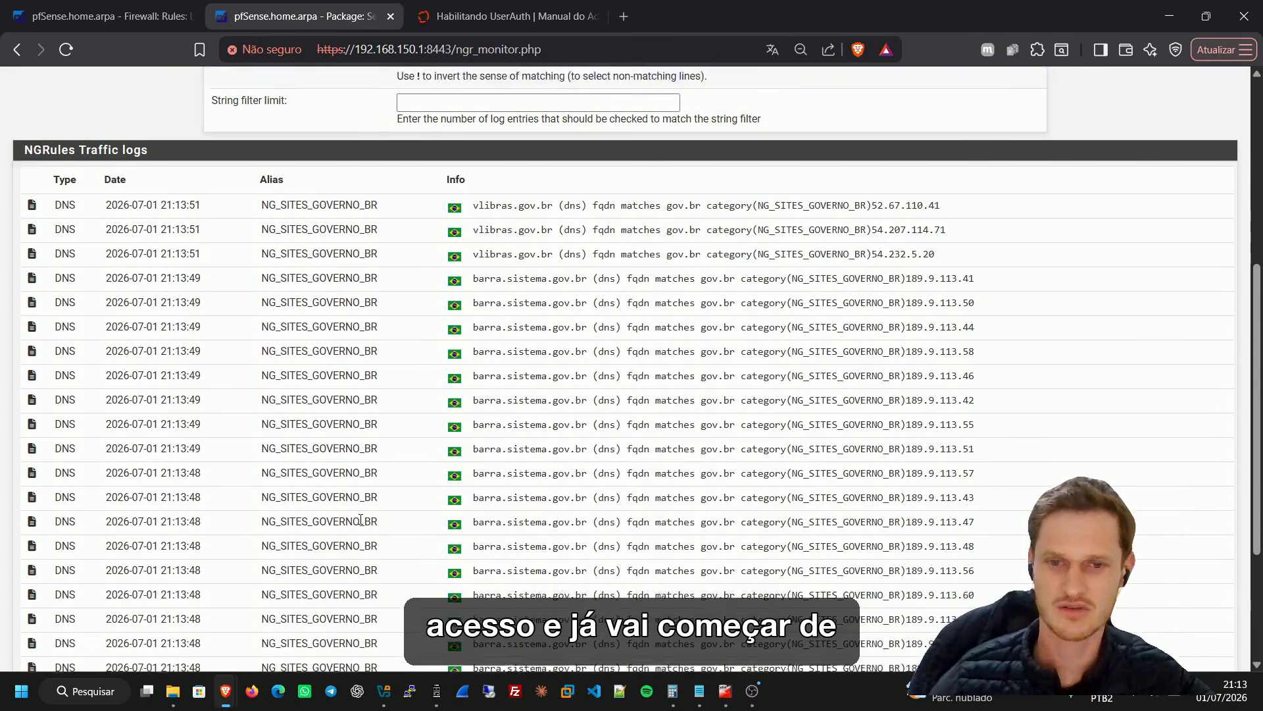
drag(284, 572, 246, 549)
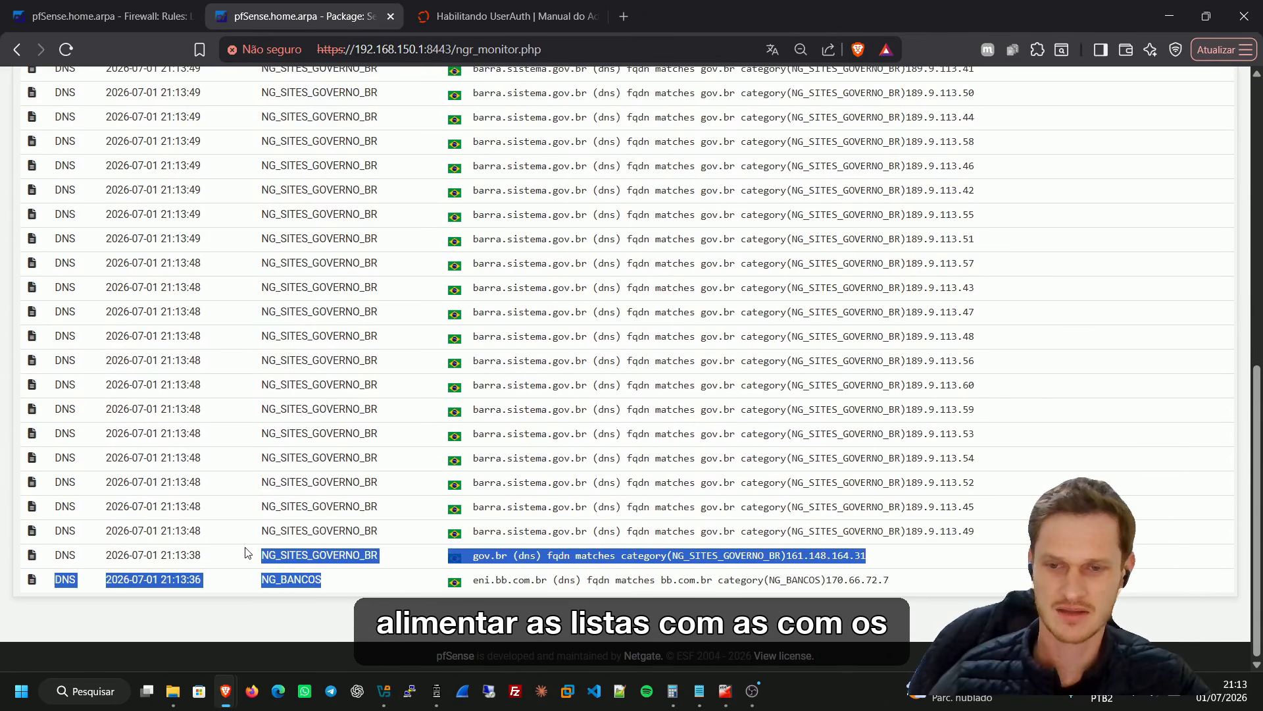
scroll(325, 380, down, 5)
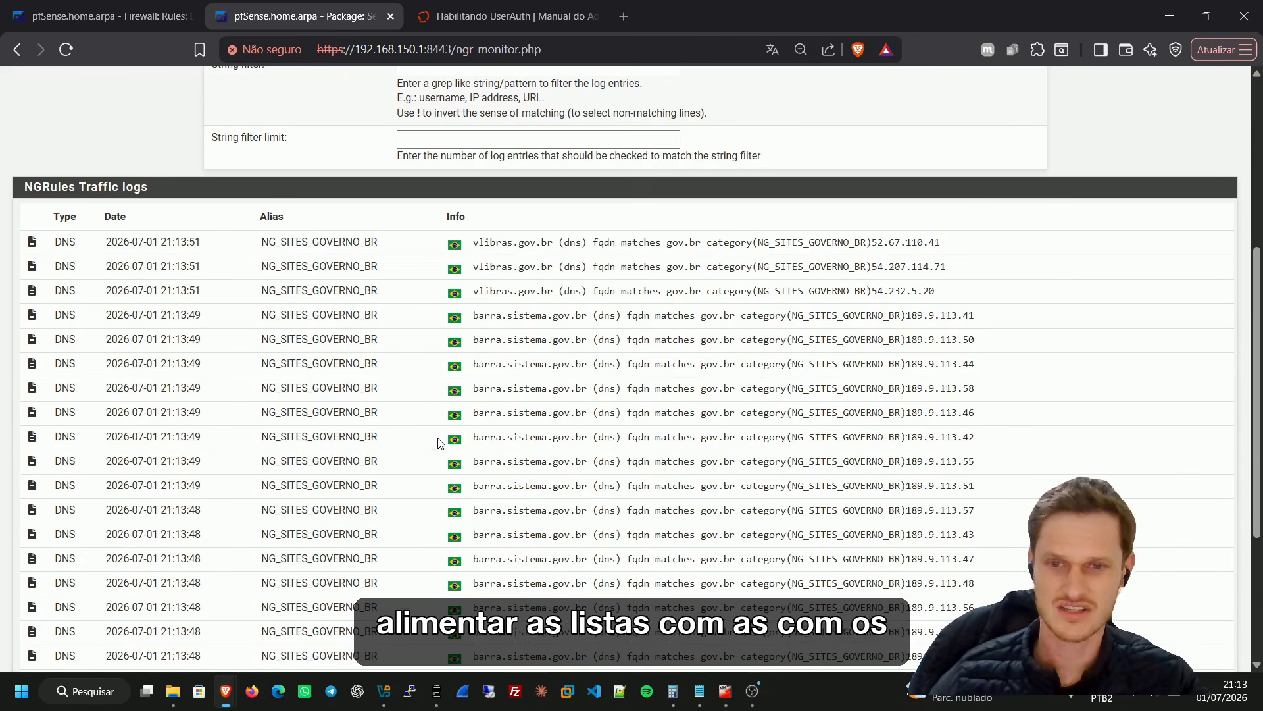
scroll(413, 457, up, 5)
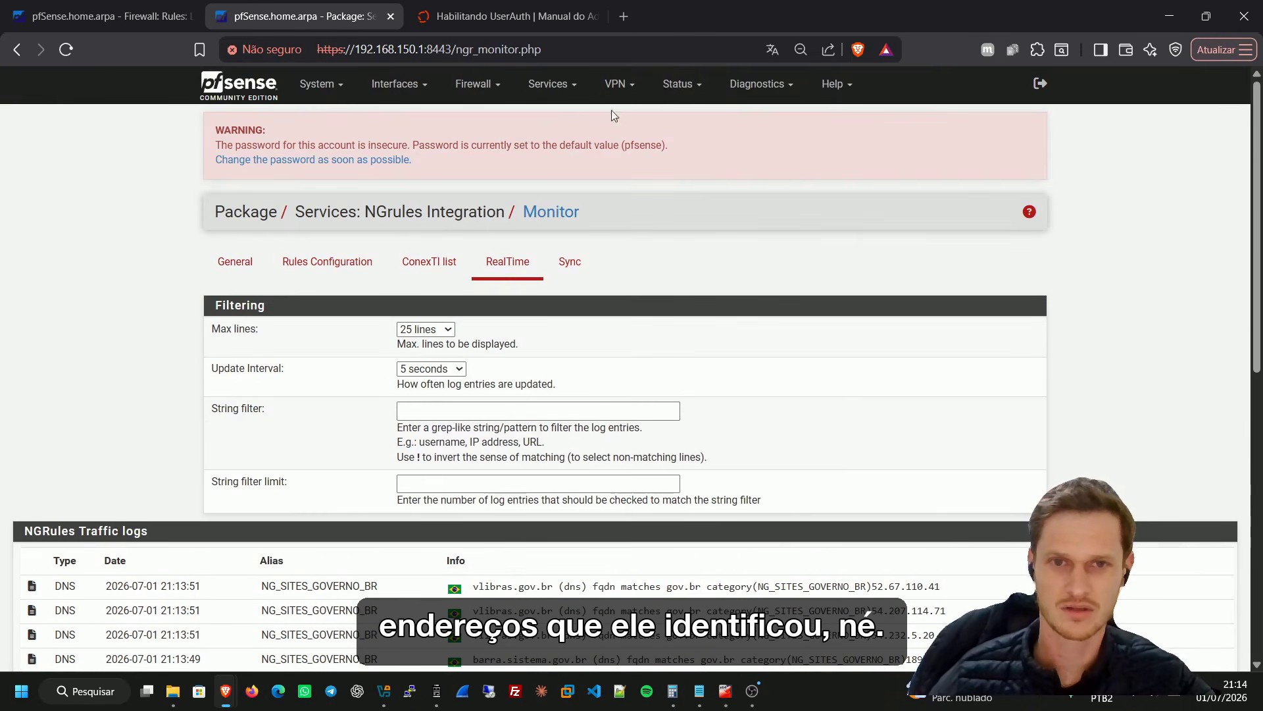
Open the Diagnostics Tables page in a new browser tab and display the addresses in the NG_BANCOS table
click(756, 84)
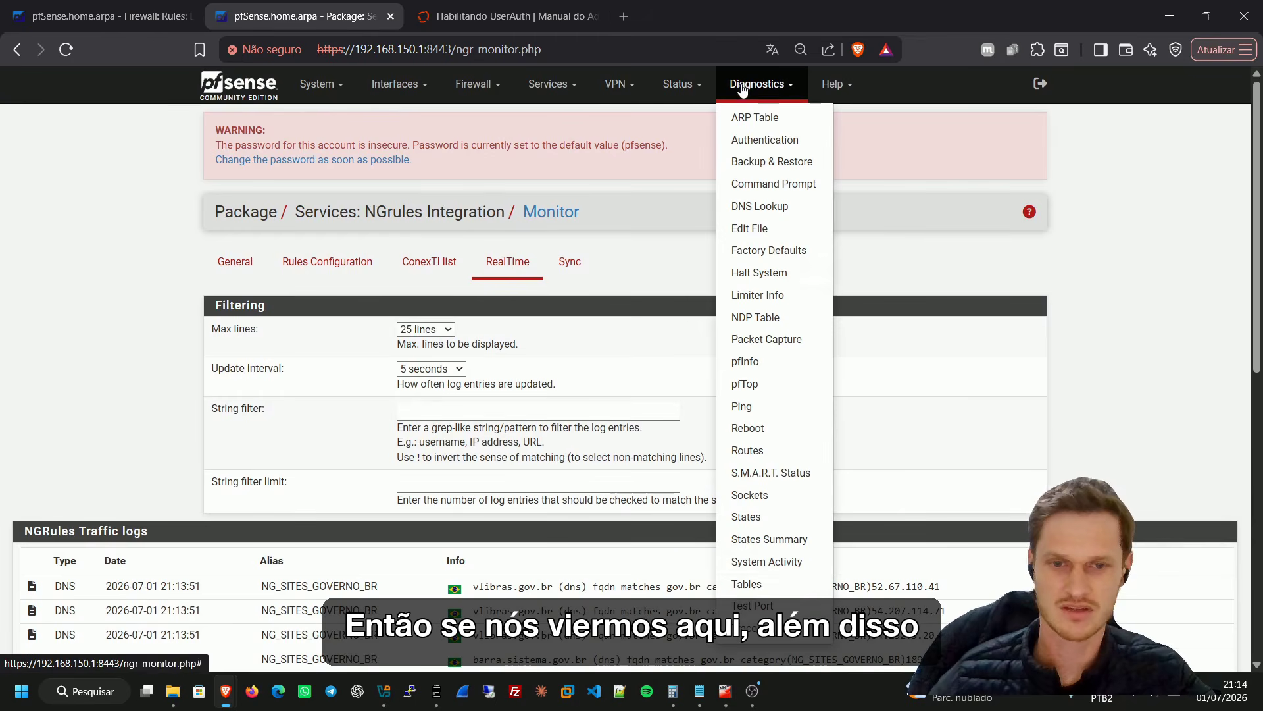
middle_click(750, 590)
click(506, 16)
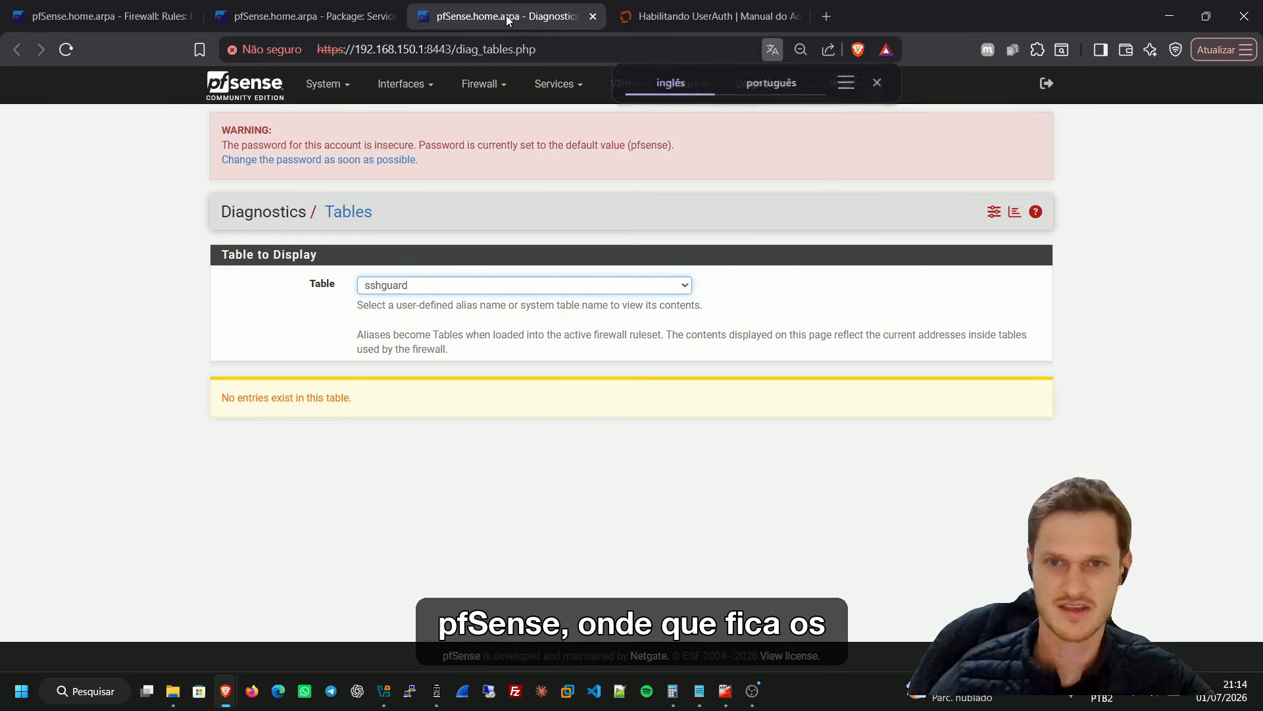
click(416, 288)
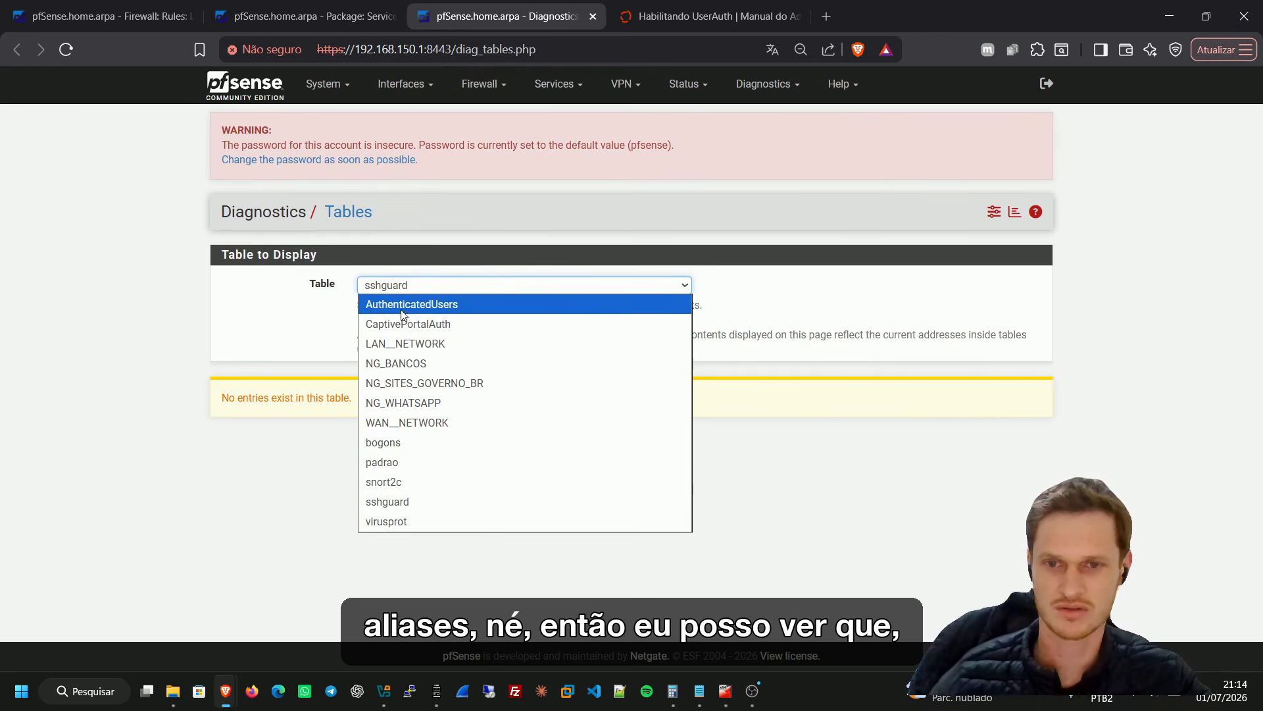
click(415, 370)
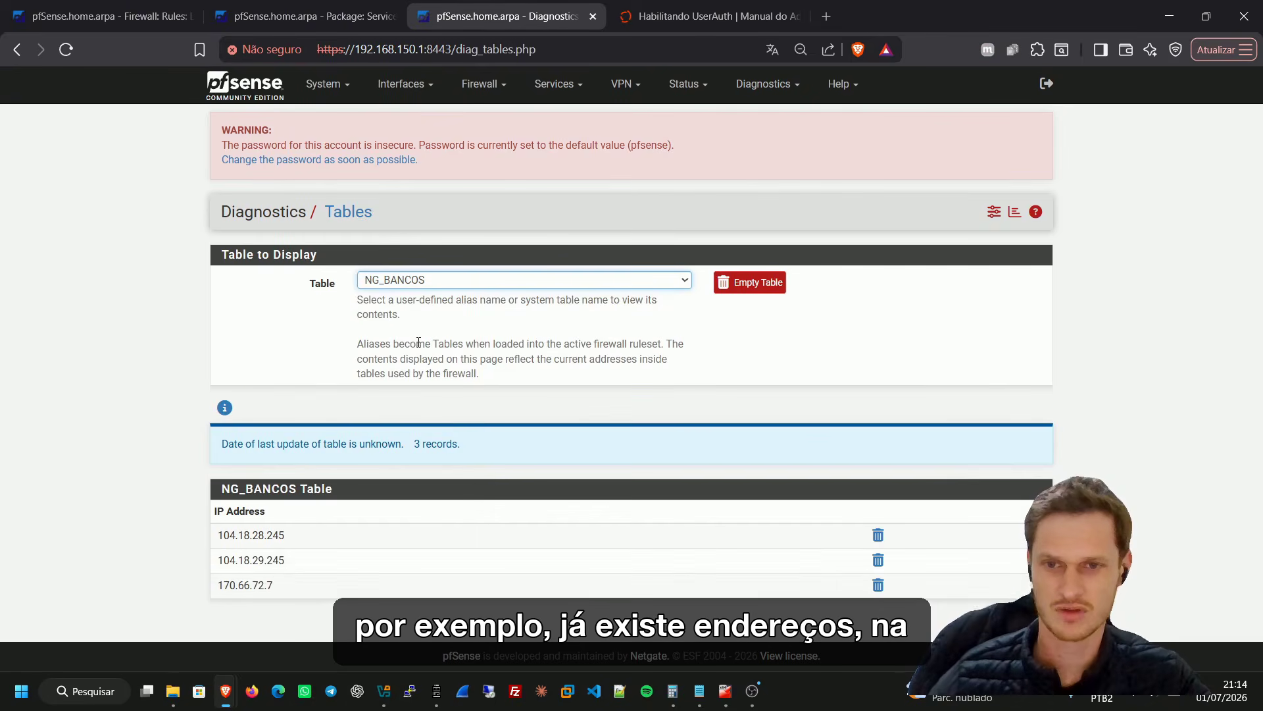
drag(281, 591, 217, 541)
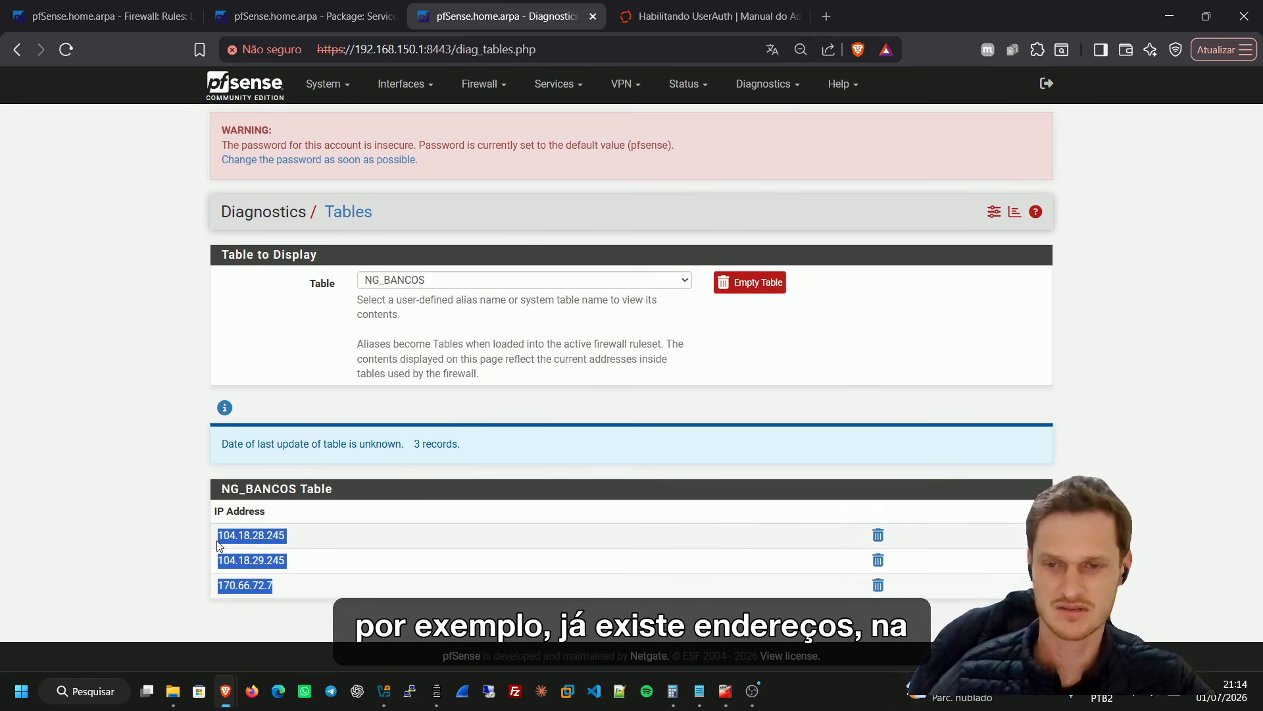
Display the NG_SITES_GOVERNO_BR table and look through its IP addresses
click(409, 281)
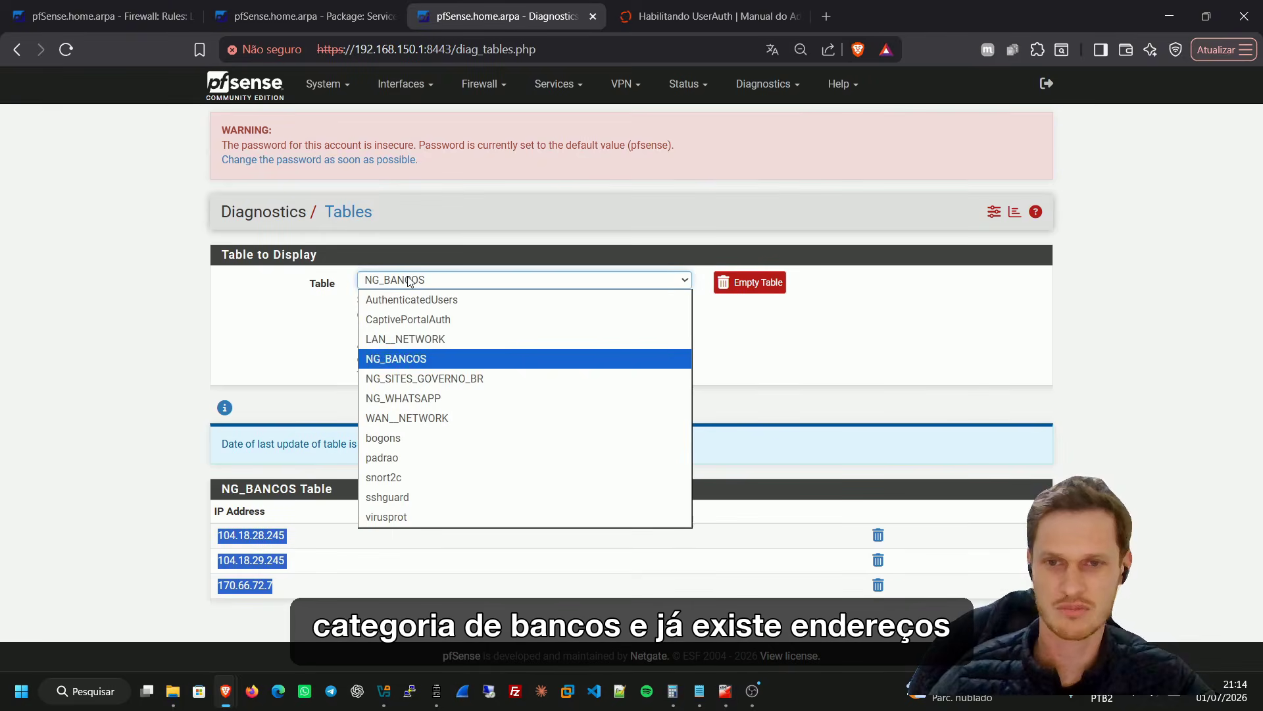
click(414, 378)
scroll(268, 555, down, 1)
scroll(267, 556, up, 5)
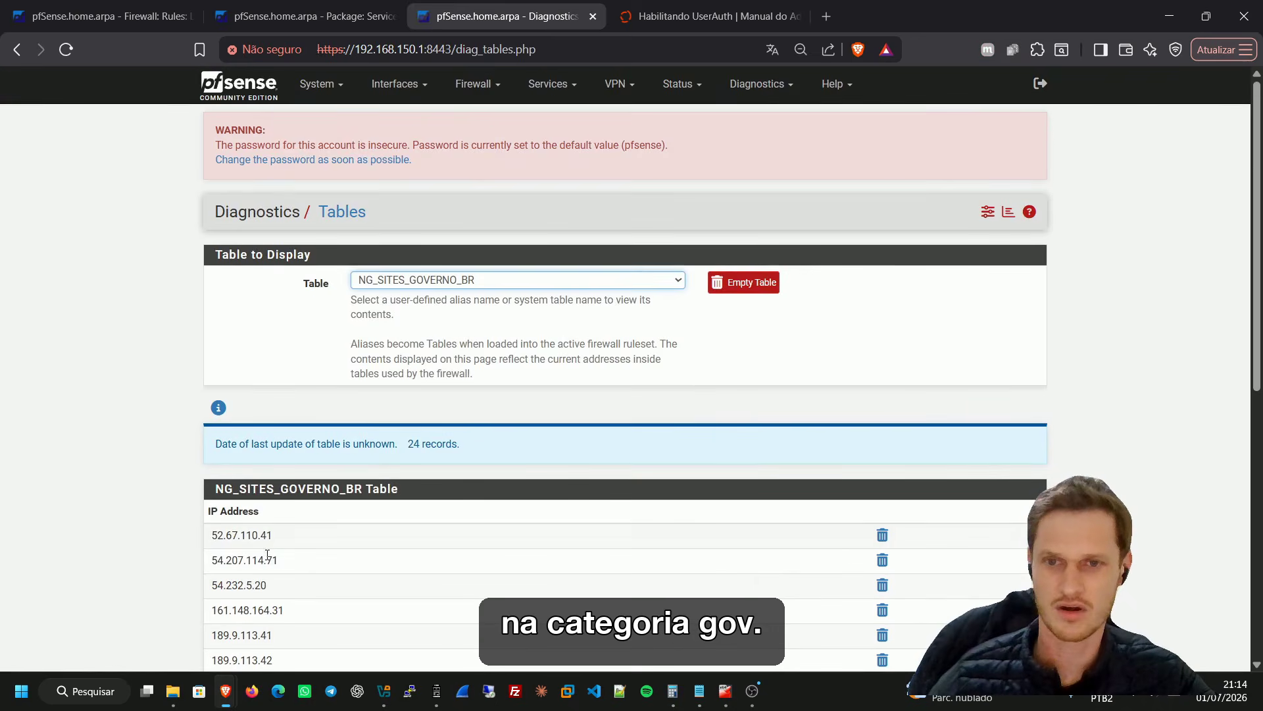
scroll(279, 542, down, 8)
scroll(279, 538, up, 8)
scroll(279, 541, up, 1)
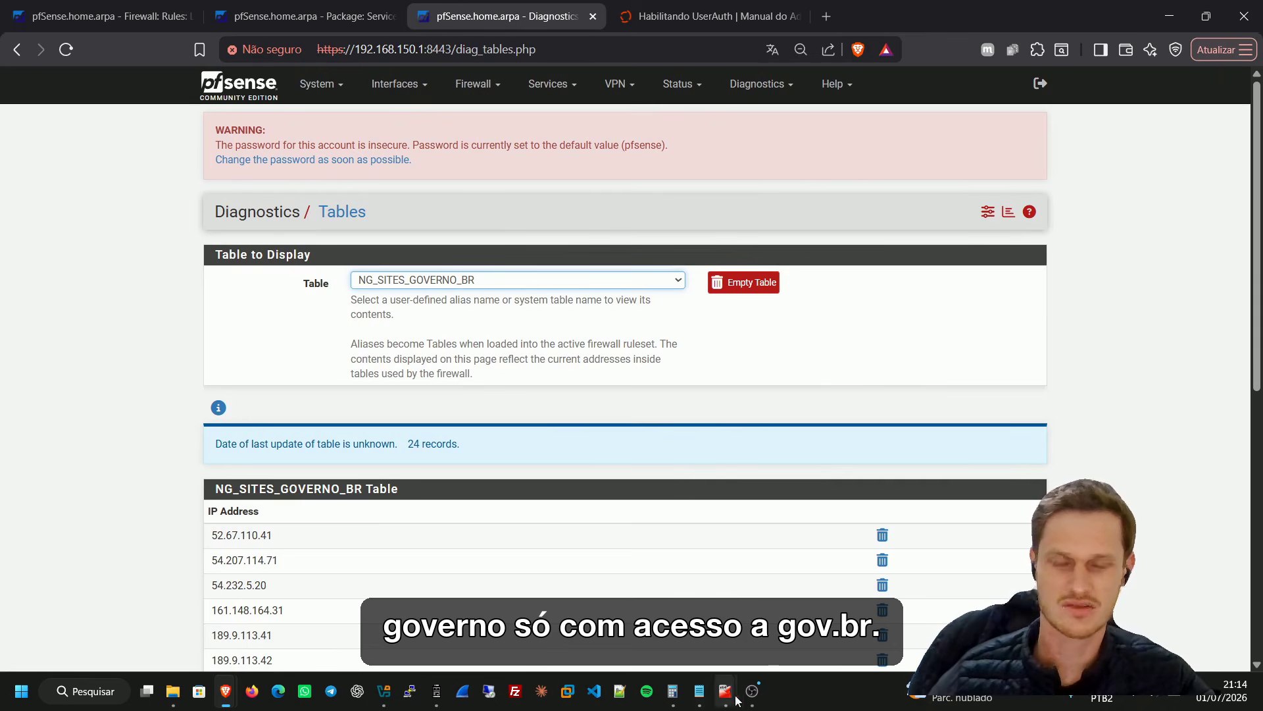
Return to the NGRules browser tab, open the UserAuth Integration firewall logs, and examine the client's accessed destinations
click(318, 20)
click(846, 250)
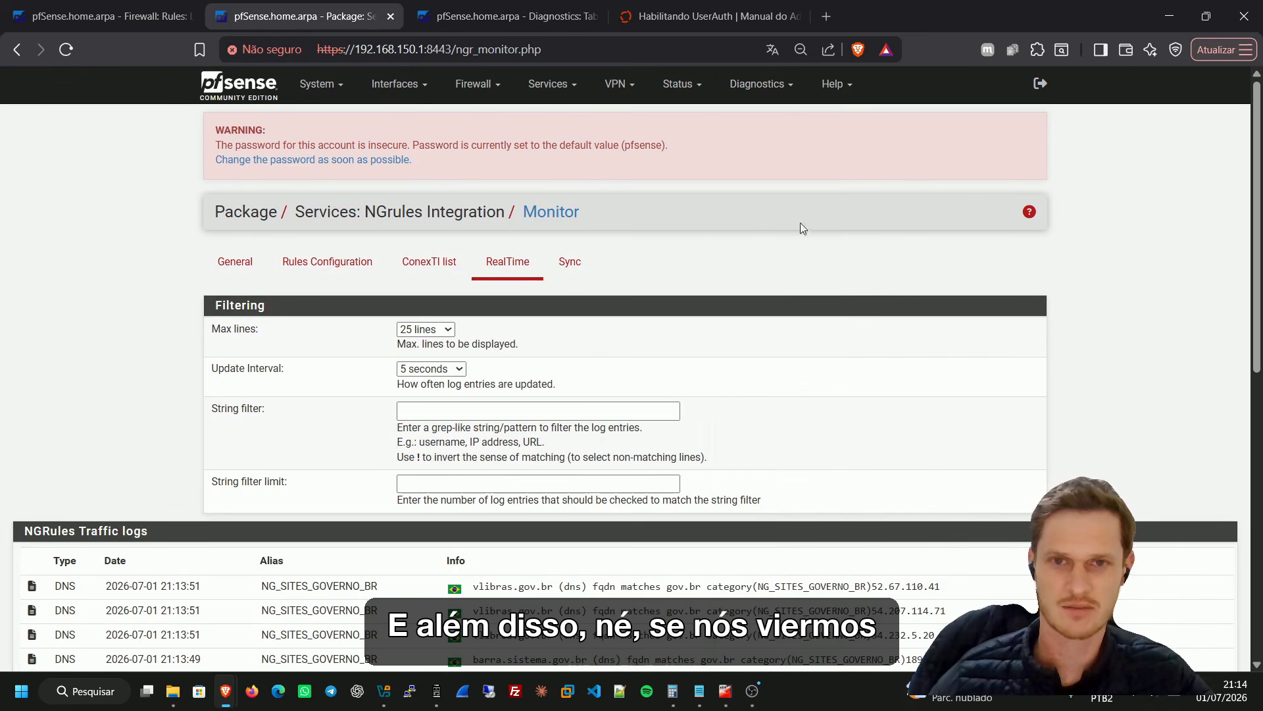
click(548, 84)
click(602, 565)
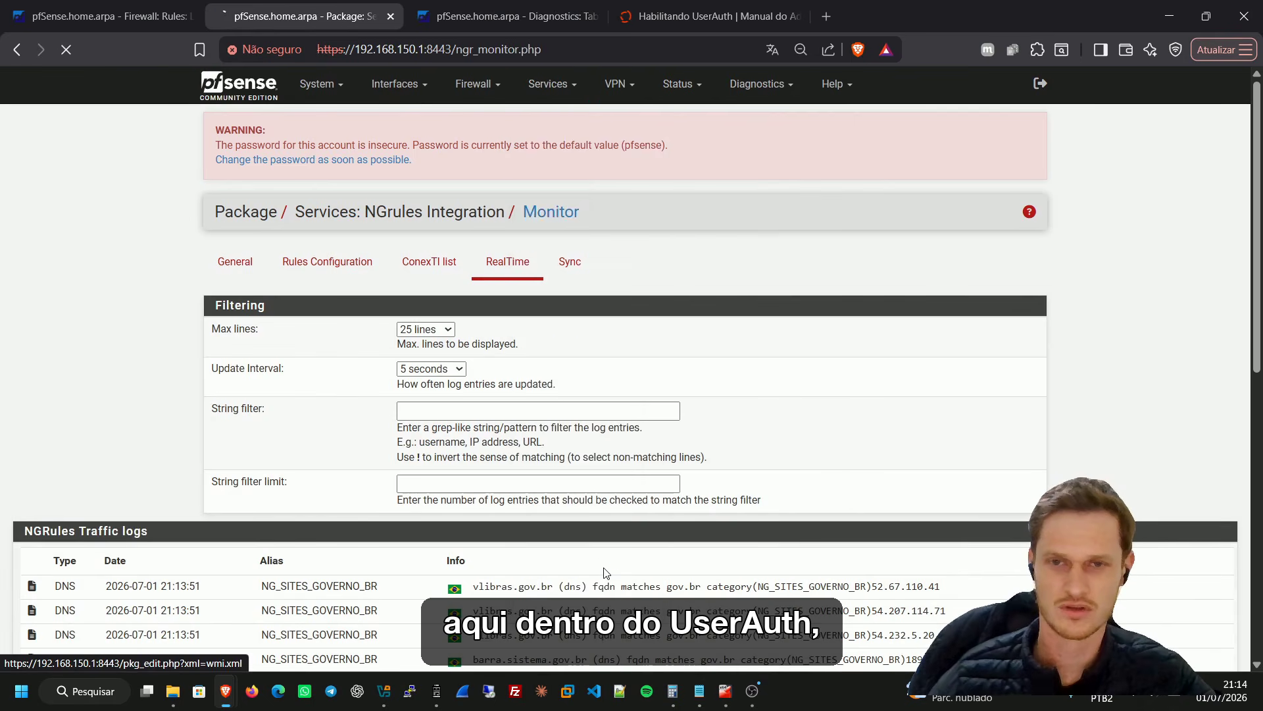
click(802, 267)
click(235, 310)
scroll(511, 453, down, 3)
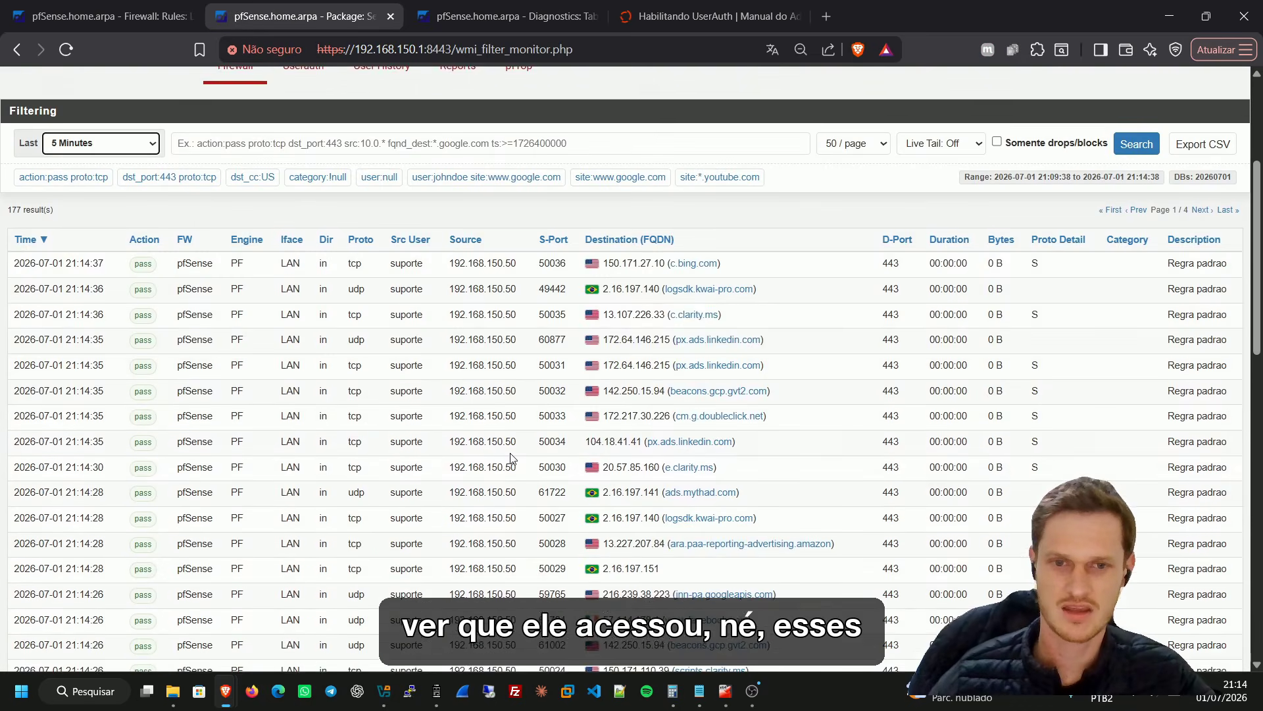
scroll(512, 453, down, 1)
scroll(723, 429, down, 6)
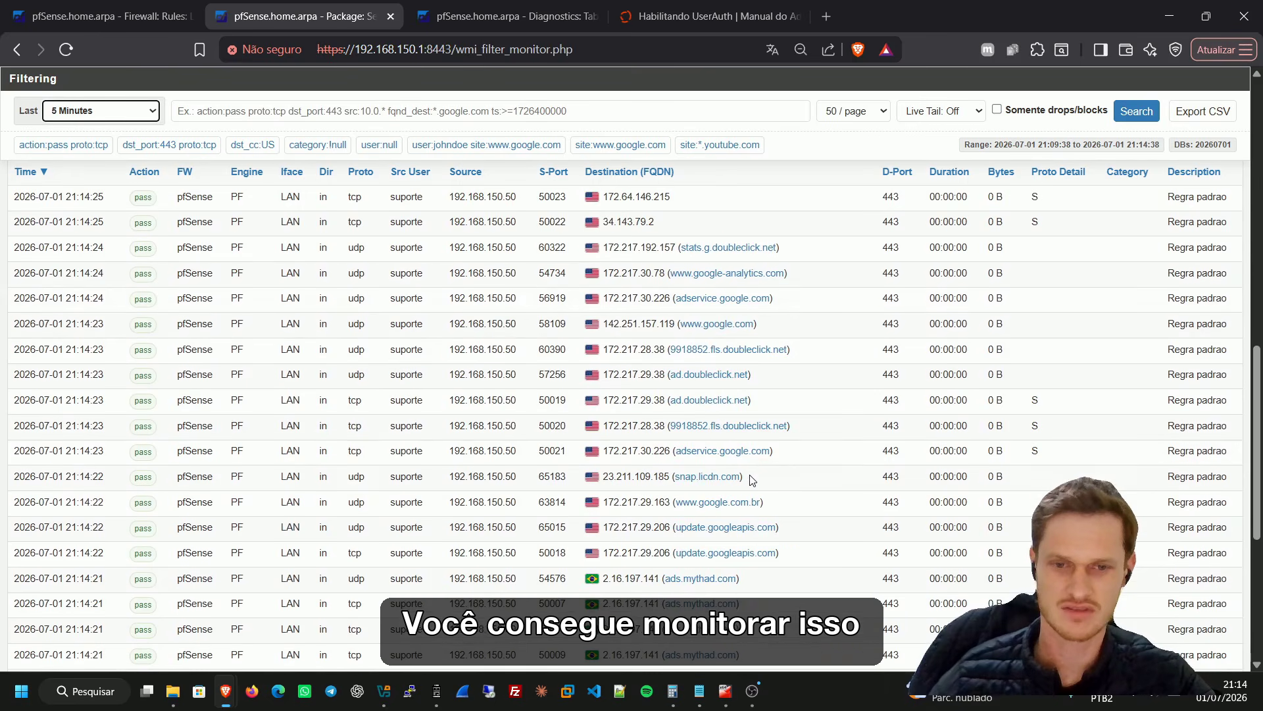
scroll(752, 479, down, 4)
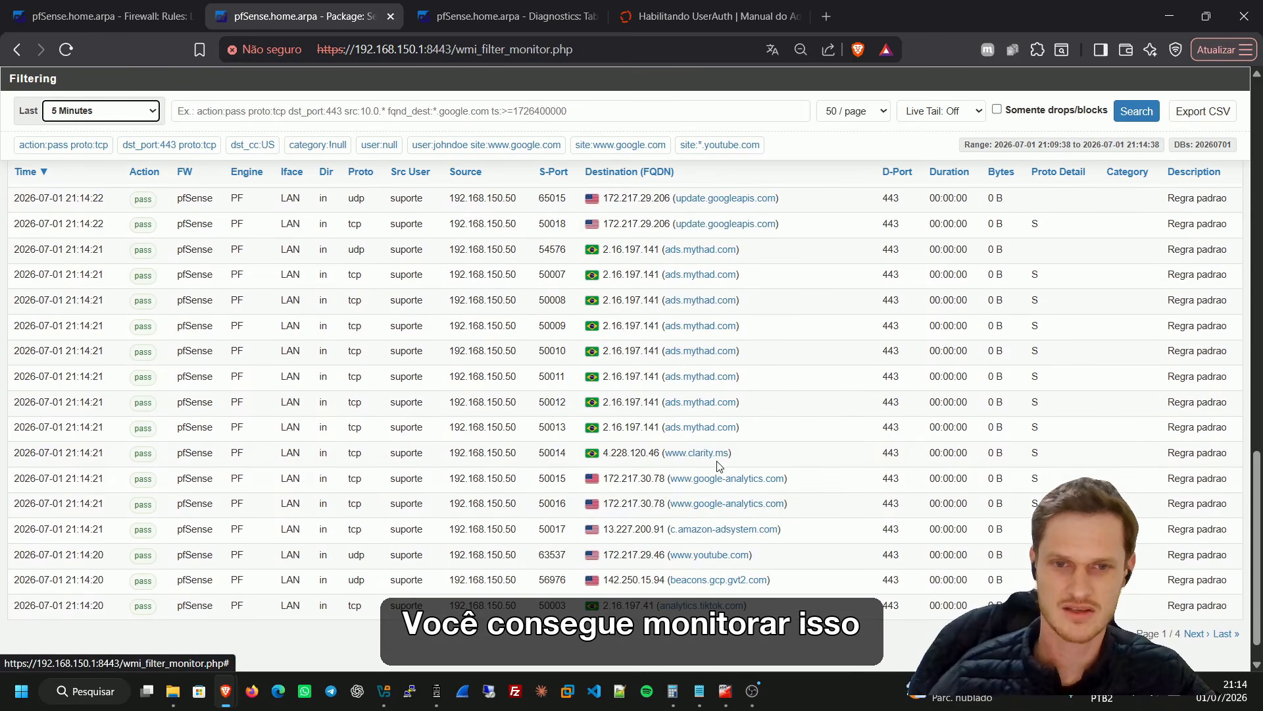
scroll(743, 454, up, 7)
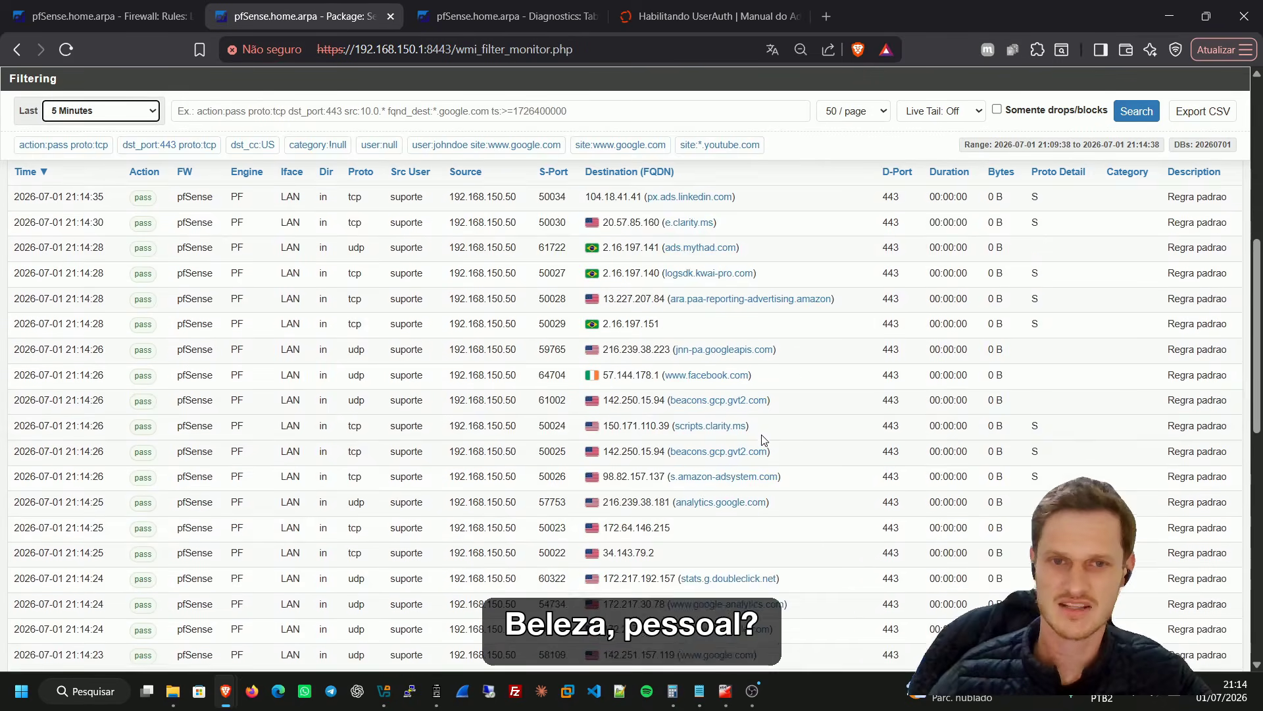
scroll(761, 439, up, 3)
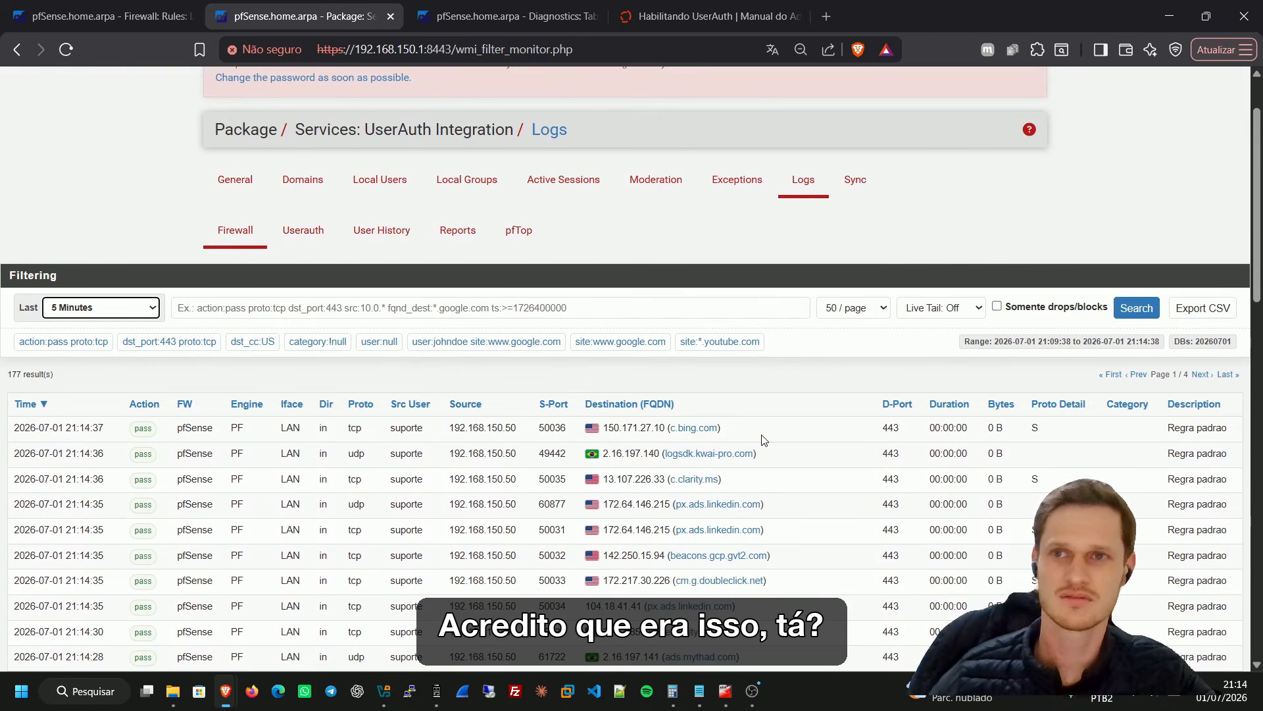